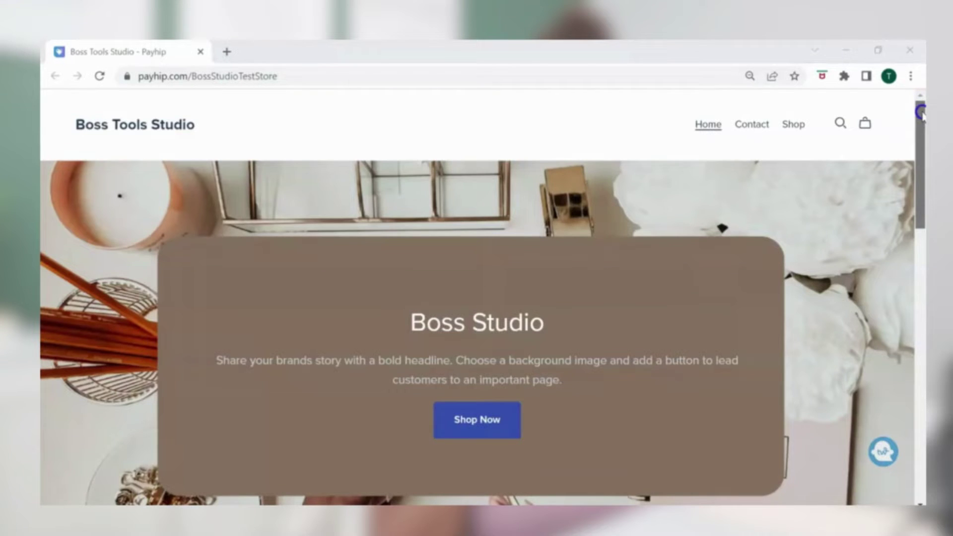
From Your Products, start a new Digital Product to open its blank form.
left_click_drag(918, 107, 922, 395)
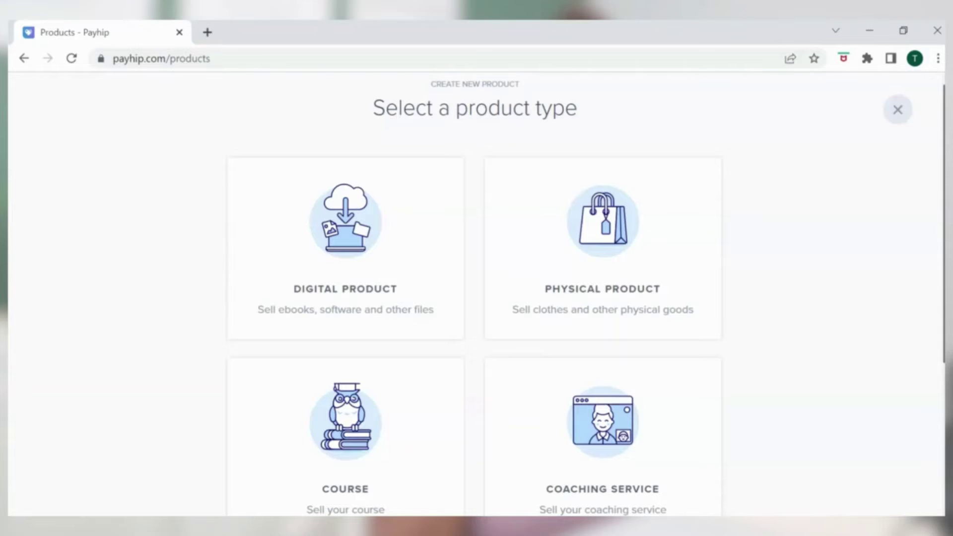
scroll(476, 298, "down", 3)
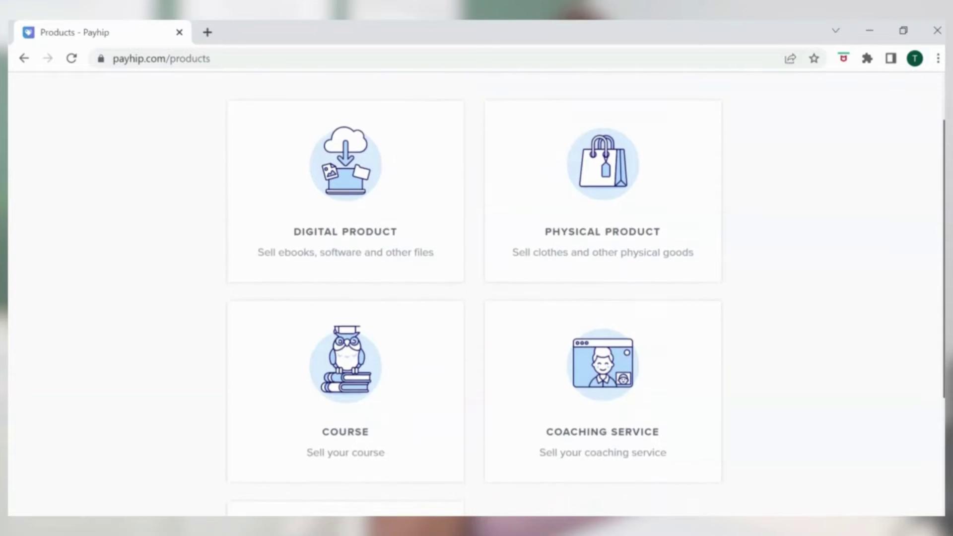
scroll(476, 298, "down", 3)
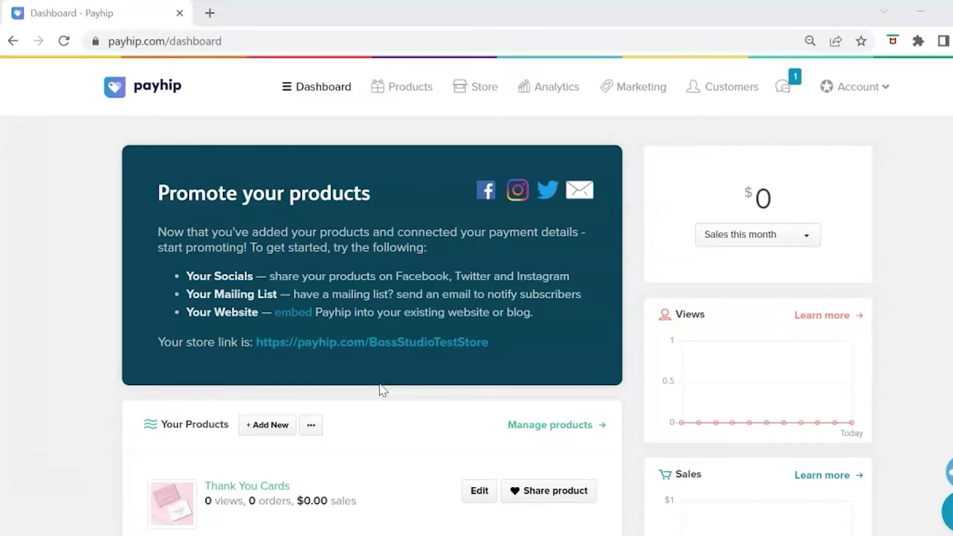
left_click(266, 425)
left_click(380, 247)
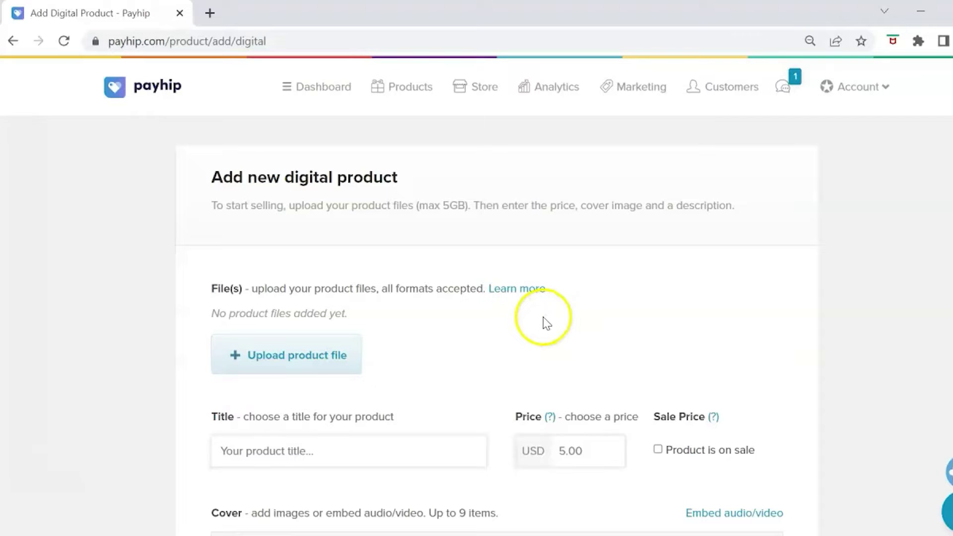
Upload THANK YOU FOR YOUR ORDER.pdf as the product file and title it 'Thank You Cards - Black'.
left_click(289, 358)
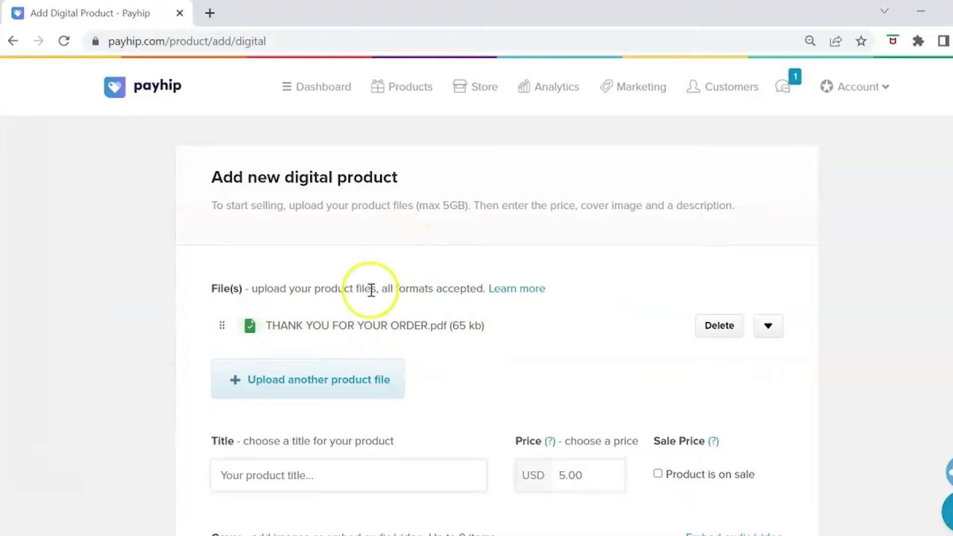
scroll(238, 394, "down", 2)
left_click(256, 399)
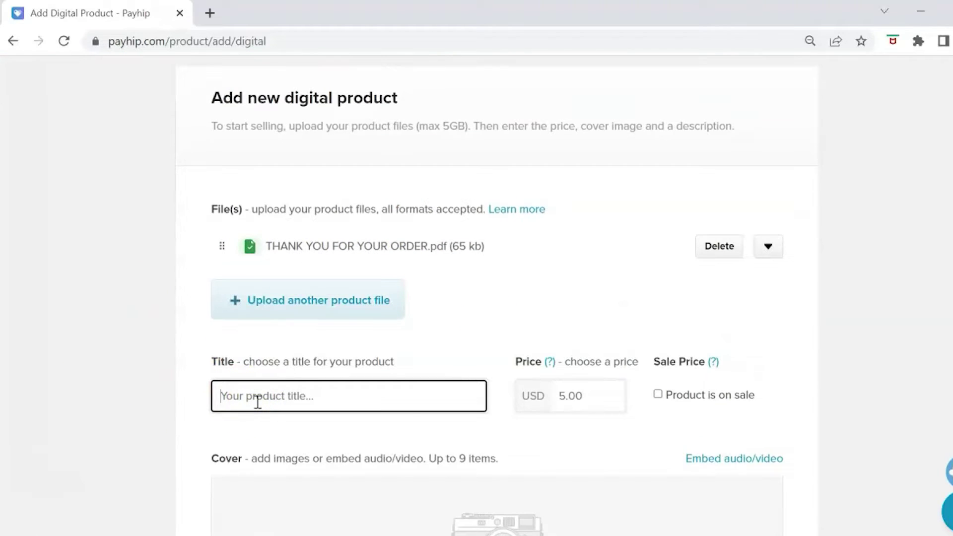
type("Thank You Cards - Black")
left_click(630, 434)
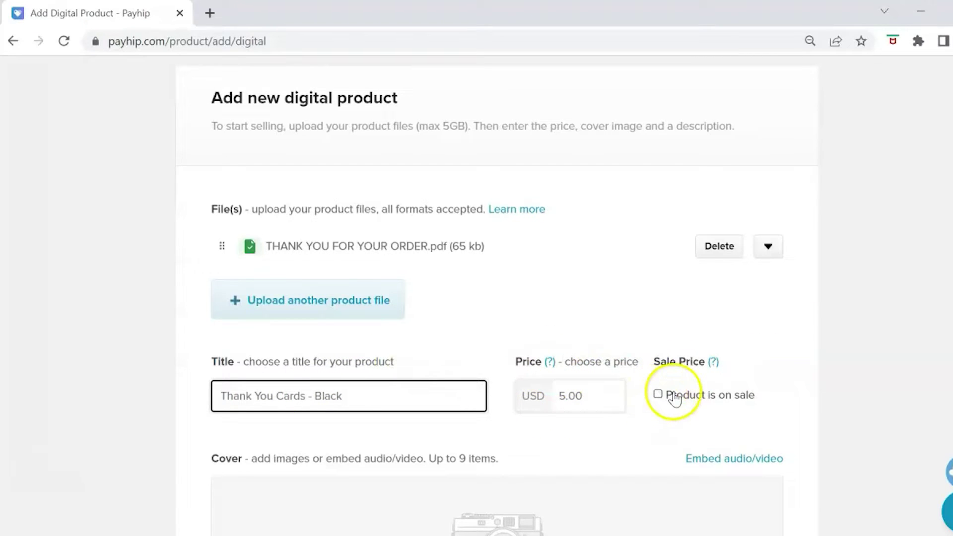
scroll(586, 367, "down", 5)
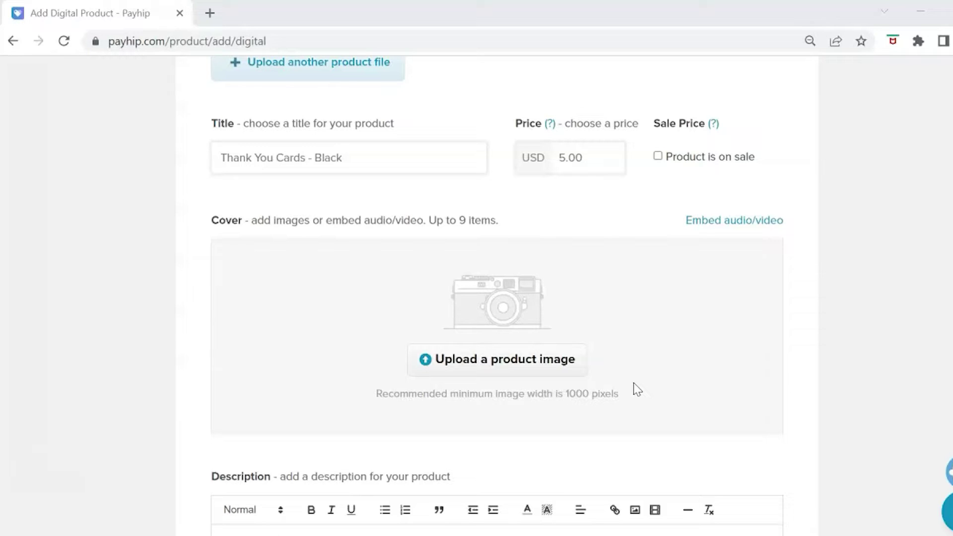
Upload a cover image and paste the four-line description text.
left_click(532, 362)
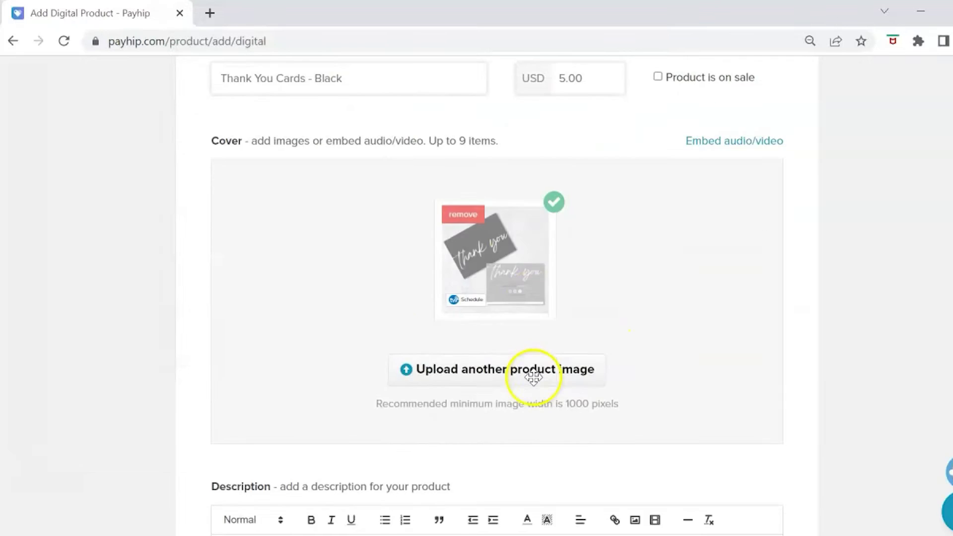
scroll(533, 377, "down", 5)
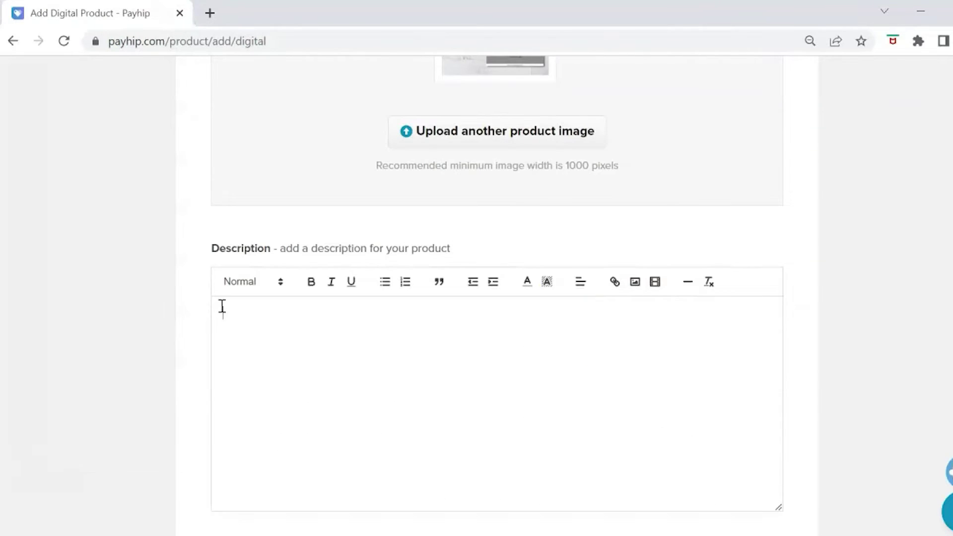
left_click(222, 307)
type("Describe your awesome product, make sure to include why the customer needs to purchase your product. Benefit 1 - list a benefit the customer will receive by purchasing your product. Benefit 2 - list a benefit the customer will receive by purchasing your product. Benefit 3 list a benefit the customer will receive by purchasing your product.")
Bold the Benefit 1, 2 and 3 labels and add a blank line above Benefit 1.
left_click(312, 281)
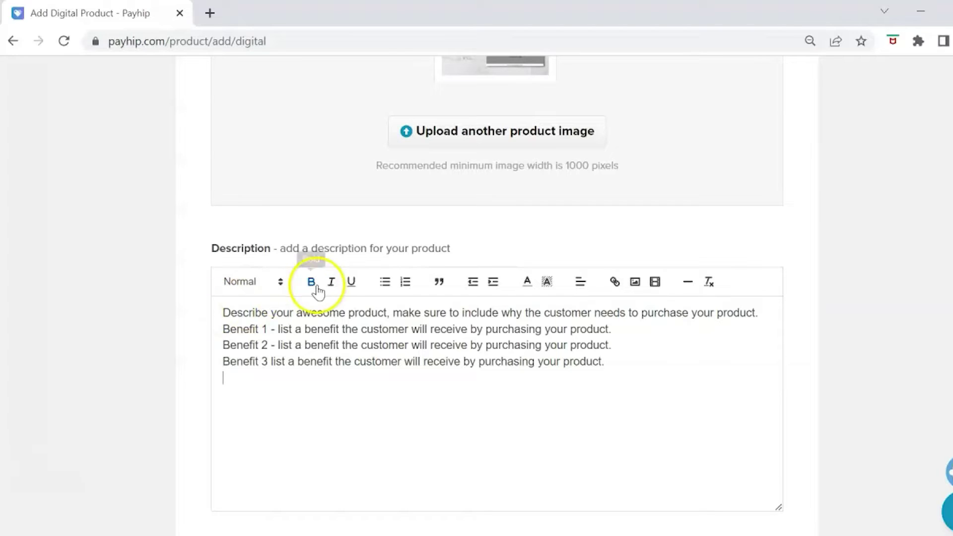
left_click(251, 306)
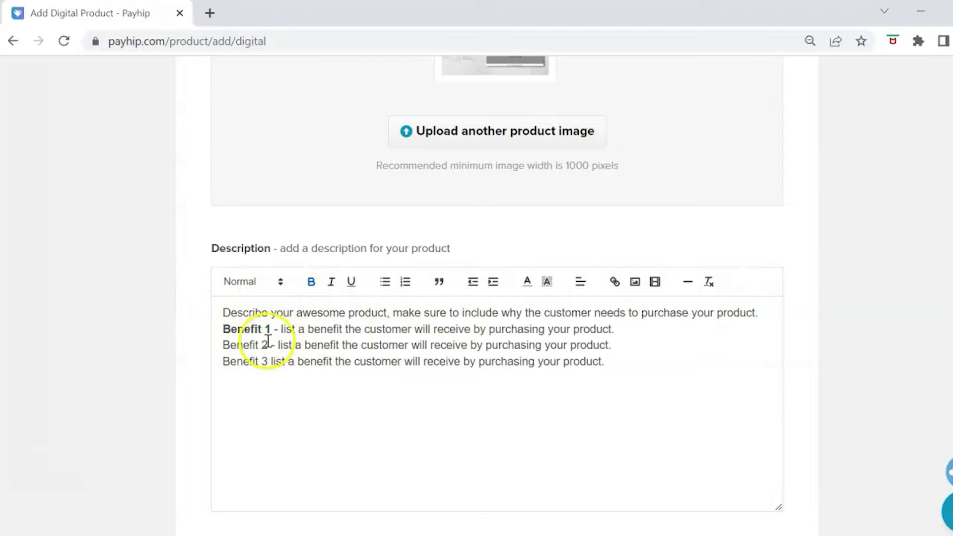
left_click_drag(278, 344, 204, 343)
left_click(311, 281)
left_click(268, 362)
left_click_drag(268, 362, 215, 362)
left_click(311, 282)
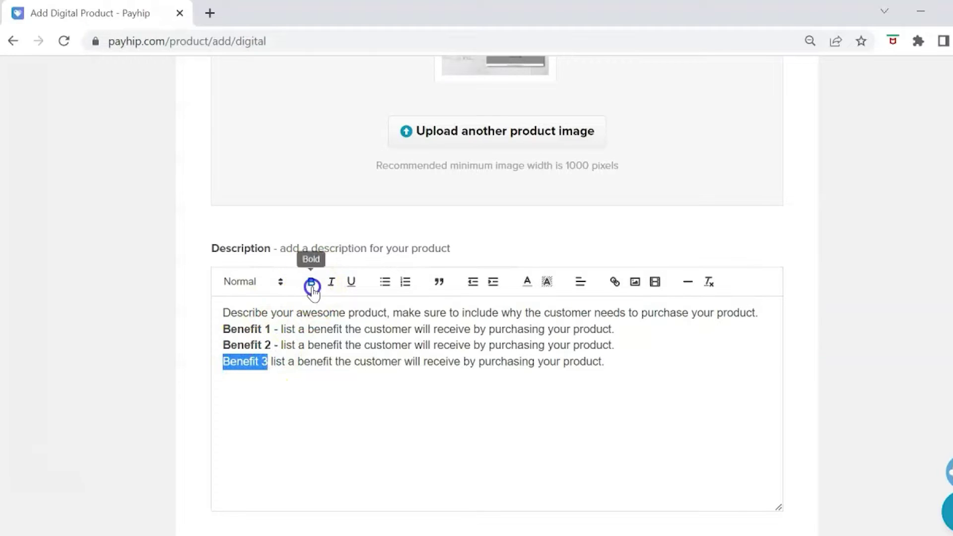
left_click(219, 329)
key("Return")
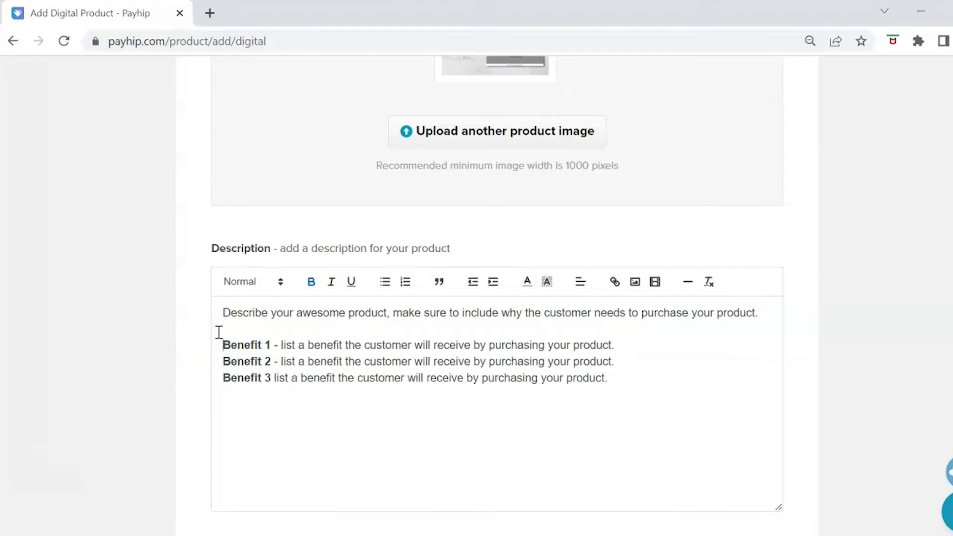
scroll(347, 317, "down", 6)
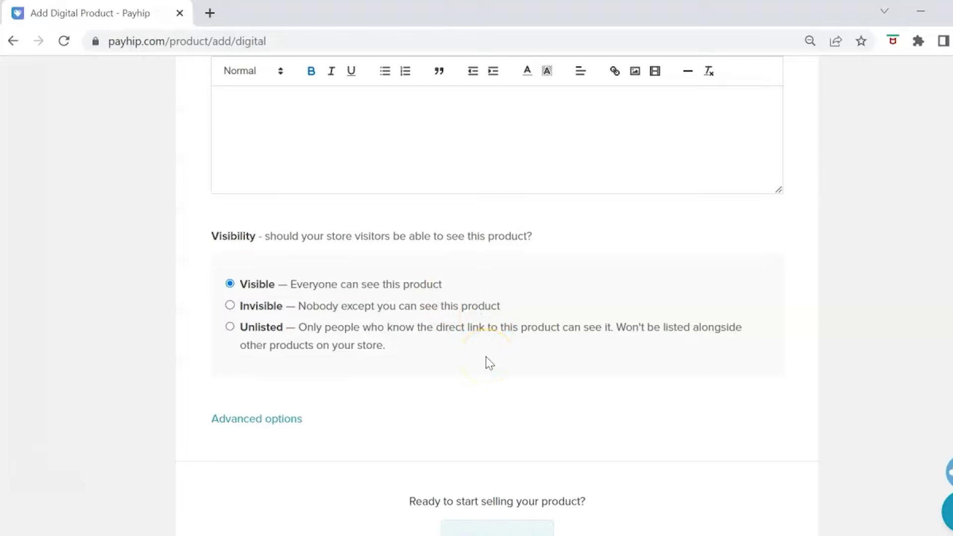
Expand Advanced options and add Thank You Cards - Black, then Thank You Card - Brown.
left_click(263, 418)
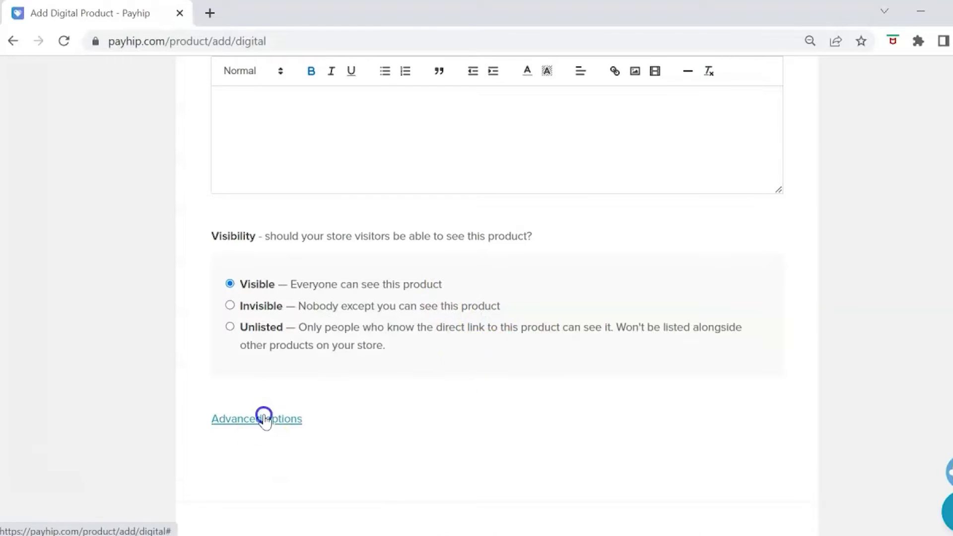
scroll(487, 401, "down", 6)
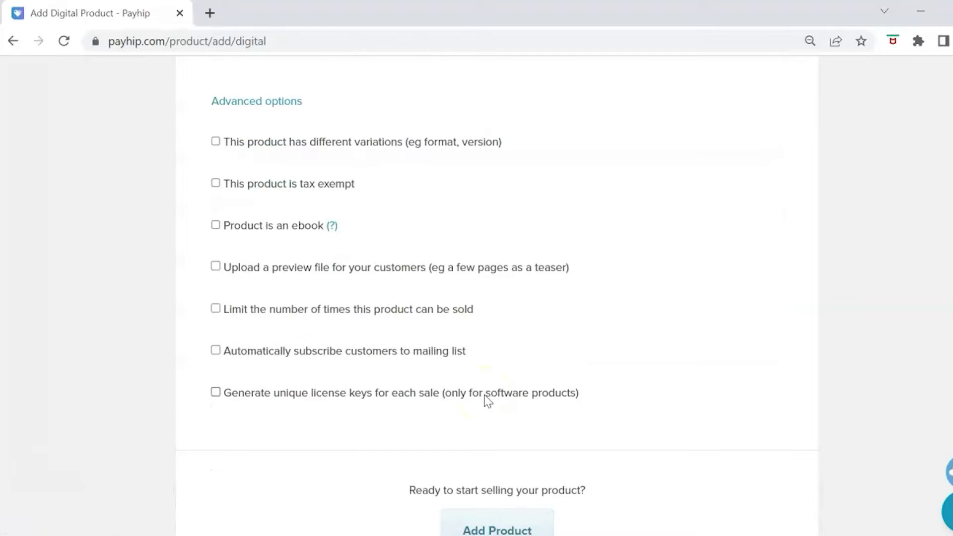
scroll(487, 401, "down", 2)
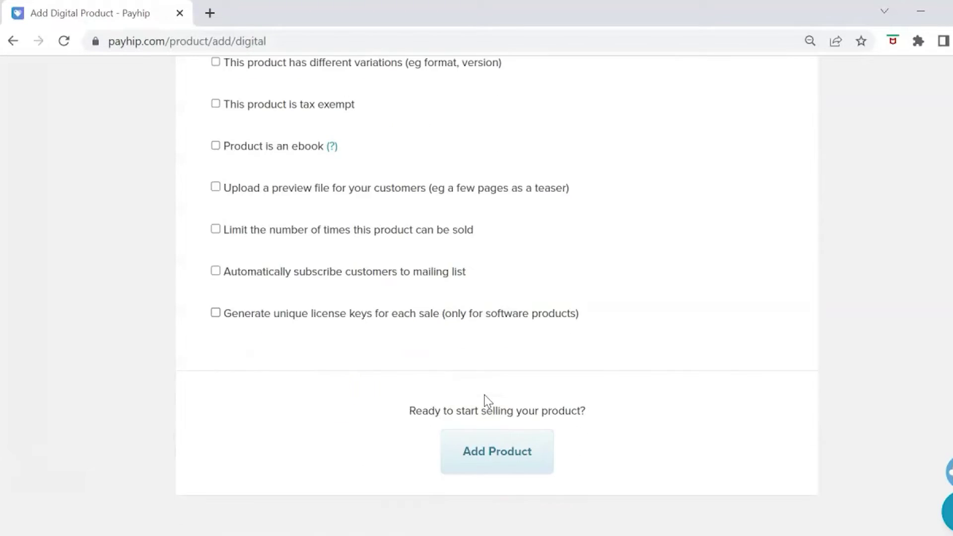
left_click(532, 463)
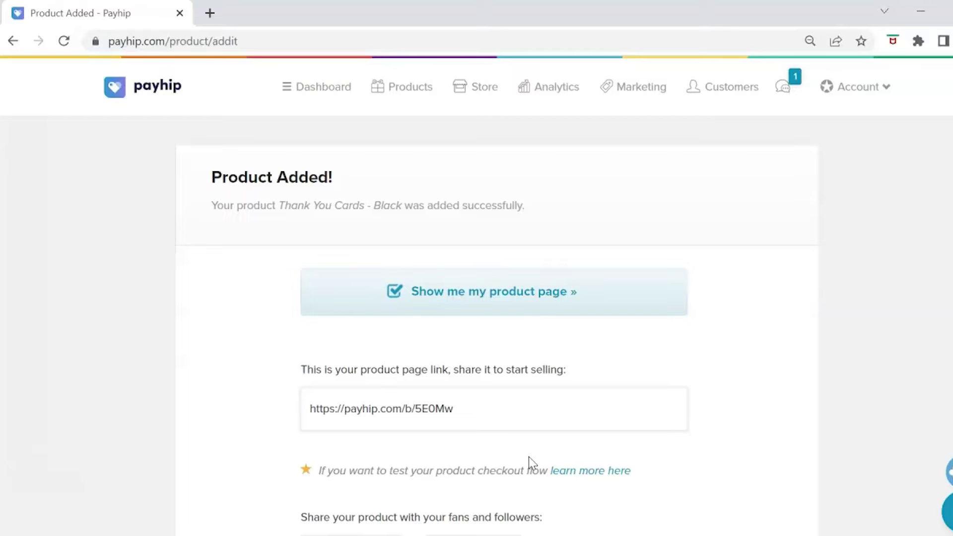
left_click(862, 276)
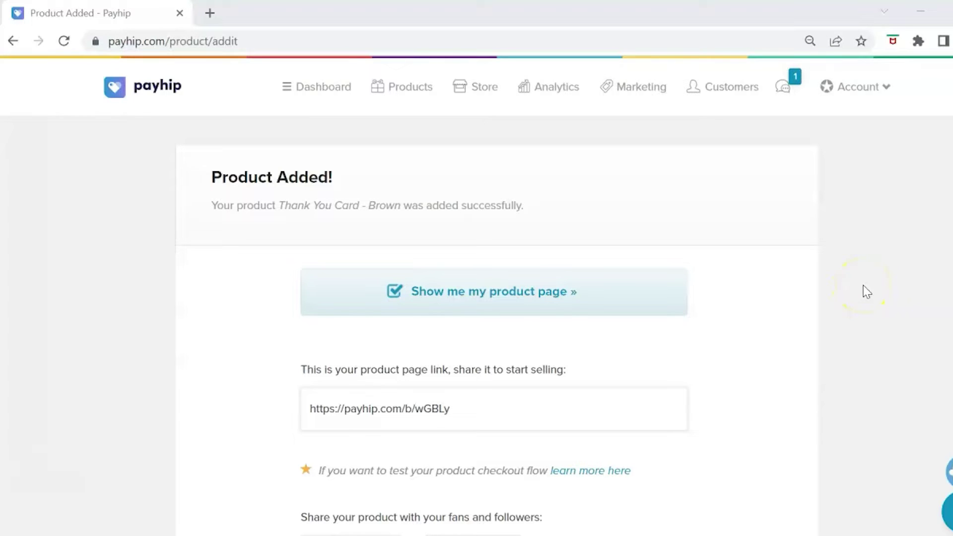
left_click(883, 91)
Go to Account settings and save the profile settings at the bottom of the page.
left_click(818, 131)
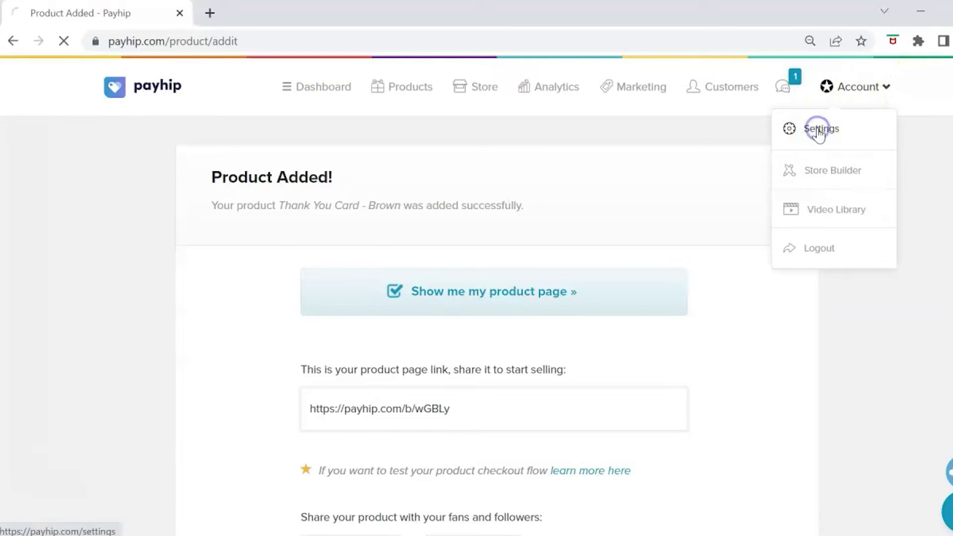
scroll(183, 340, "down", 8)
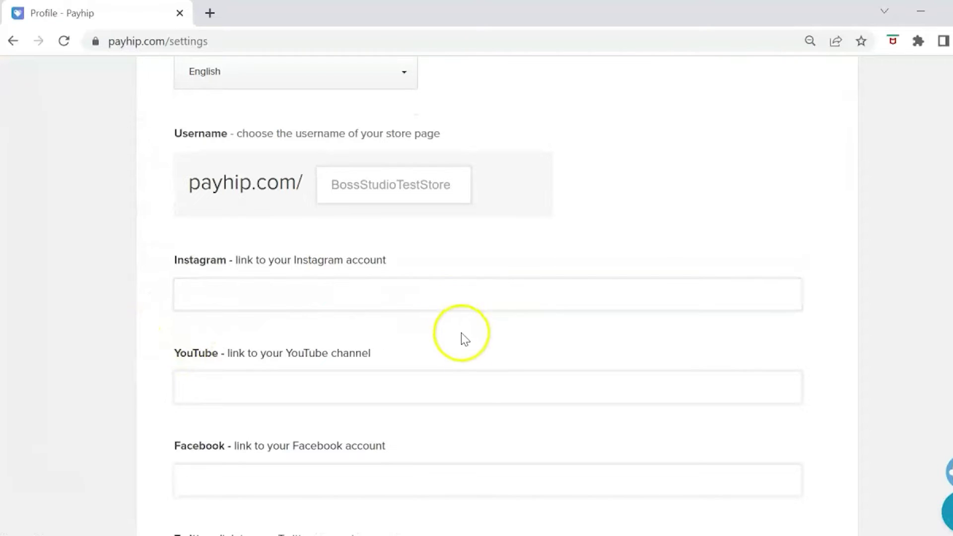
scroll(519, 414, "down", 3)
scroll(520, 415, "down", 5)
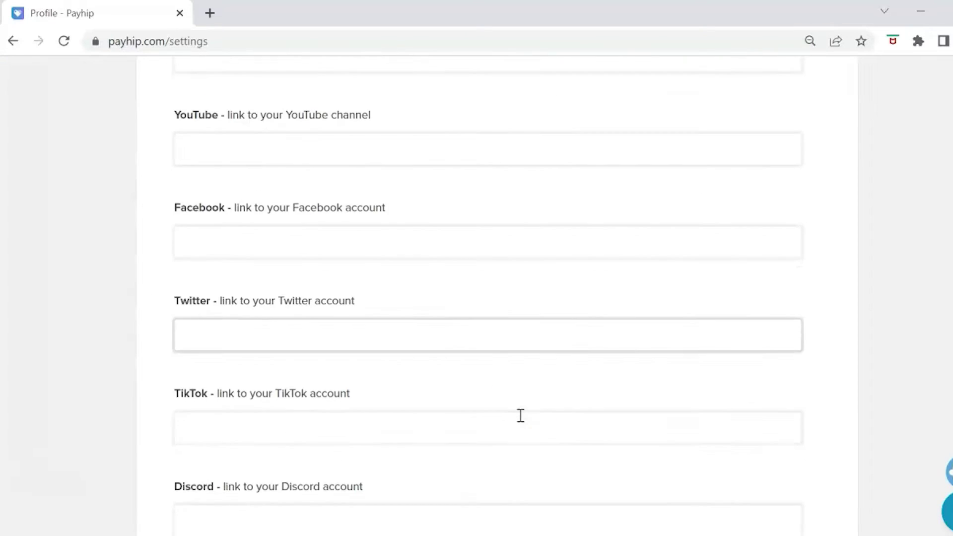
scroll(520, 416, "up", 10)
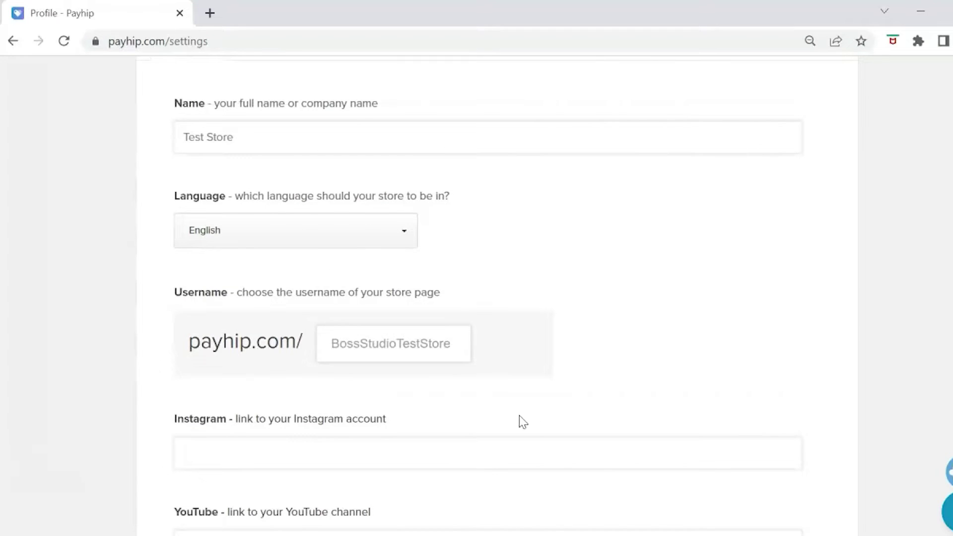
scroll(519, 416, "down", 5)
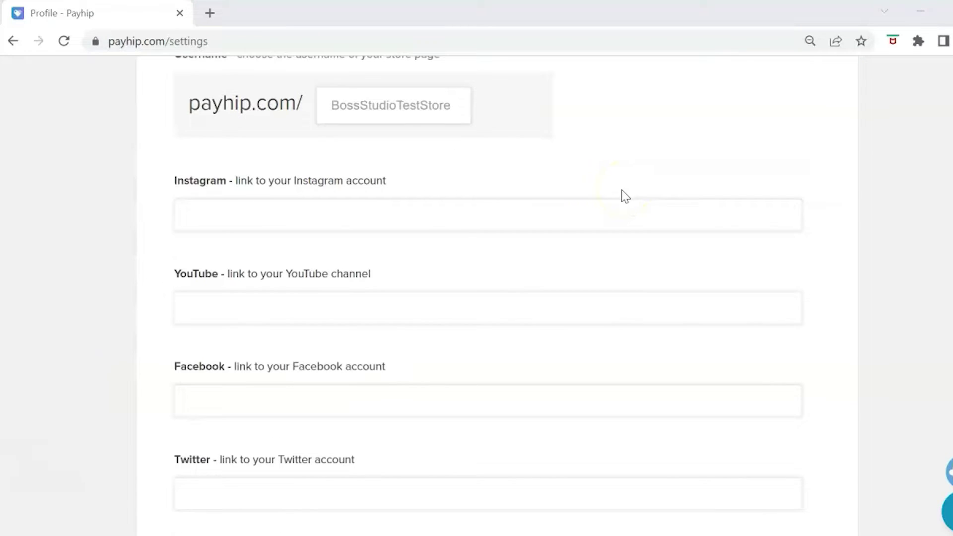
scroll(624, 196, "down", 2)
scroll(624, 198, "down", 1)
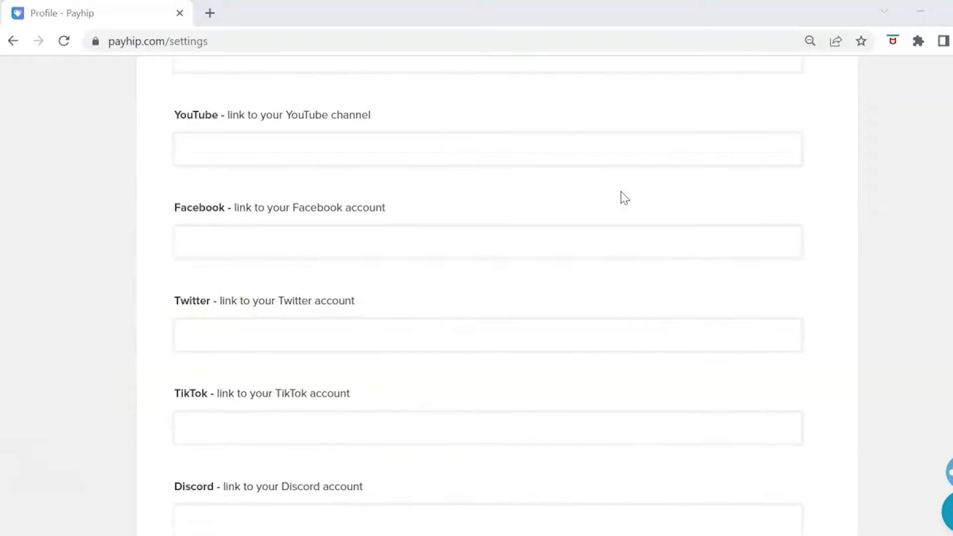
scroll(624, 198, "down", 5)
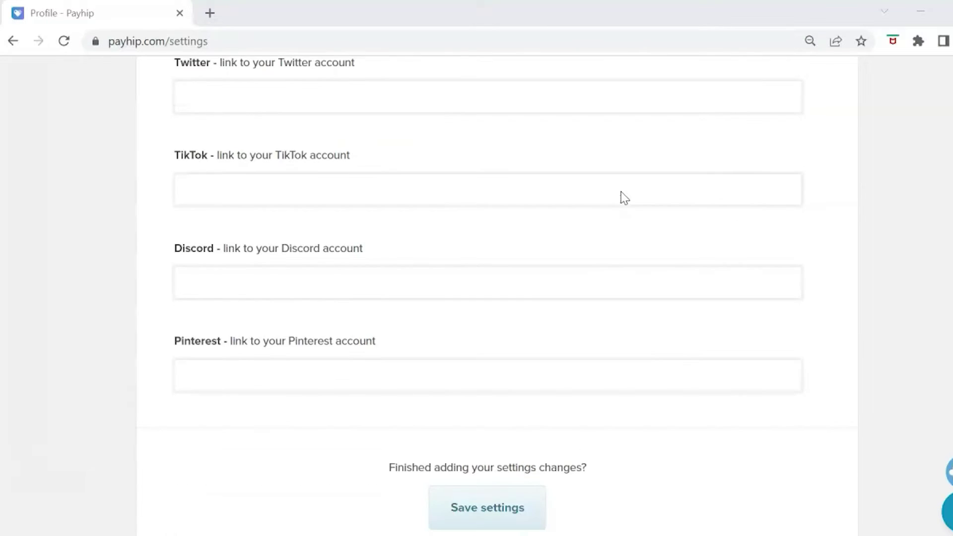
scroll(624, 198, "up", 10)
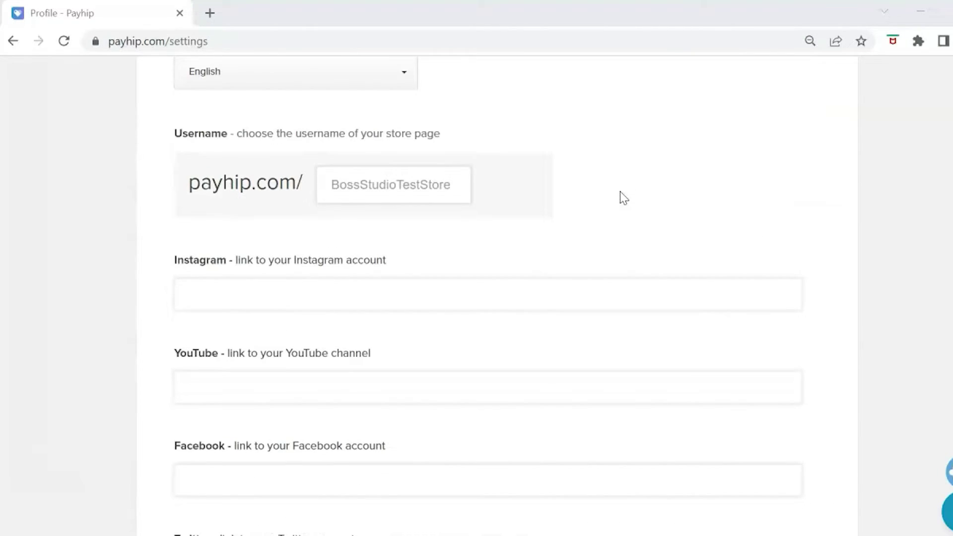
scroll(620, 193, "down", 2)
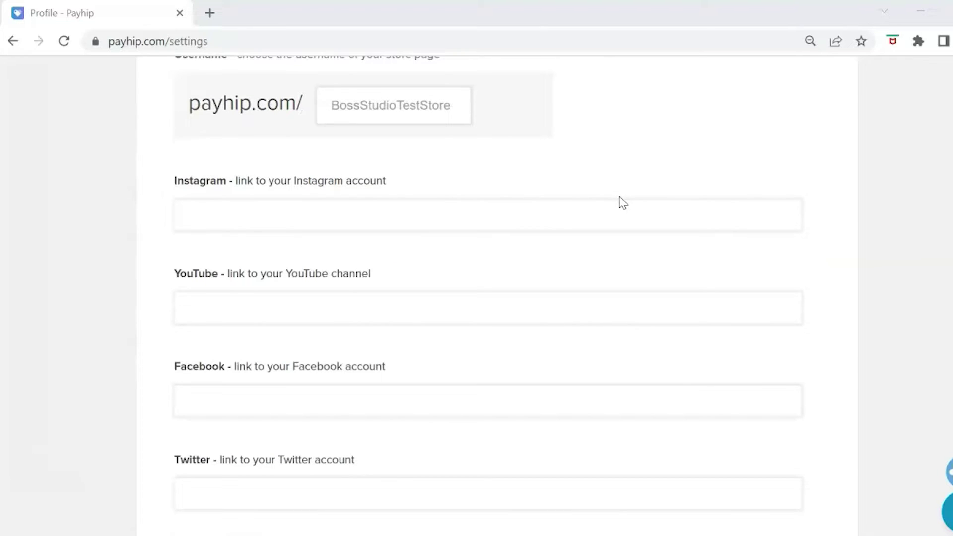
scroll(619, 198, "down", 4)
scroll(626, 206, "up", 2)
left_click(630, 211)
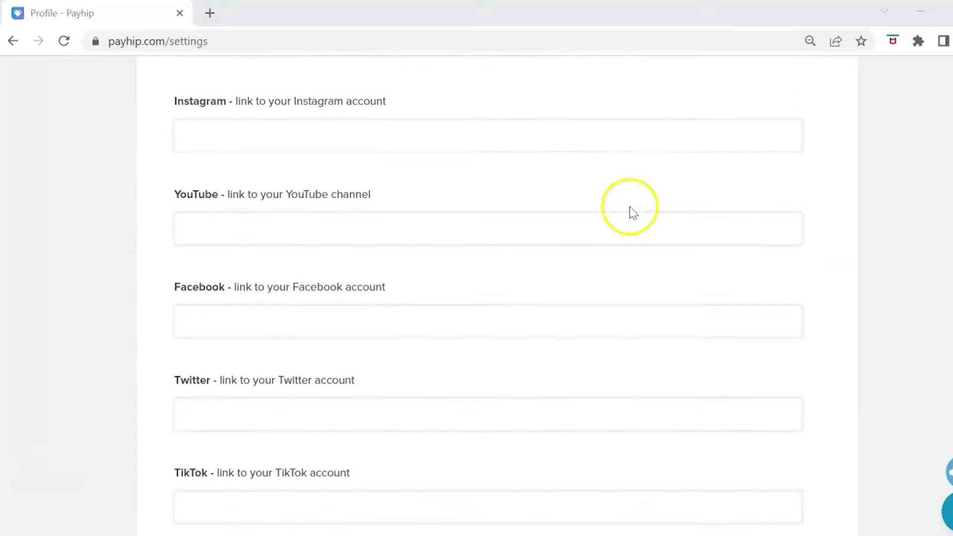
scroll(832, 223, "down", 10)
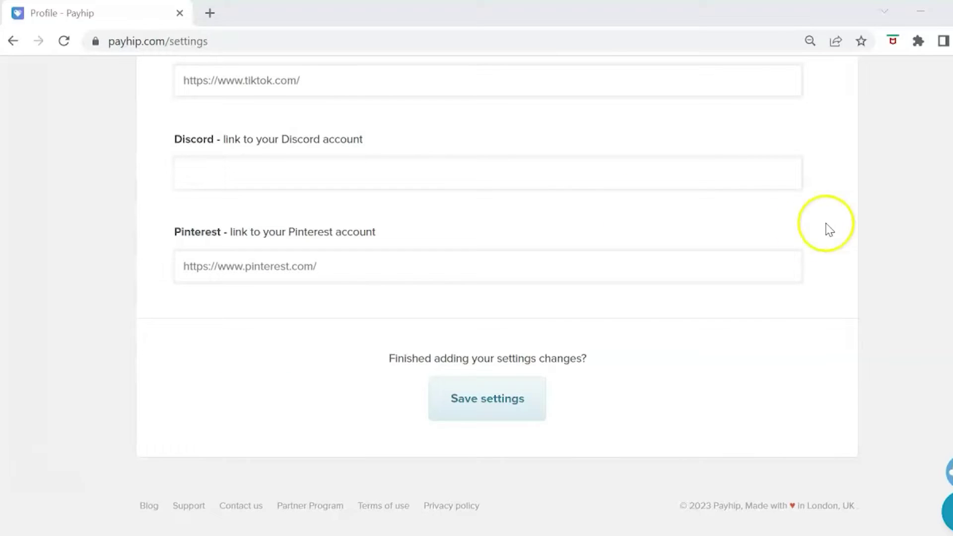
left_click(530, 408)
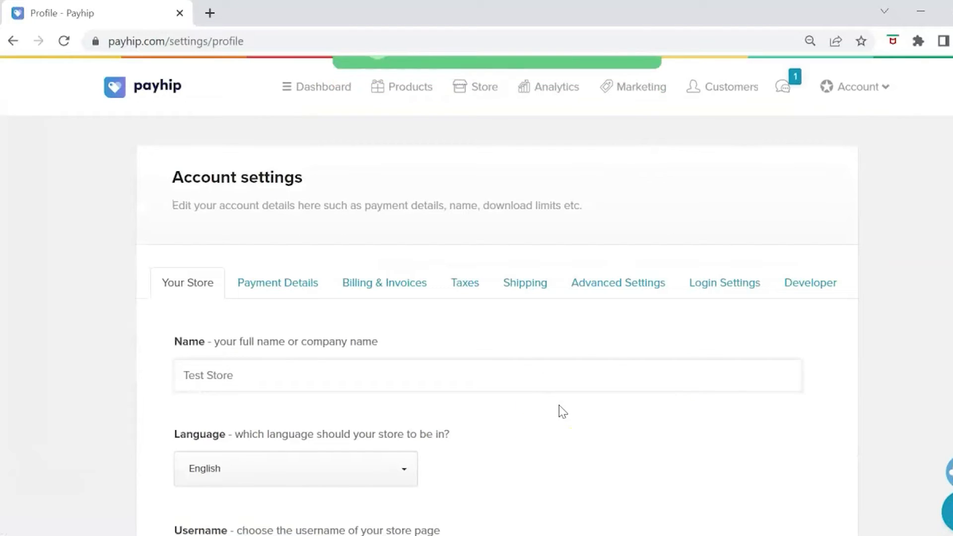
Go to the Your Store page from Store in the top navigation.
left_click(568, 404)
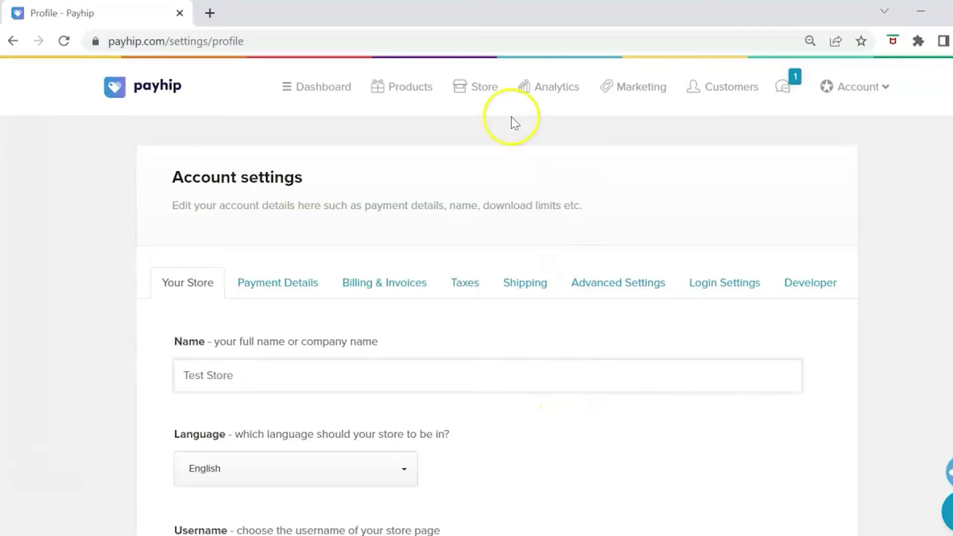
left_click(485, 97)
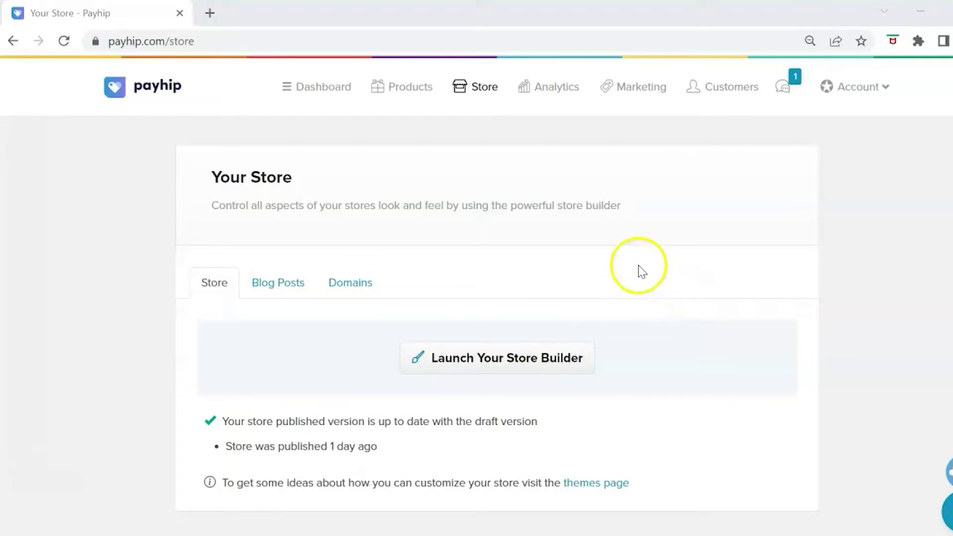
left_click(281, 282)
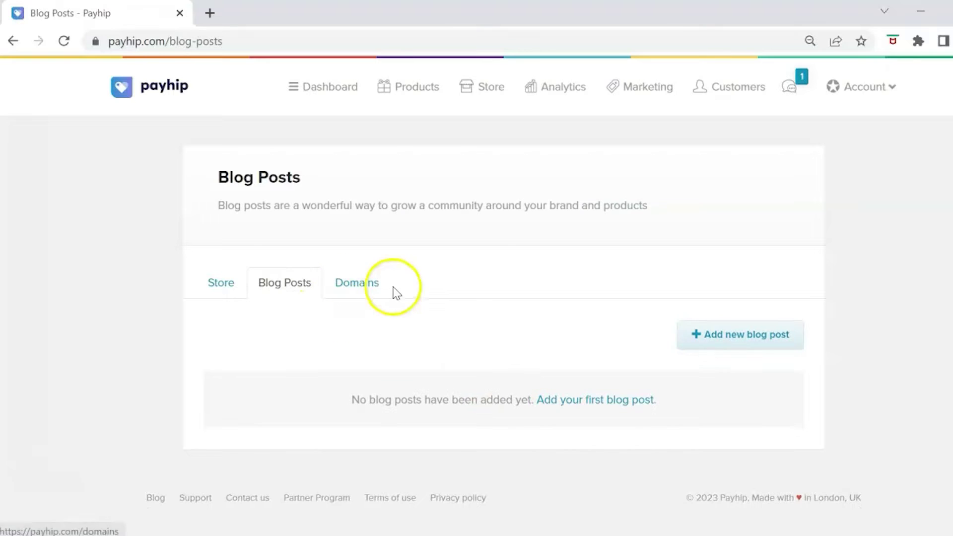
left_click(362, 282)
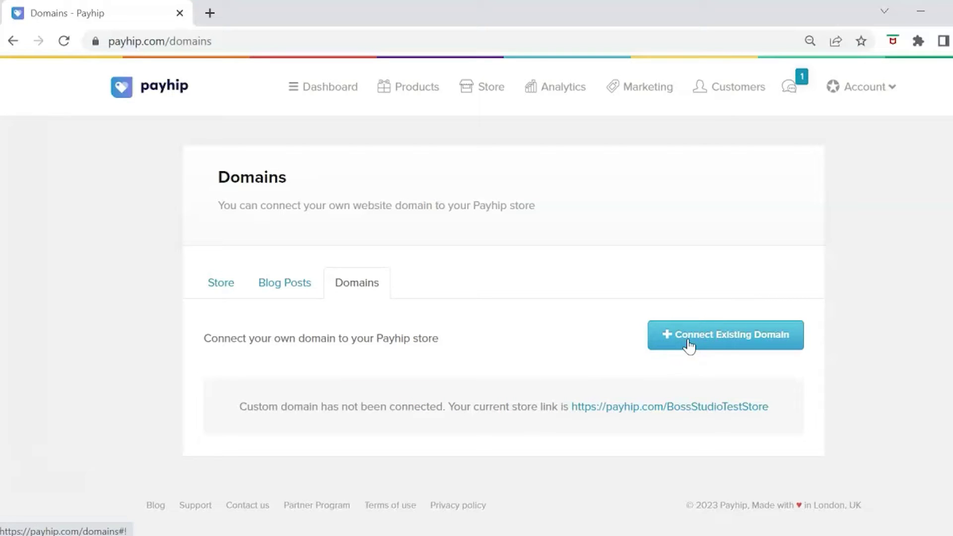
left_click(218, 280)
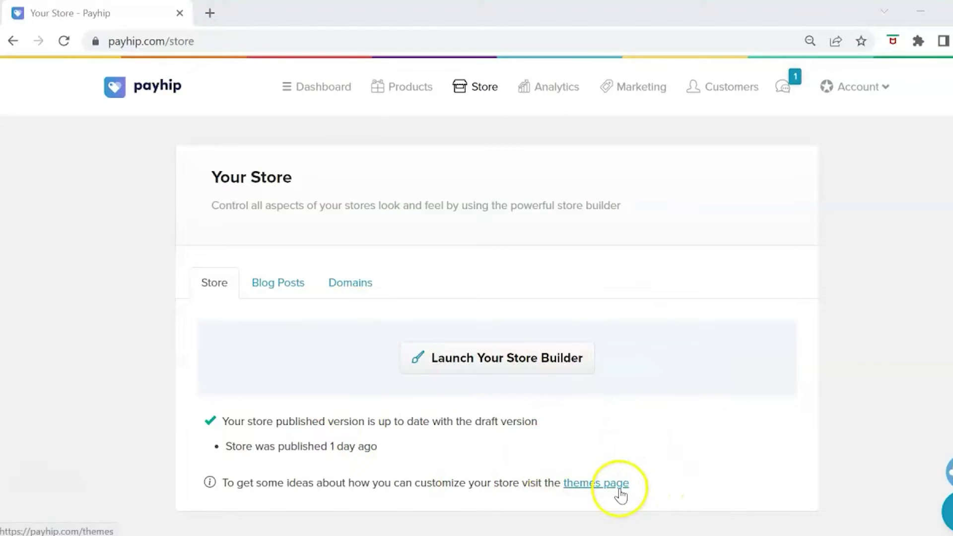
Browse the free themes gallery in a new tab, then return to the Your Store tab.
left_click(619, 485)
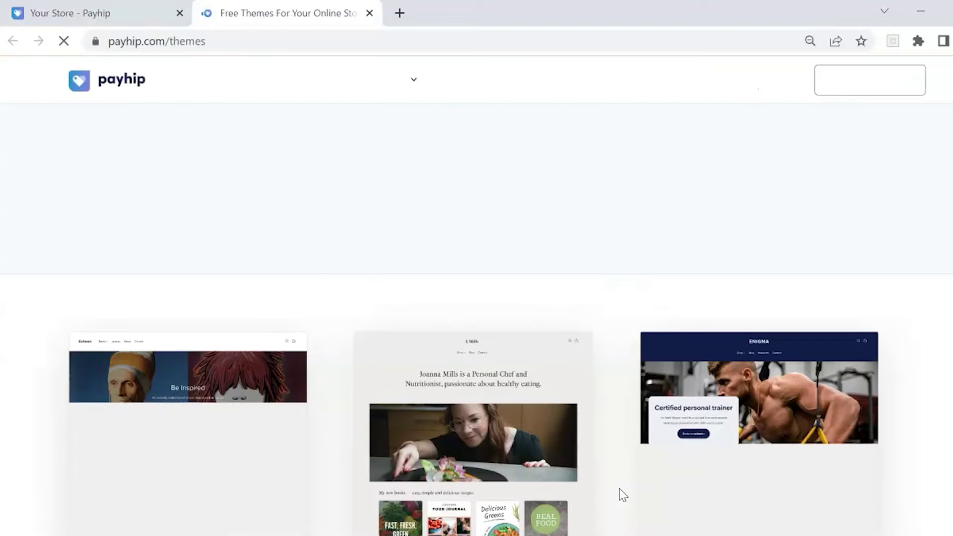
mouse_move(650, 483)
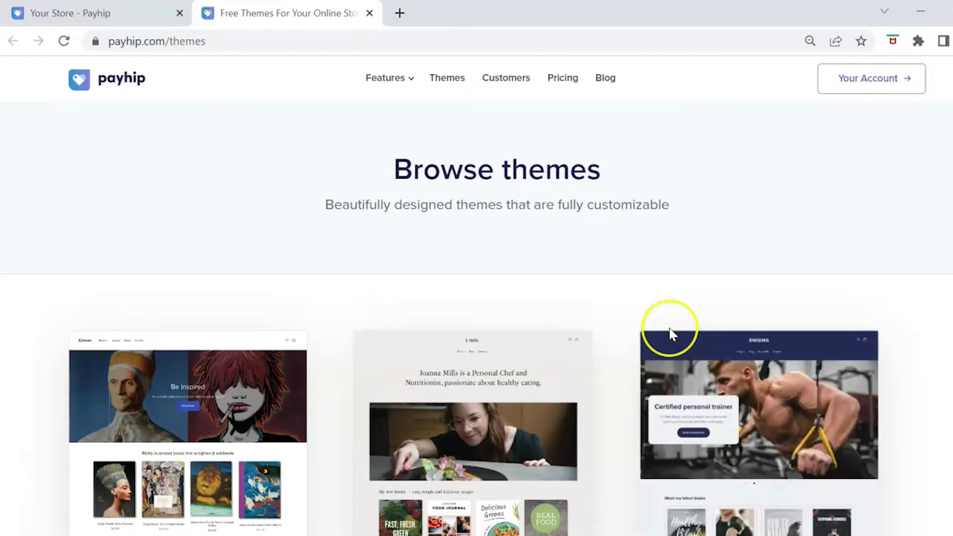
scroll(671, 330, "down", 3)
scroll(665, 332, "down", 5)
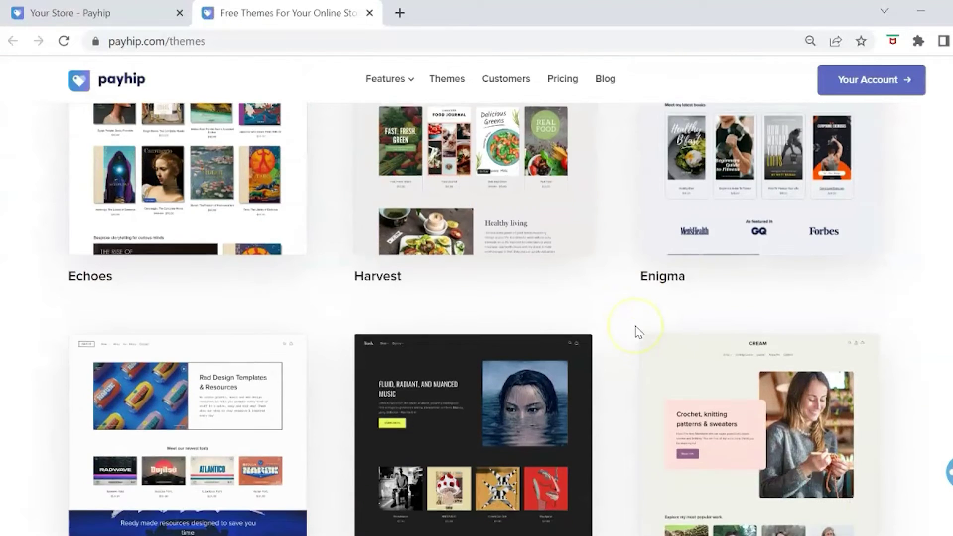
scroll(638, 332, "down", 9)
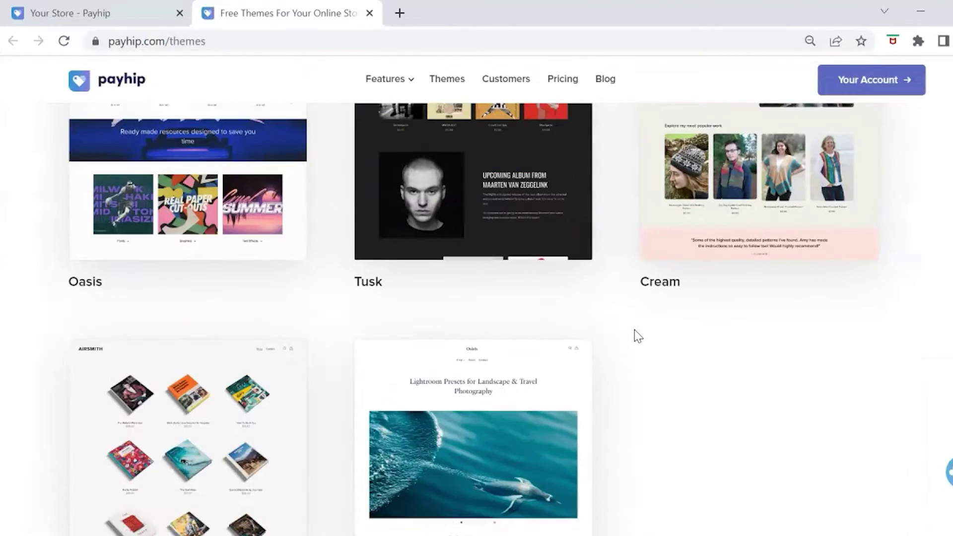
scroll(637, 336, "down", 2)
scroll(637, 336, "up", 14)
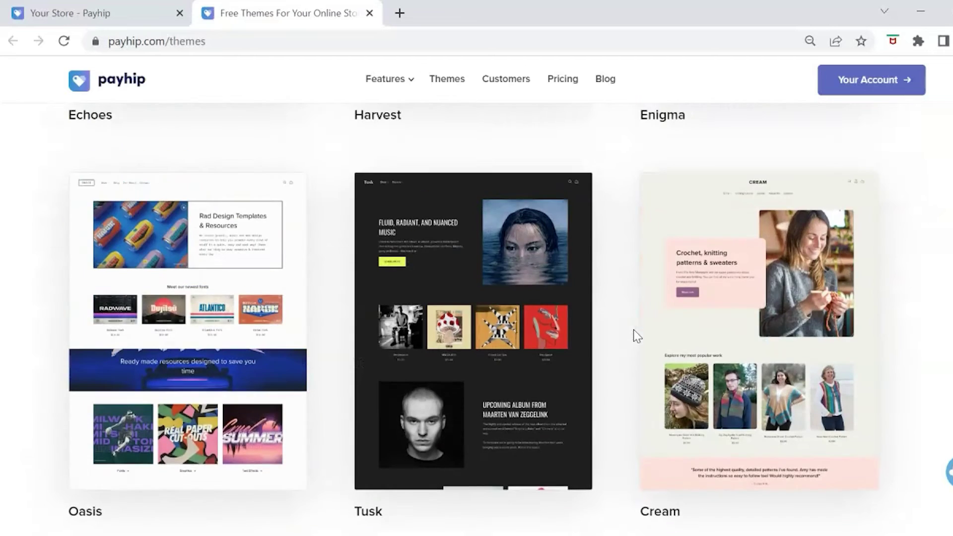
scroll(637, 336, "up", 4)
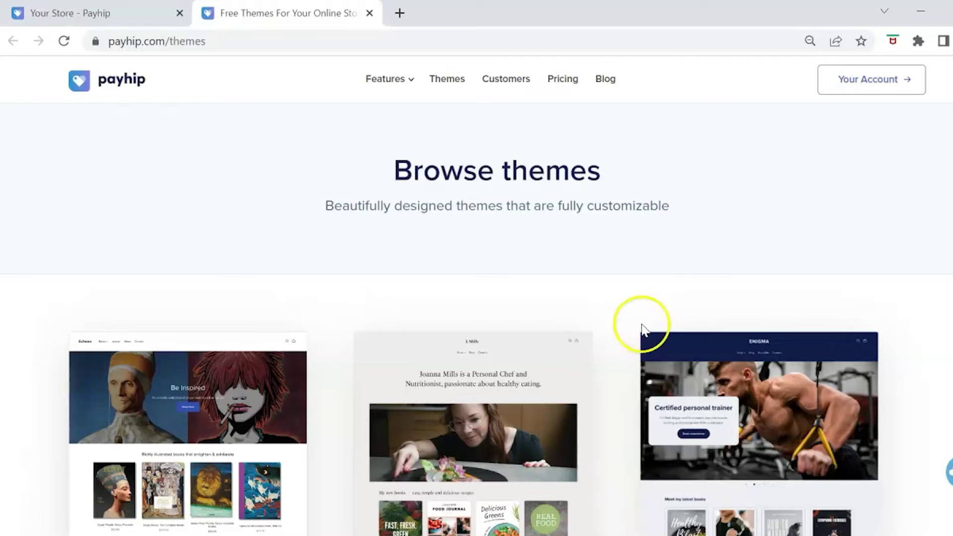
left_click(109, 13)
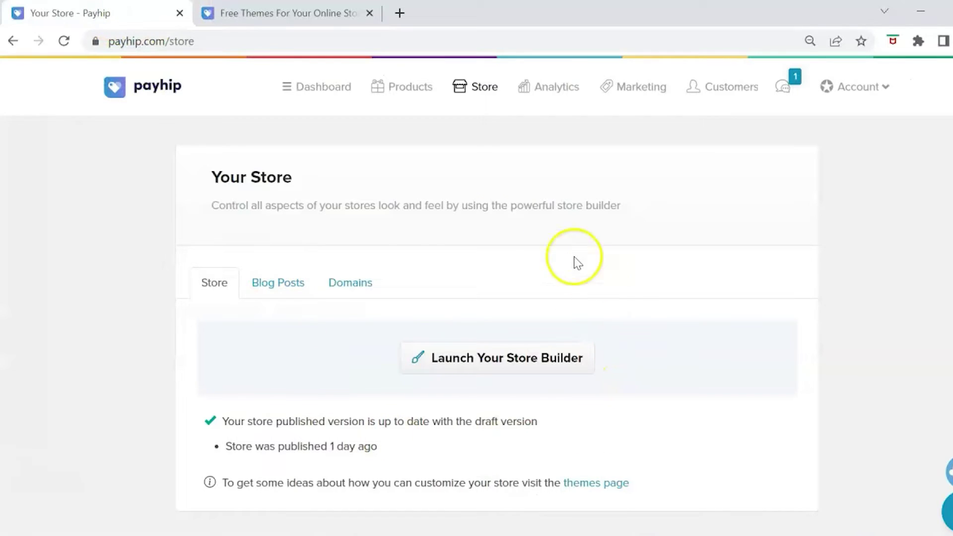
Launch the Store Builder, opening on the All Products collection page.
left_click(498, 364)
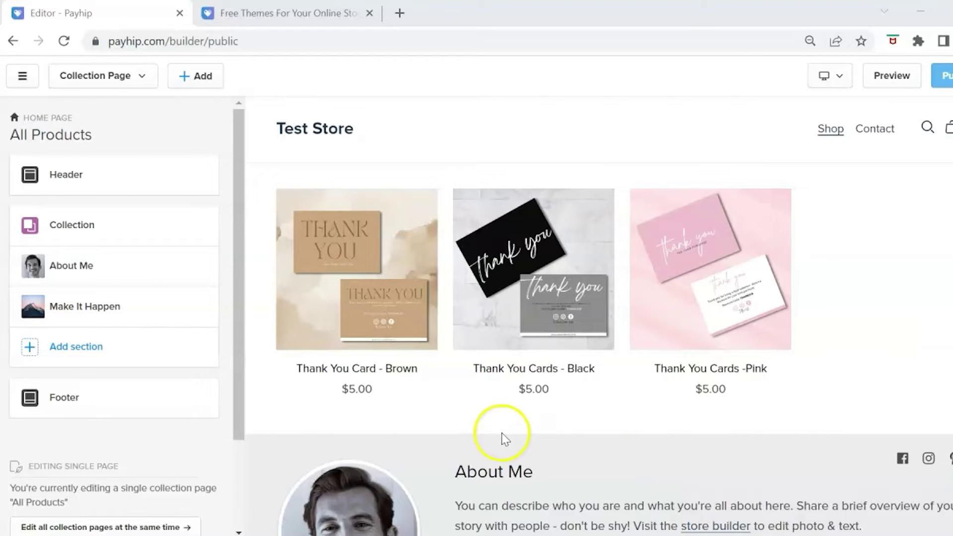
Add a new custom page titled 'Home'.
left_click(187, 83)
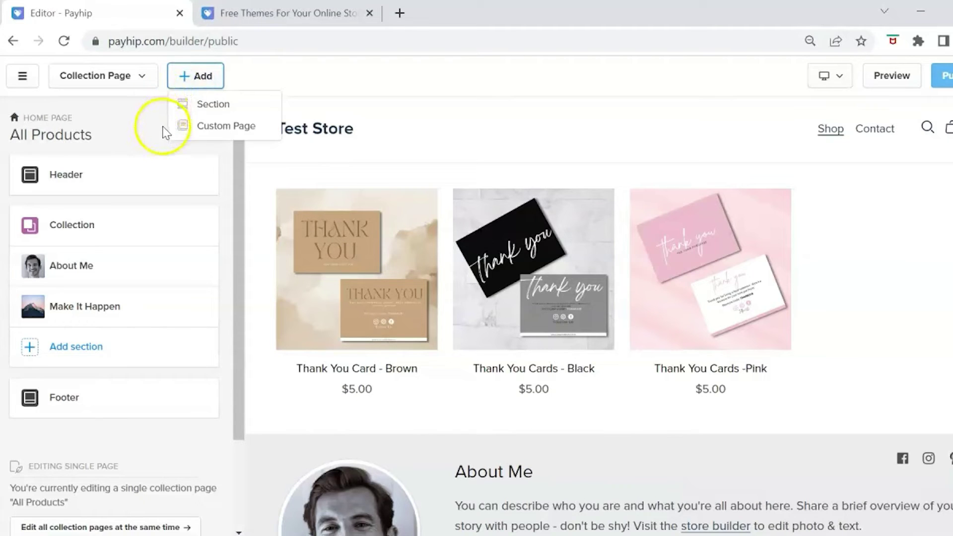
left_click(212, 127)
type("Home")
left_click(671, 232)
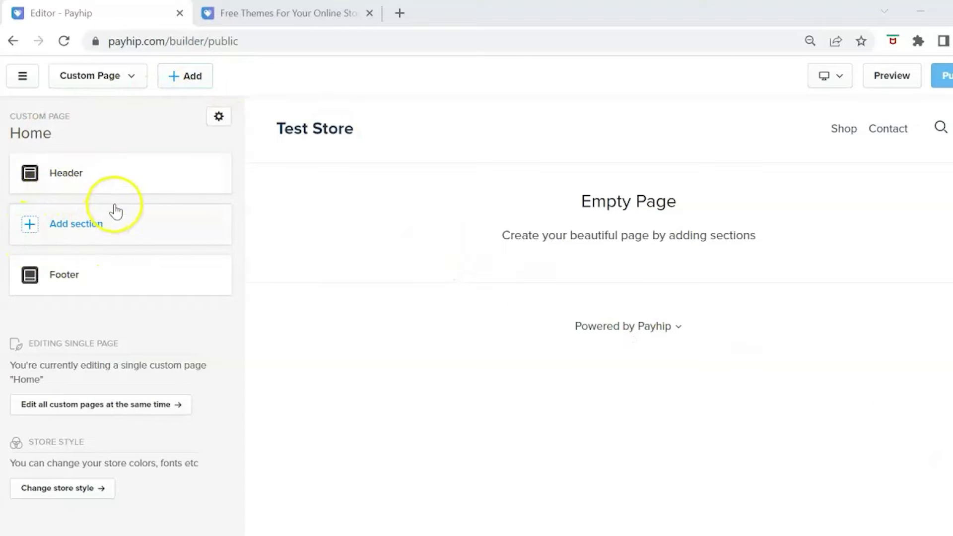
Open the Add New Section picker on the Home page and browse the section types.
left_click(36, 224)
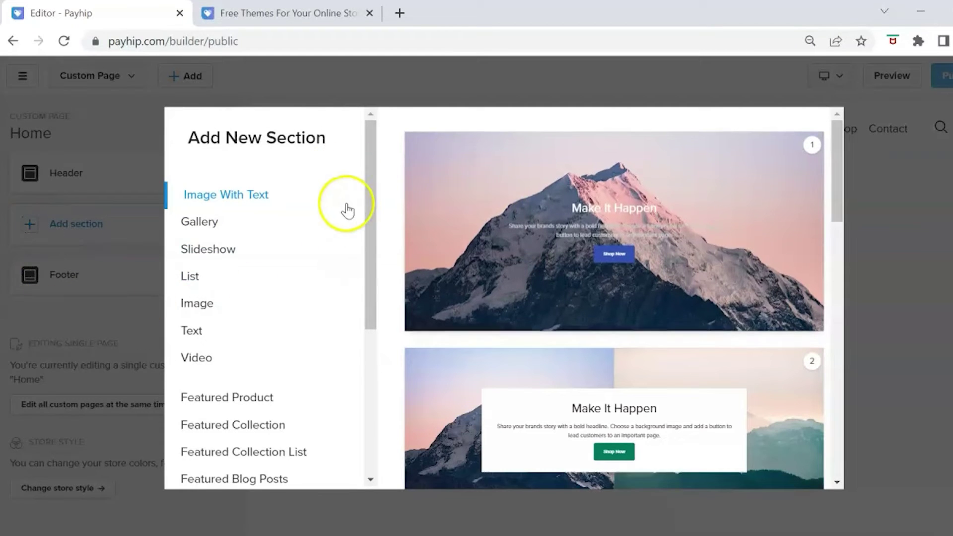
scroll(322, 208, "down", 5)
scroll(322, 210, "up", 3)
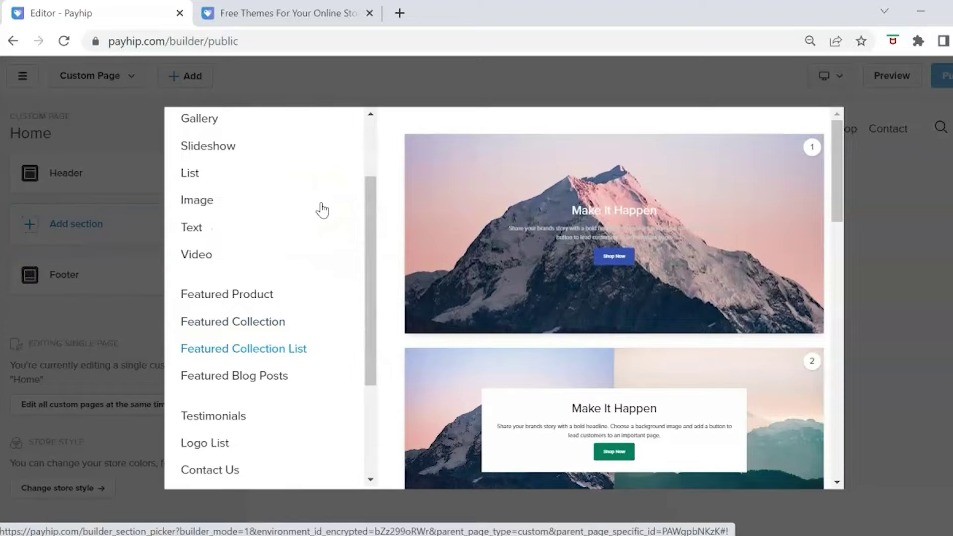
scroll(320, 208, "up", 2)
scroll(546, 218, "down", 3)
scroll(506, 213, "up", 3)
scroll(493, 239, "down", 3)
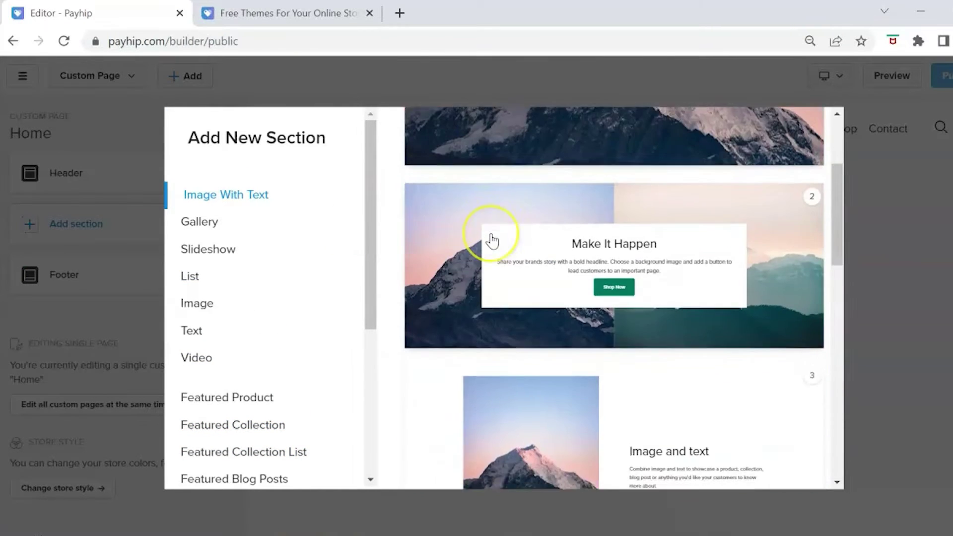
scroll(493, 241, "down", 9)
scroll(493, 241, "up", 8)
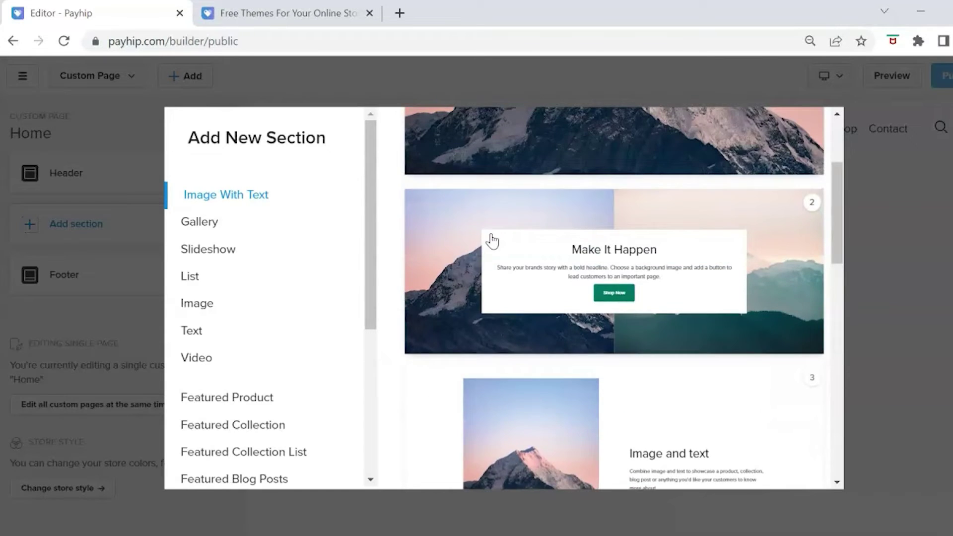
Compare Gallery and Image layouts, then pick the first mountain Image With Text layout.
left_click(227, 223)
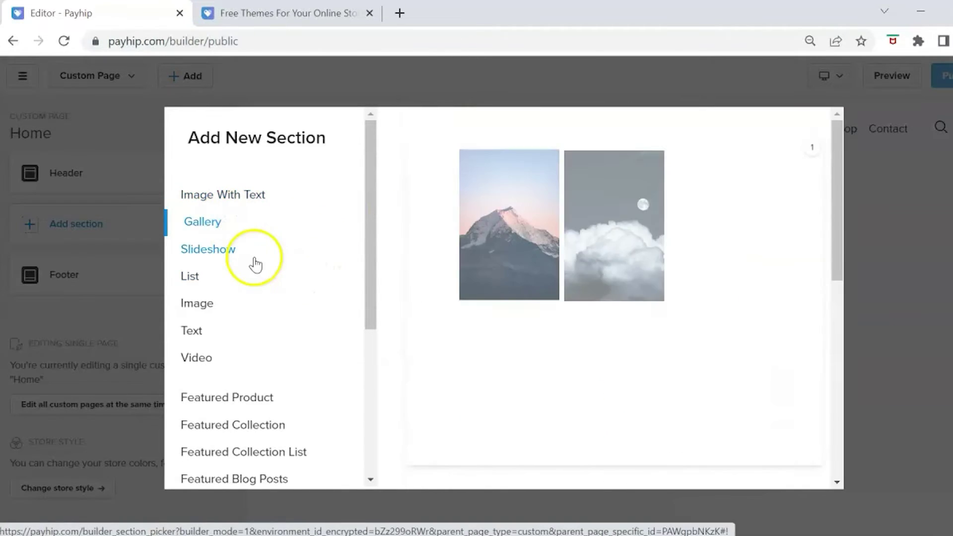
scroll(253, 262, "down", 2)
left_click(215, 227)
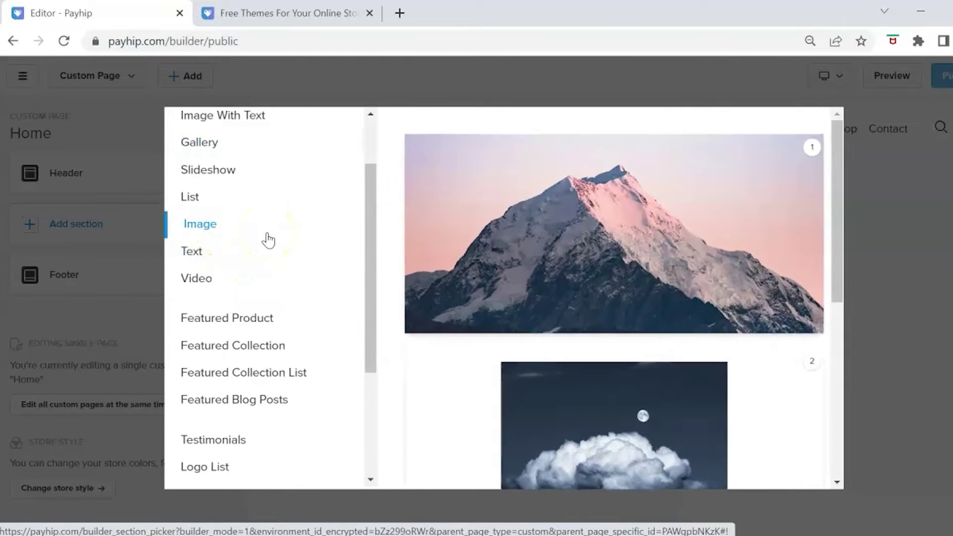
scroll(314, 217, "down", 2)
scroll(316, 218, "down", 2)
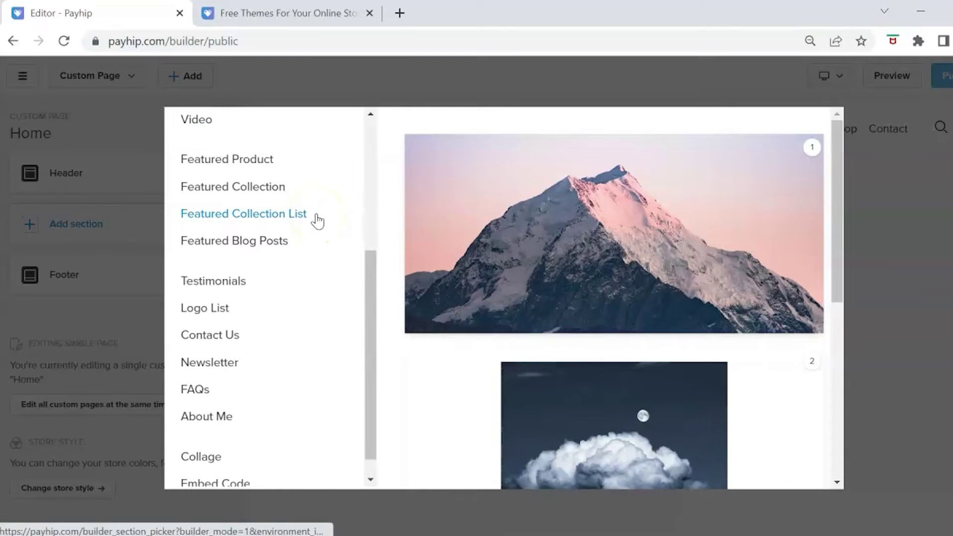
scroll(317, 220, "down", 1)
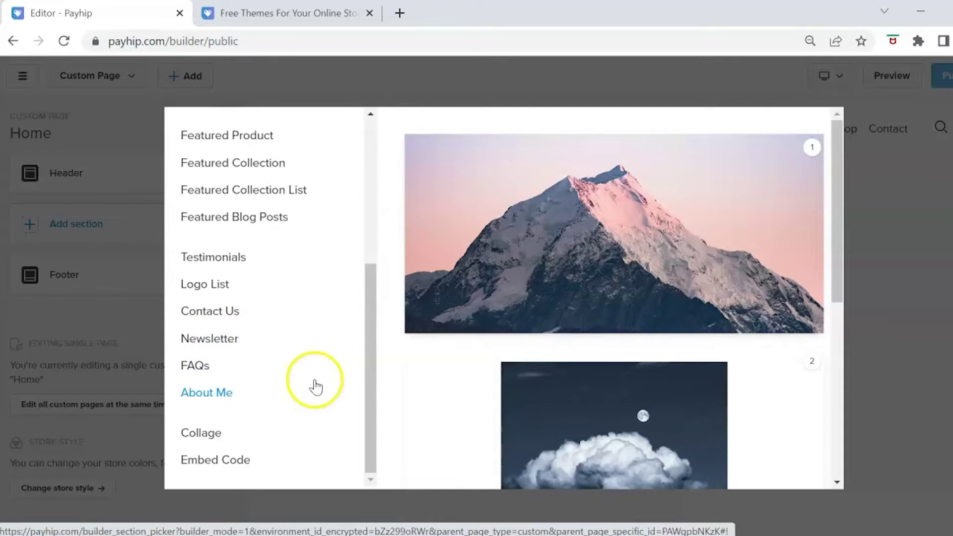
scroll(312, 385, "up", 5)
left_click(271, 194)
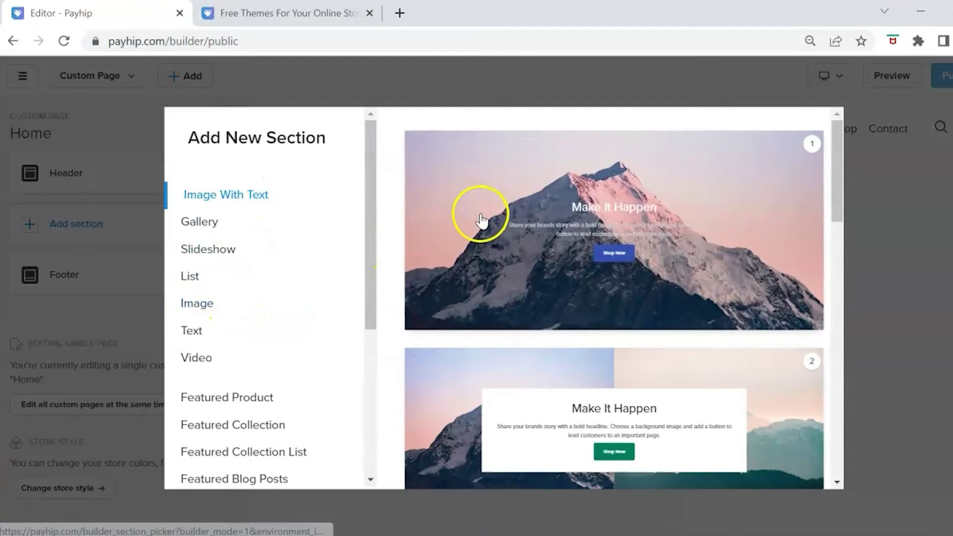
left_click(482, 214)
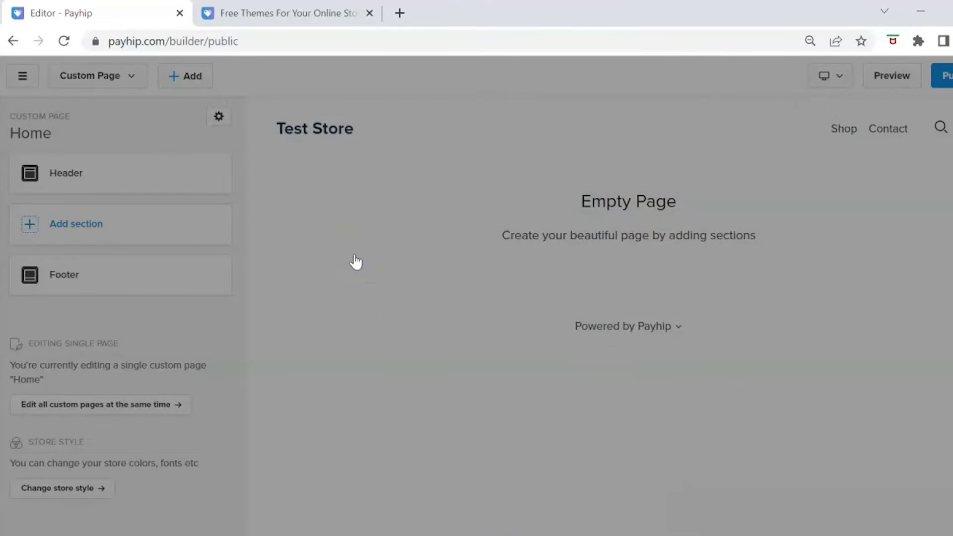
Save the mountain-layout 'Make It Happen' headline section and go back to the Home page sections.
left_click(305, 220)
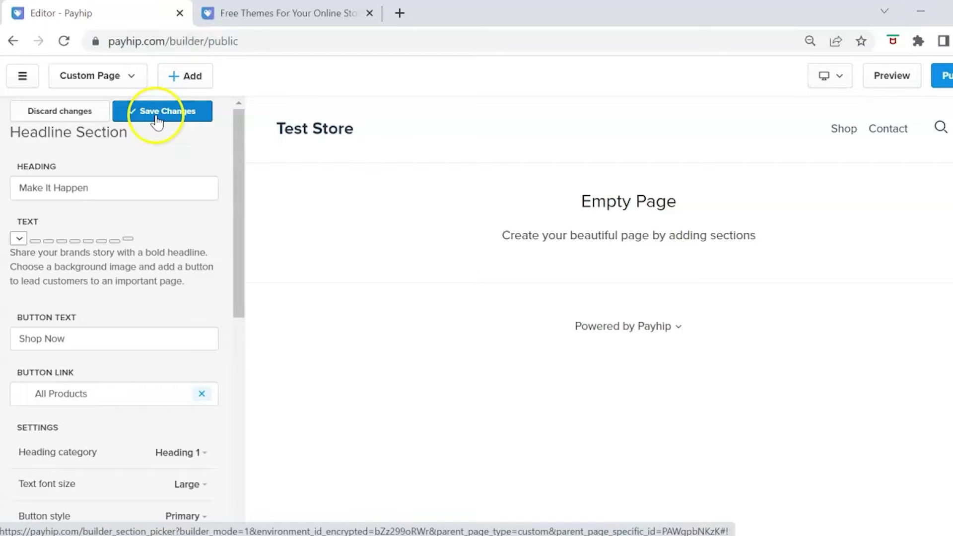
left_click(137, 114)
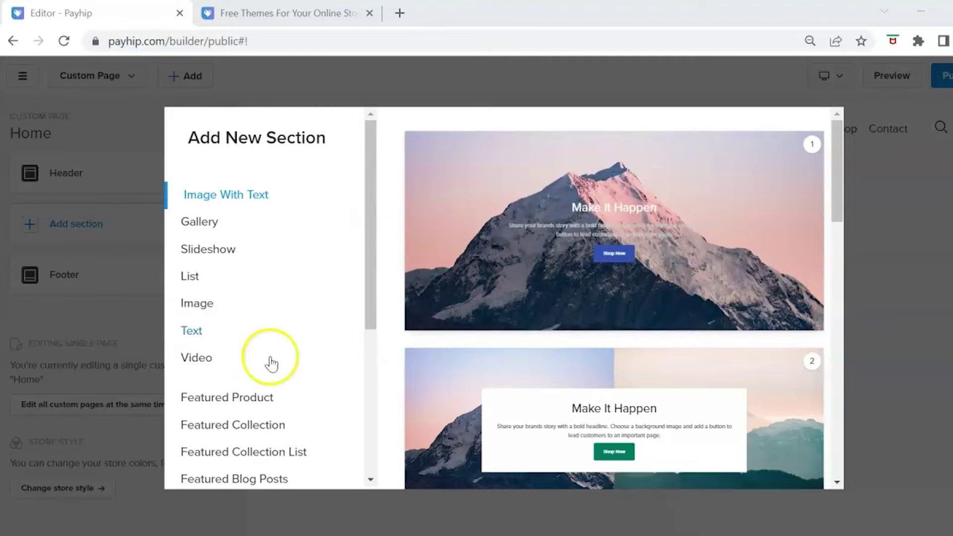
left_click(432, 186)
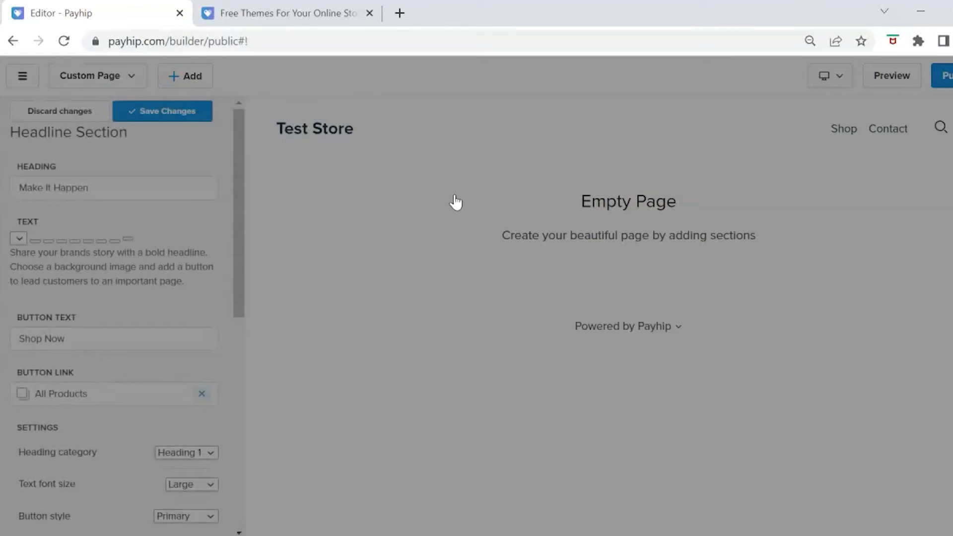
left_click(426, 213)
left_click(164, 111)
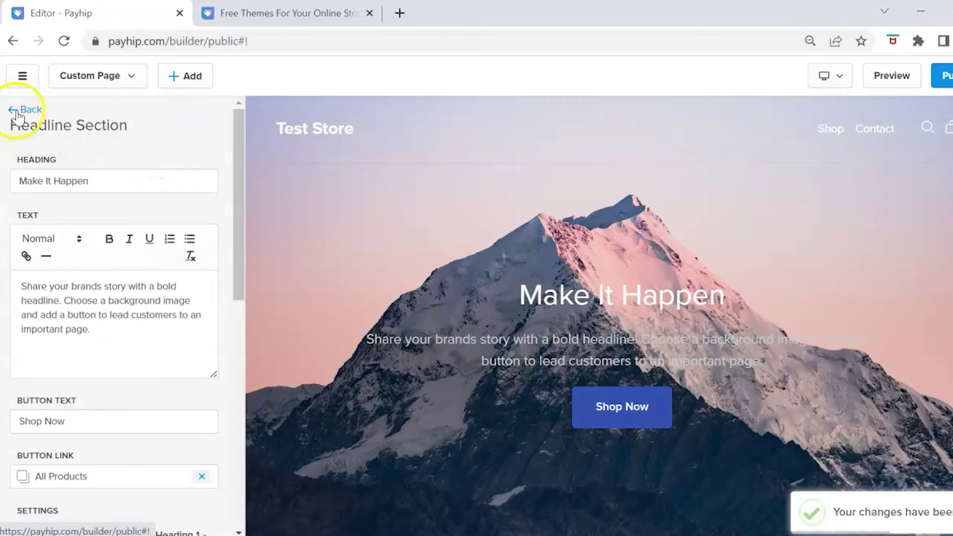
left_click(28, 112)
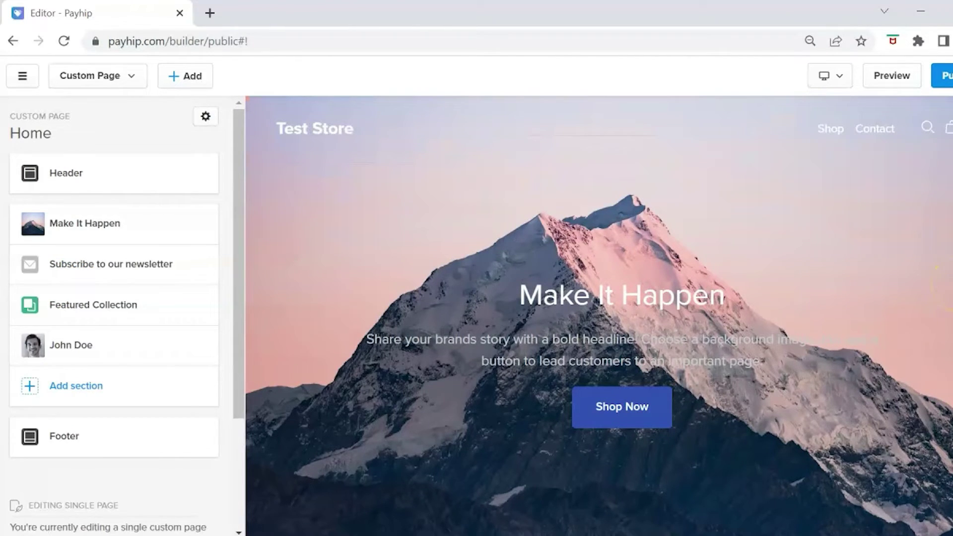
scroll(908, 236, "down", 8)
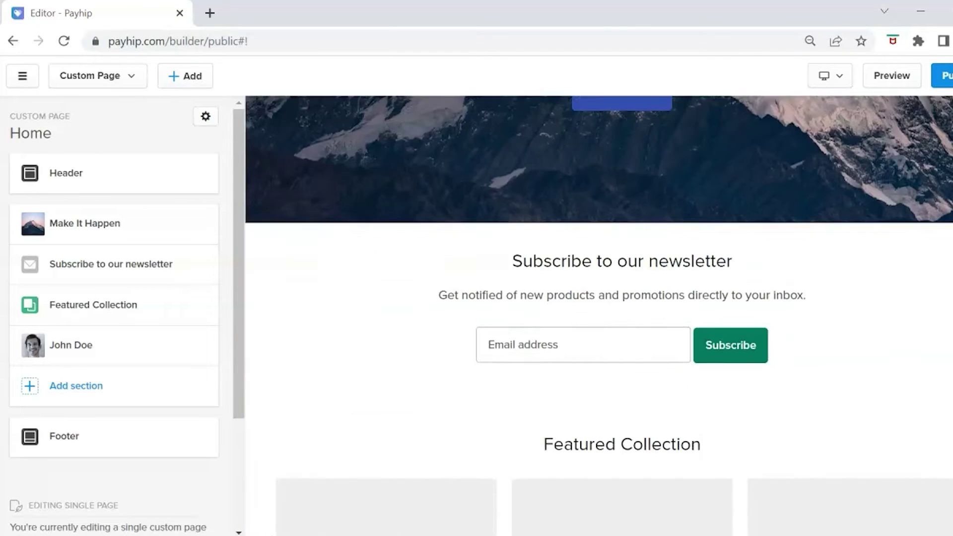
scroll(913, 240, "down", 3)
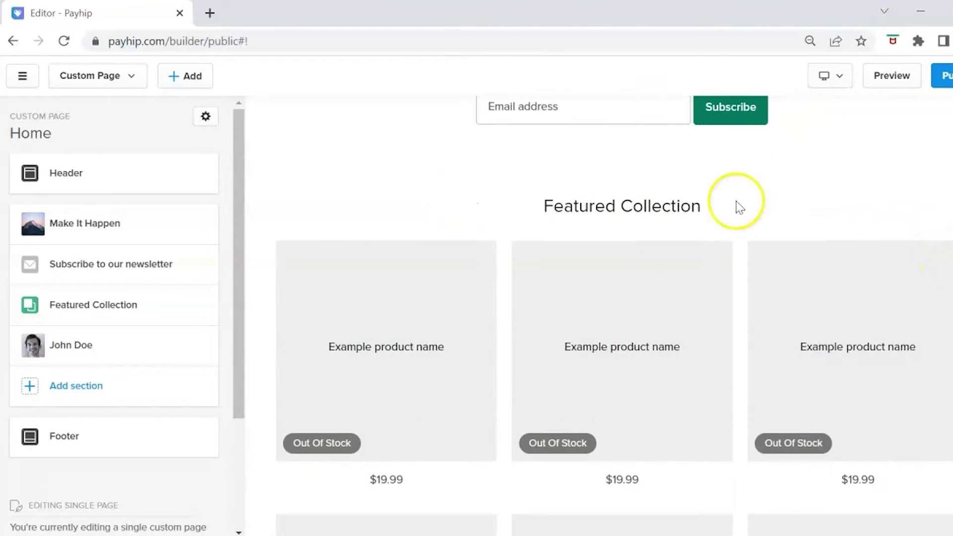
scroll(940, 290, "down", 5)
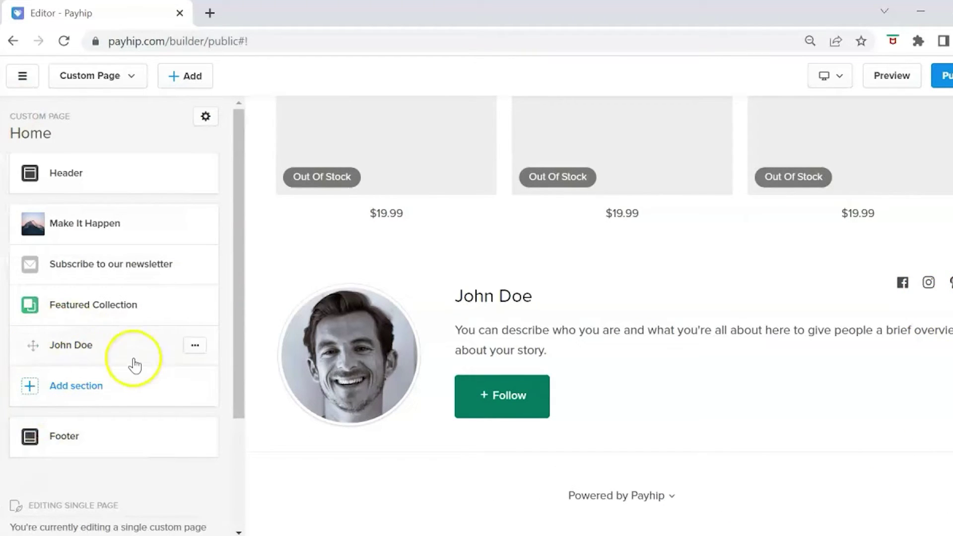
mouse_move(32, 347)
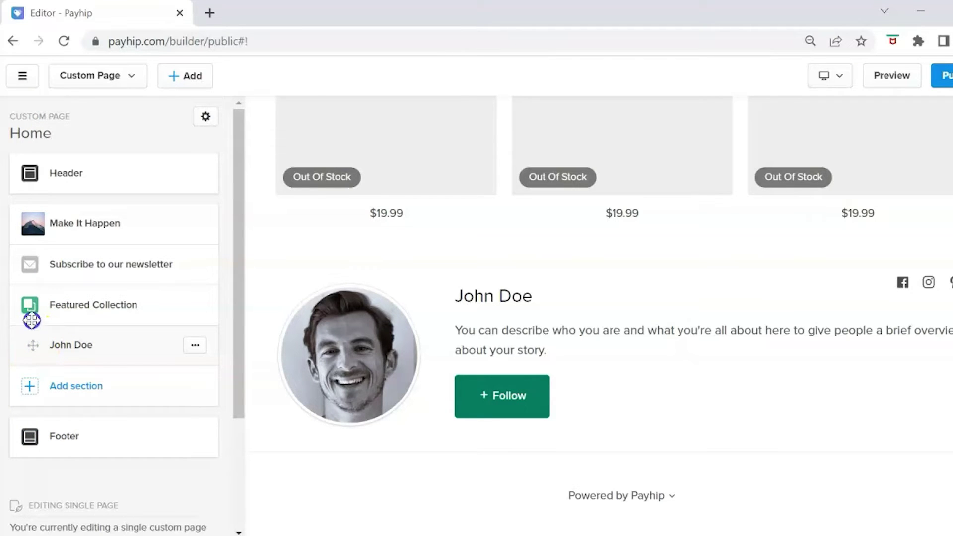
left_click_drag(34, 336, 632, 312)
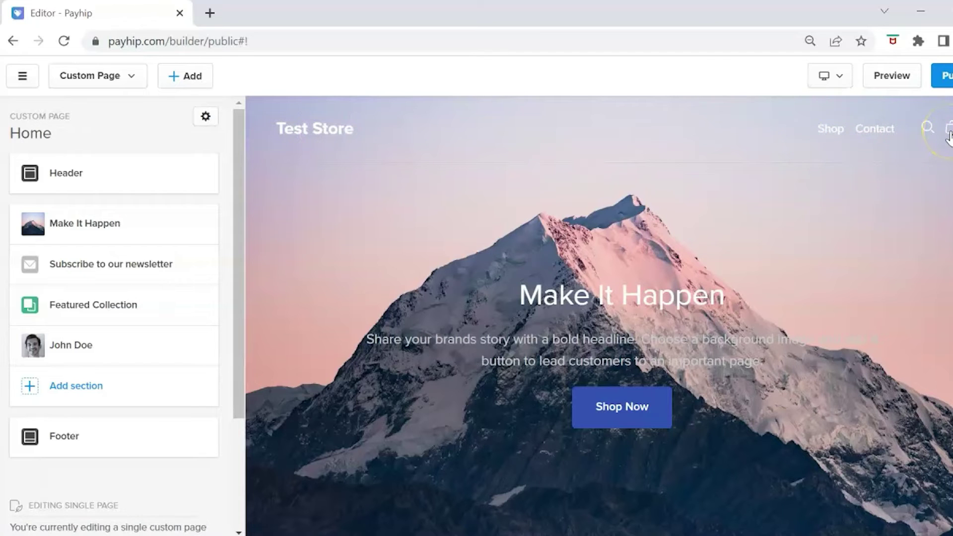
Open the Header section, confirm the store title 'Test Store', and show Navigation Links settings.
left_click(57, 174)
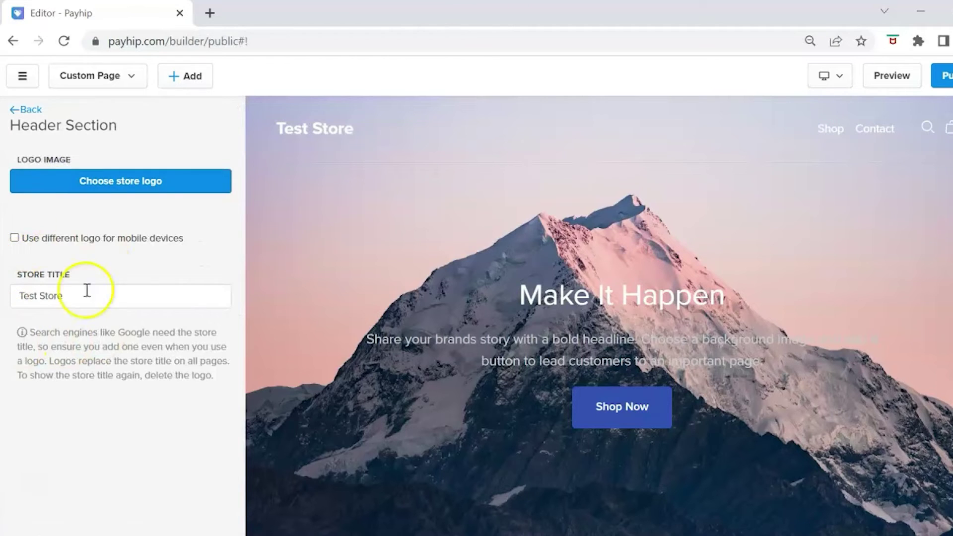
left_click(129, 298)
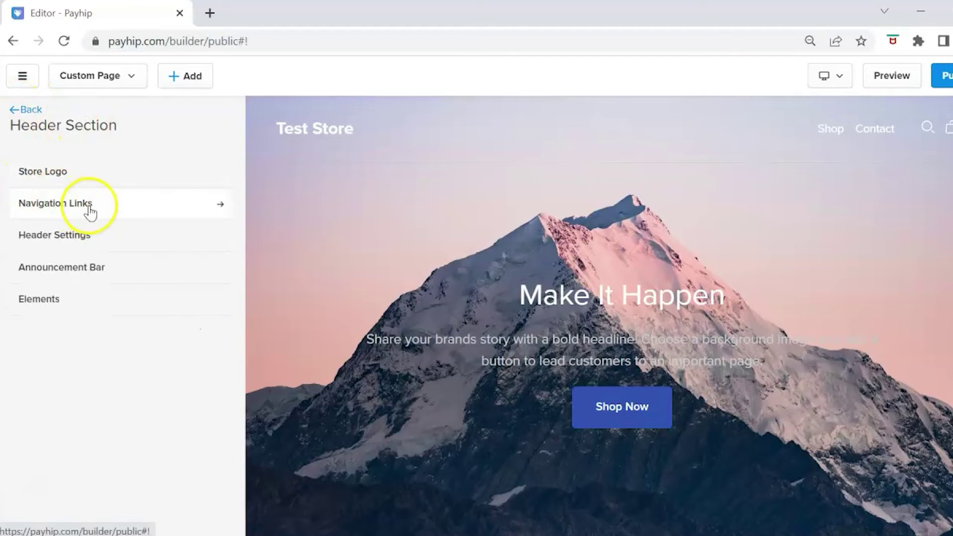
left_click(79, 208)
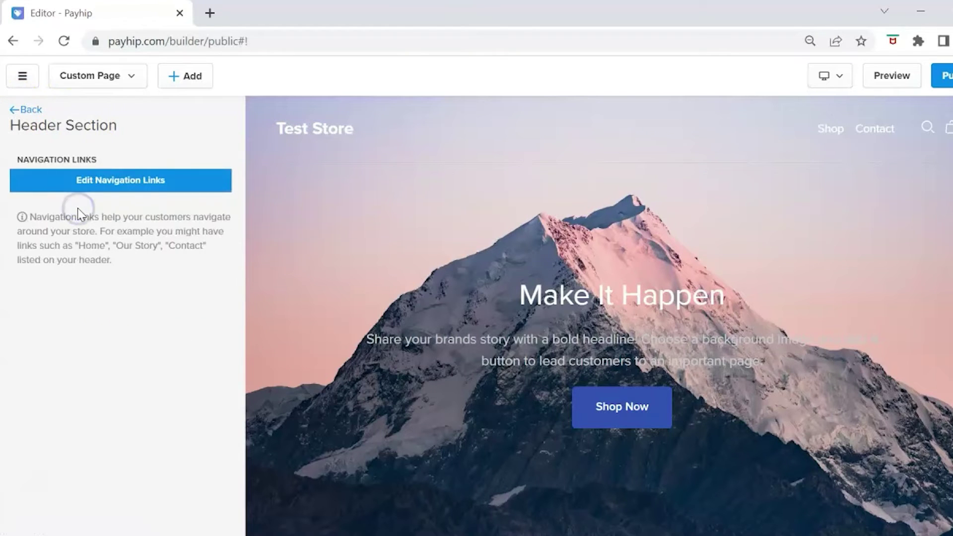
Add a 'Home' navigation link pointing to the Home custom page.
left_click(125, 188)
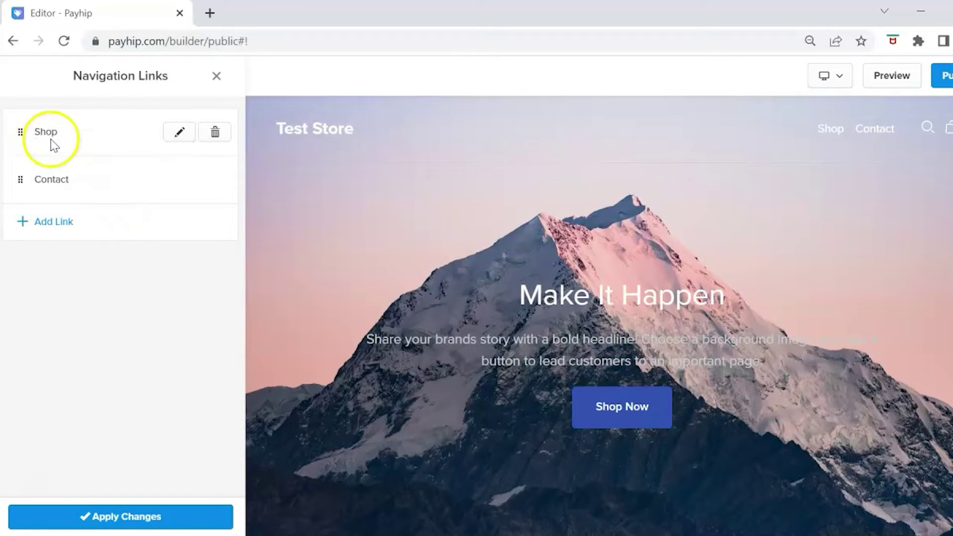
left_click(23, 227)
left_click(358, 157)
type("Home")
left_click(339, 217)
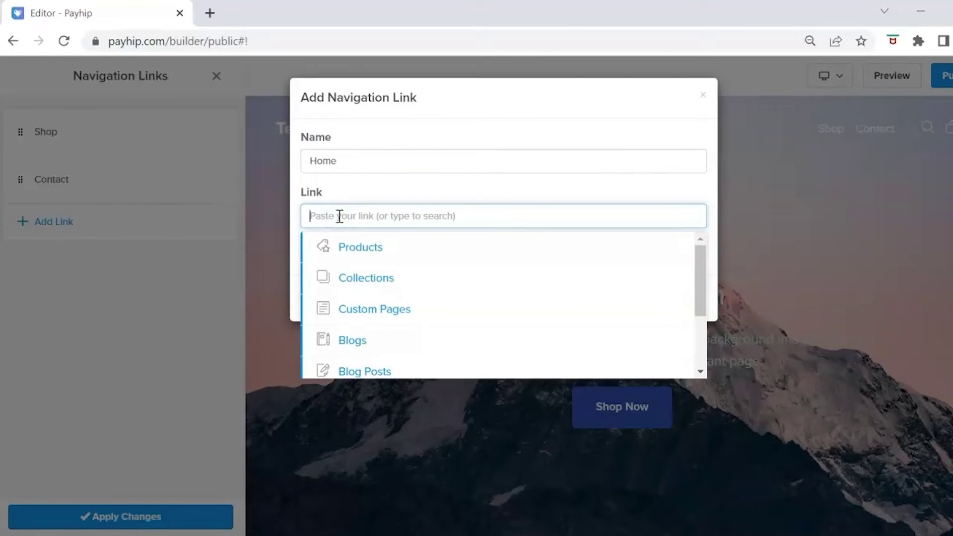
left_click(418, 311)
left_click(406, 278)
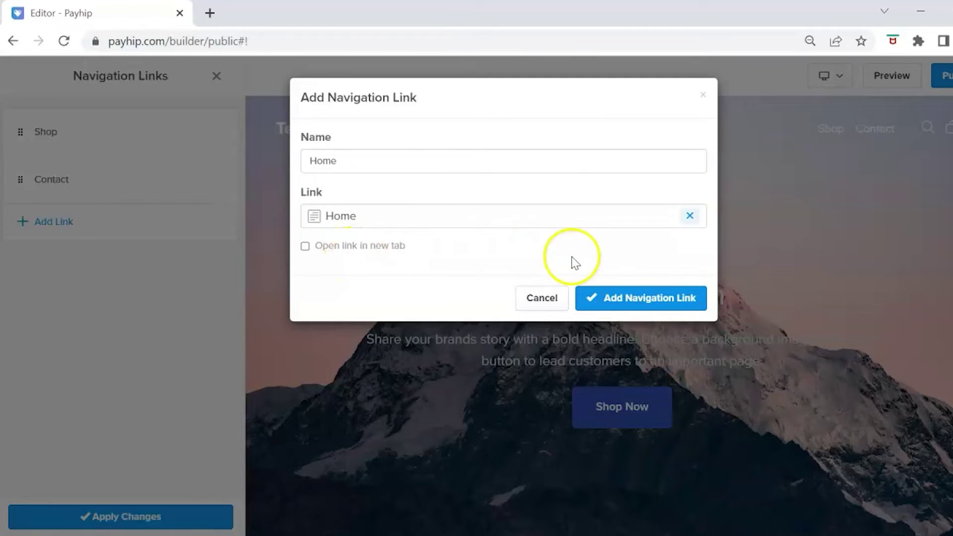
left_click(620, 304)
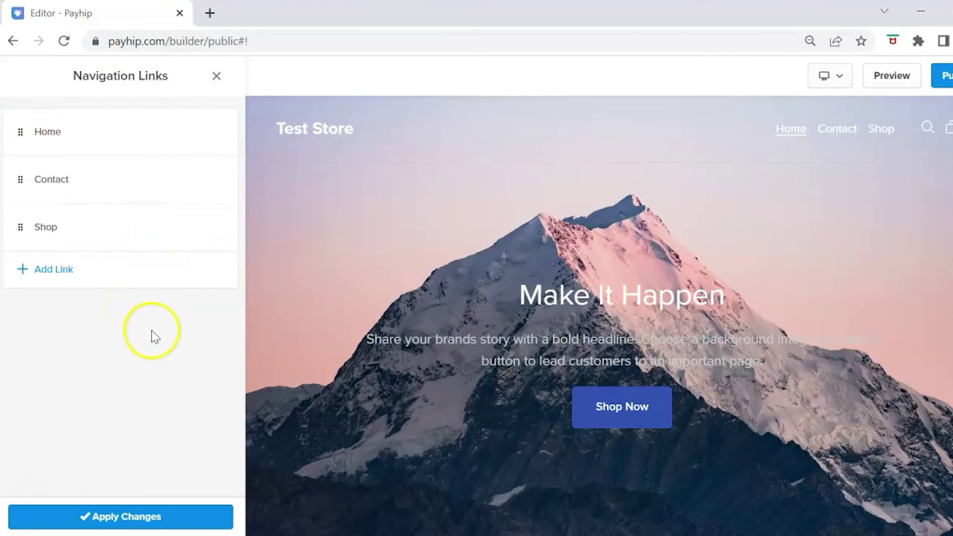
Apply and save the header navigation (Home, Contact, Shop), then return to sections.
left_click(122, 516)
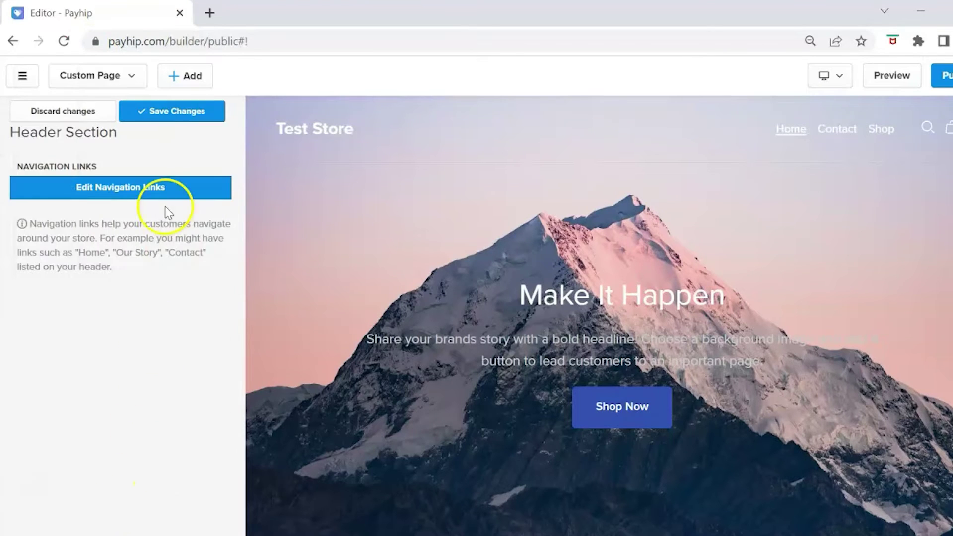
left_click(170, 111)
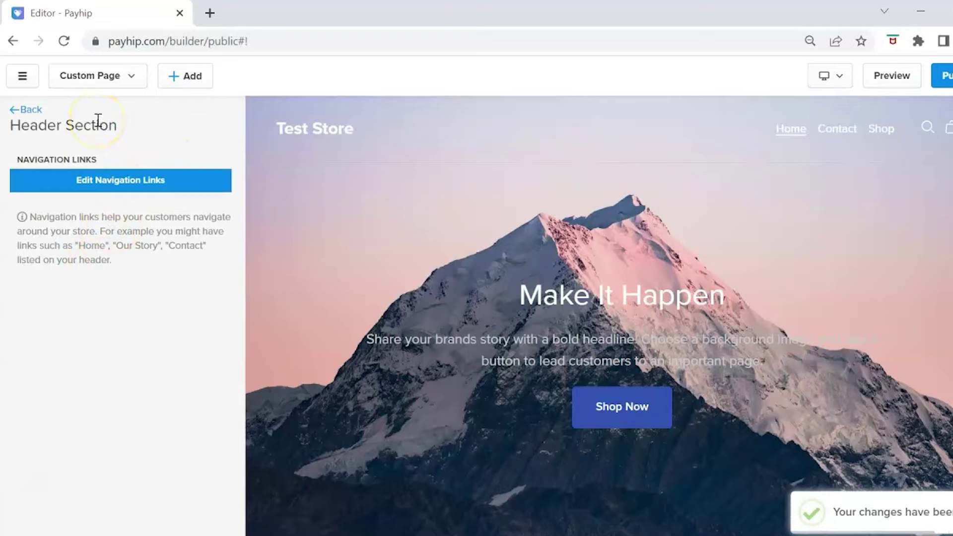
left_click(26, 111)
Compare header layouts and confirm the store-name-left, links-right layout.
left_click(73, 239)
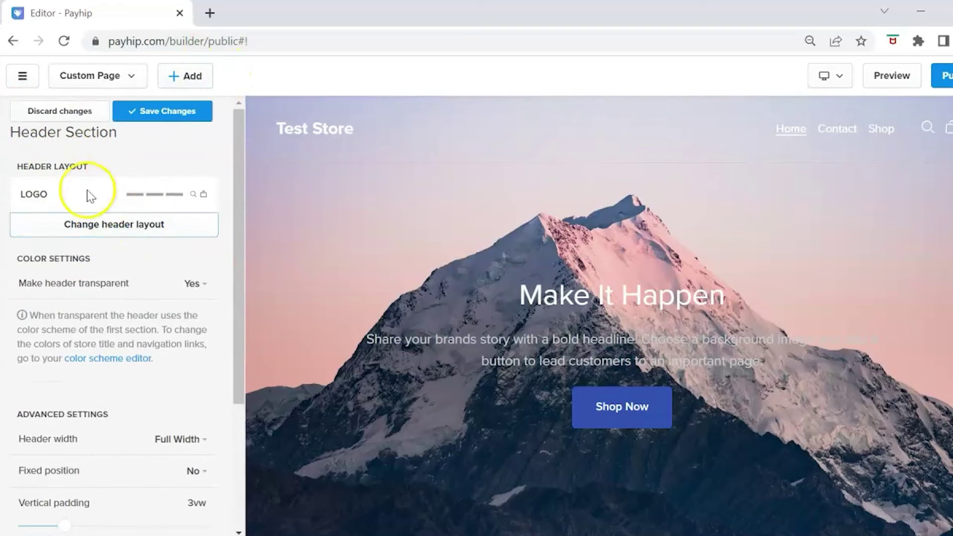
left_click(120, 226)
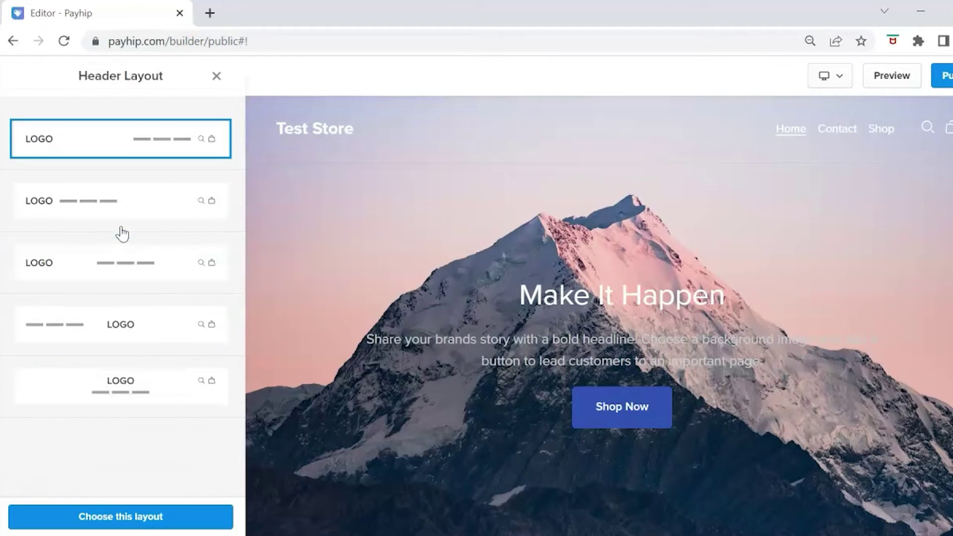
left_click(103, 203)
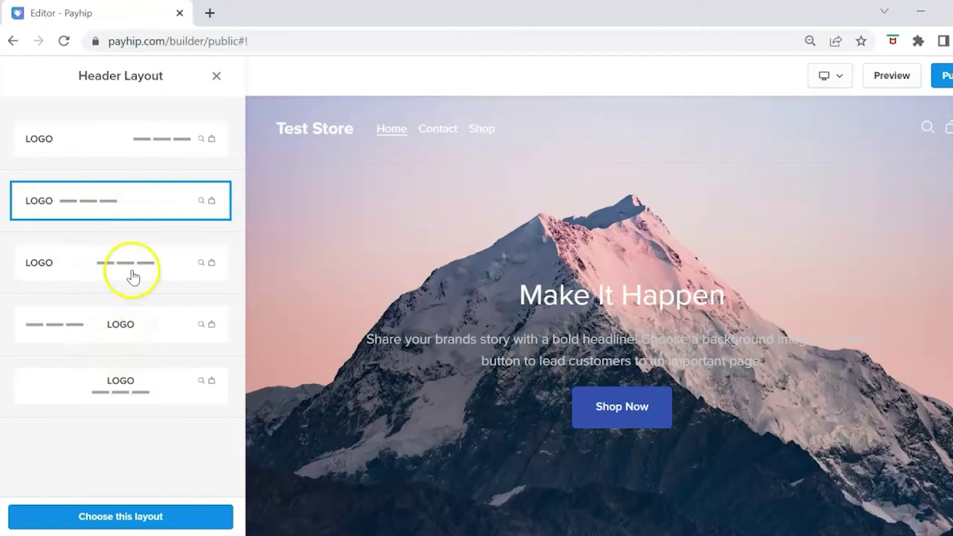
left_click(131, 384)
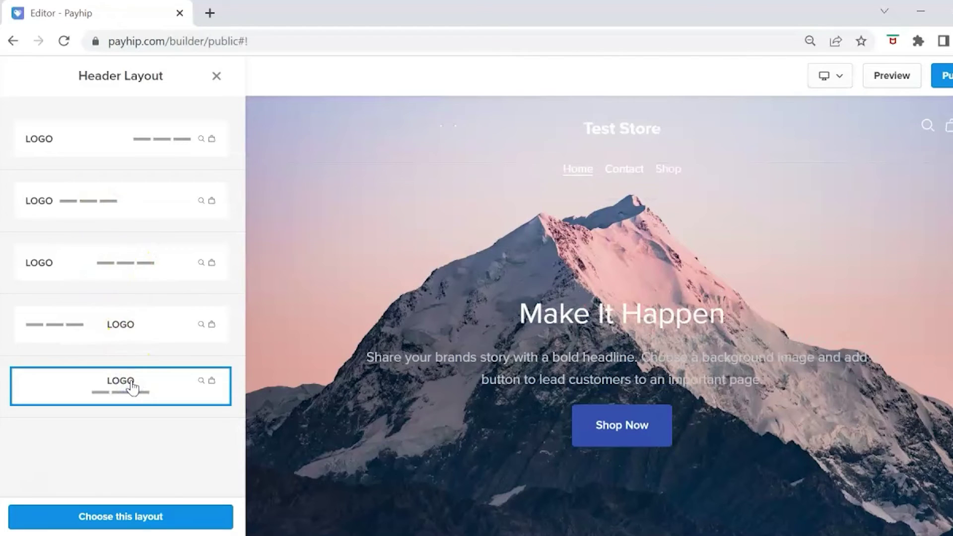
left_click(64, 200)
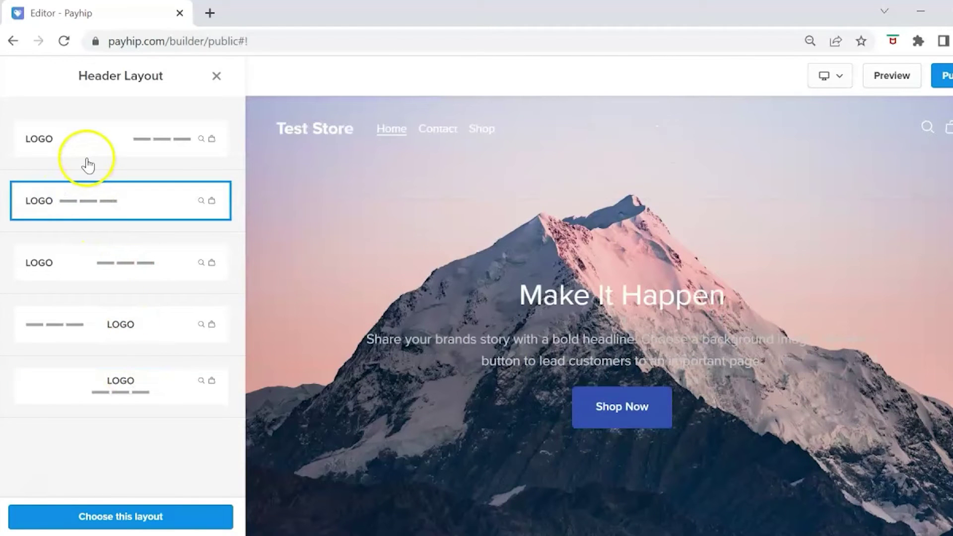
left_click(89, 151)
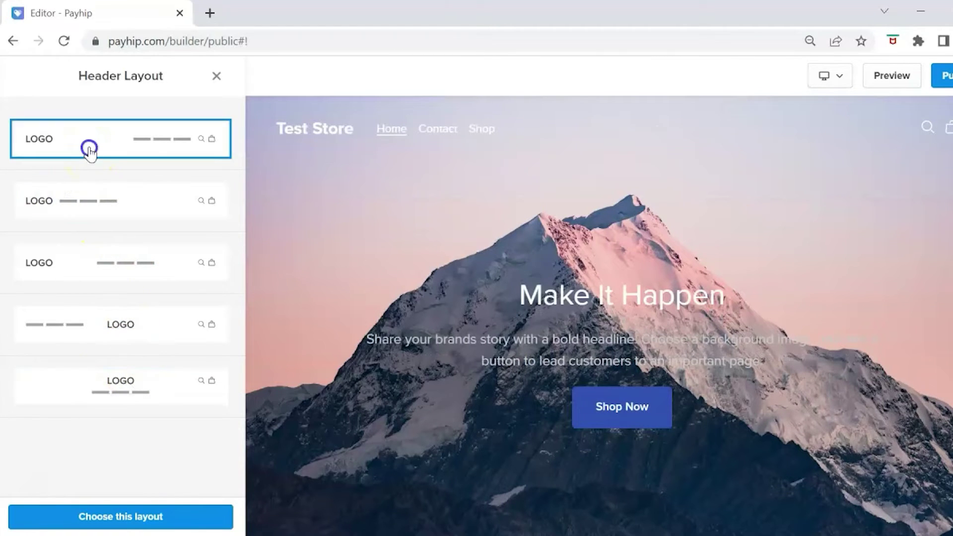
left_click(138, 518)
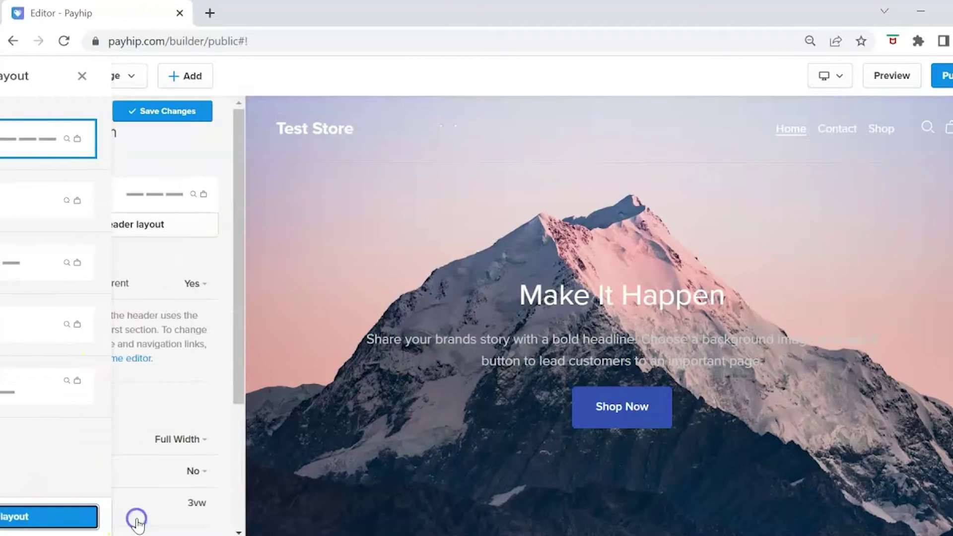
left_click(158, 262)
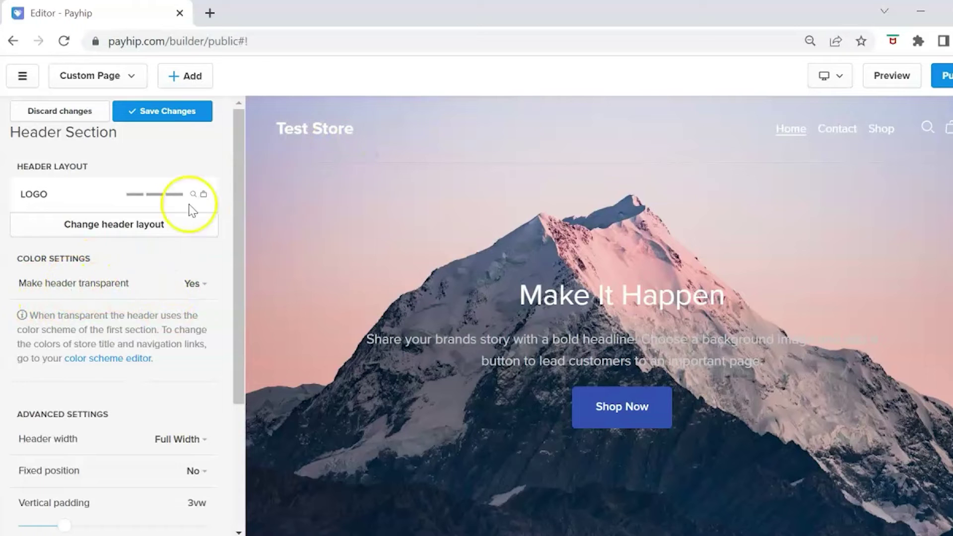
Set 'Make header transparent' to No, keep the White colour scheme, and save the header.
left_click(205, 283)
left_click(178, 333)
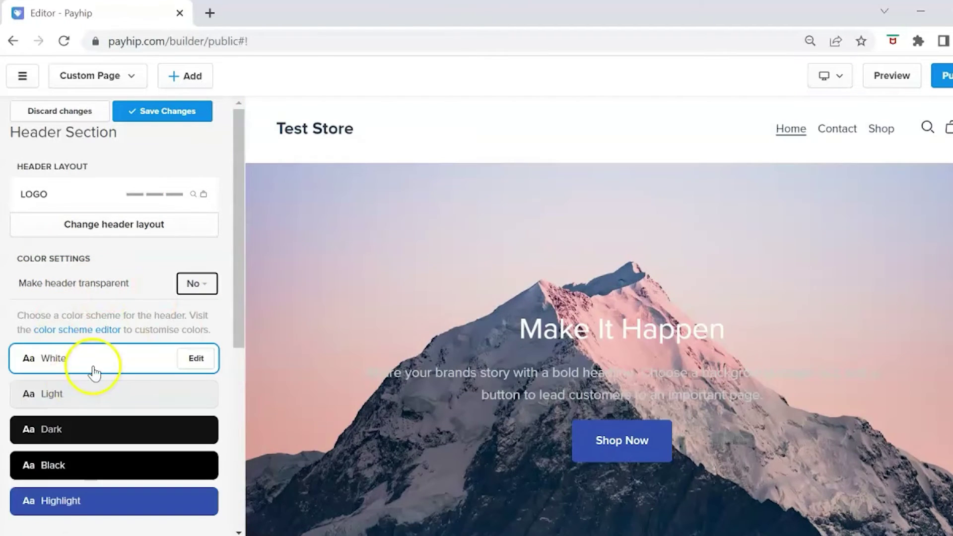
scroll(100, 365, "down", 3)
scroll(119, 366, "up", 3)
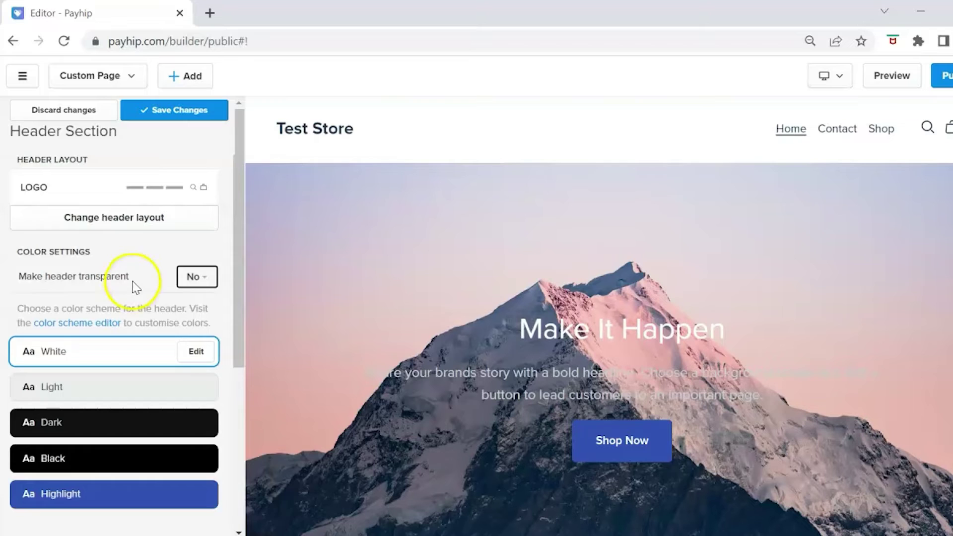
scroll(132, 277, "down", 5)
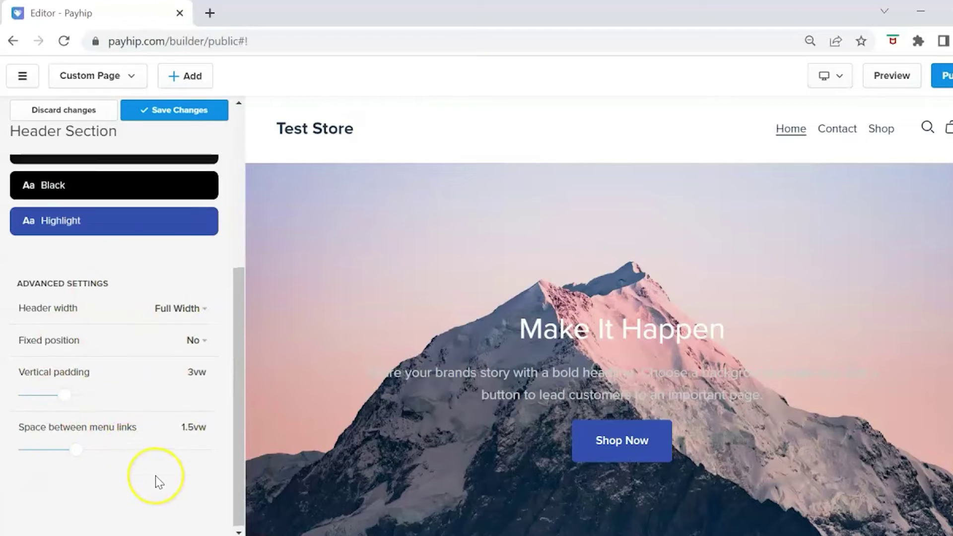
scroll(155, 481, "up", 5)
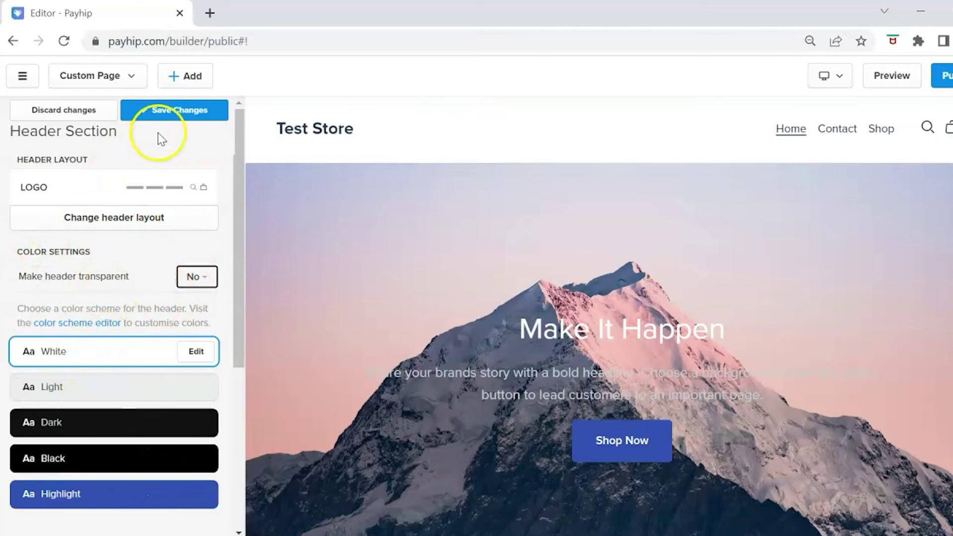
left_click(177, 114)
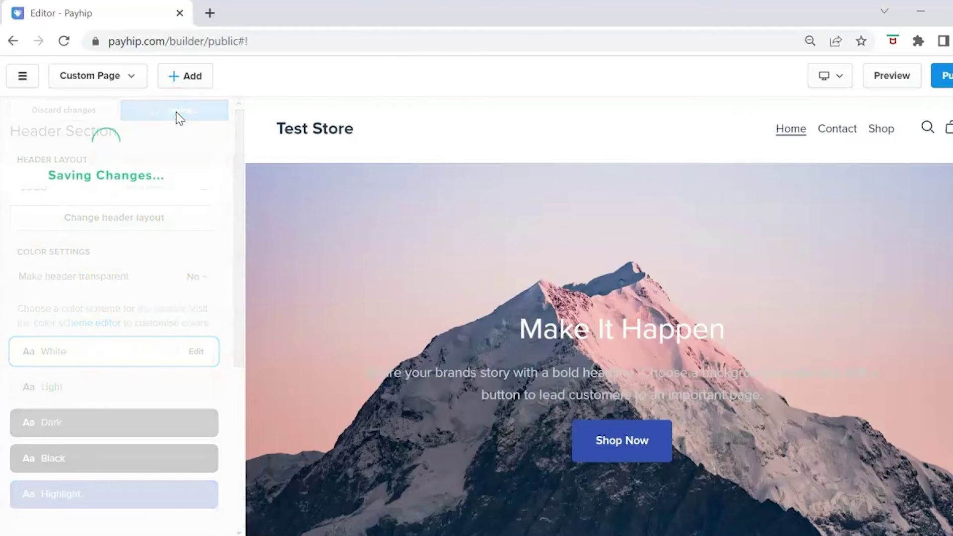
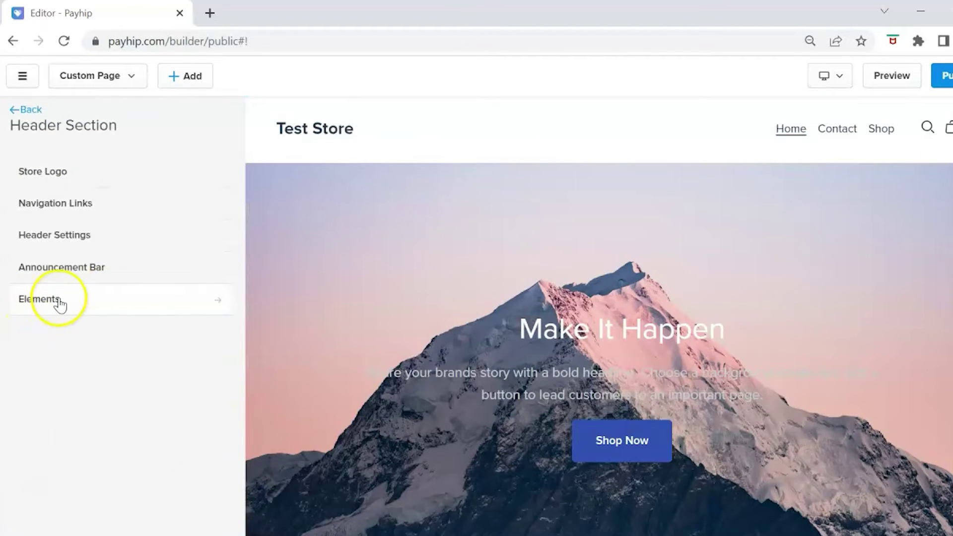
Open the Header section in the Test Store home page builder.
left_click(59, 302)
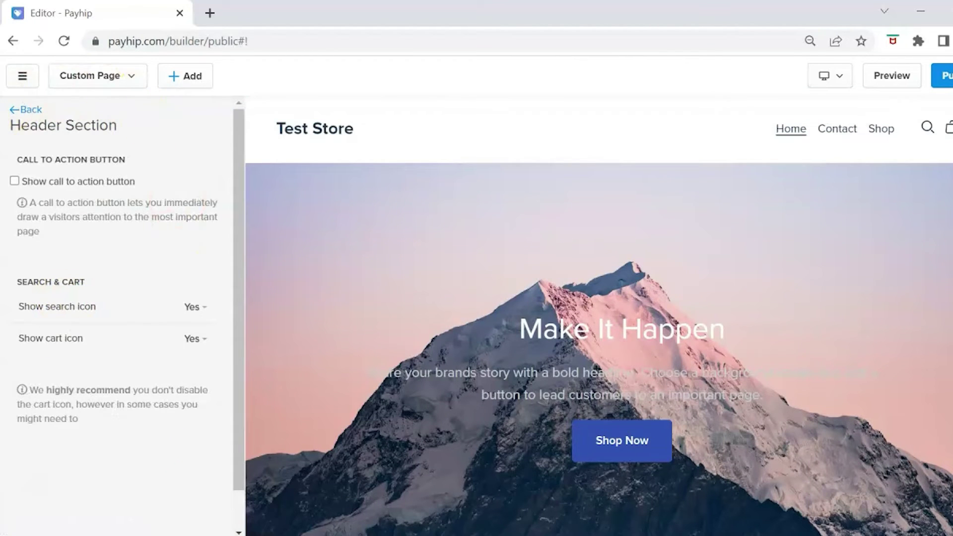
Add a 'Get Started' call-to-action button to the header with no linked page, and save.
left_click(15, 181)
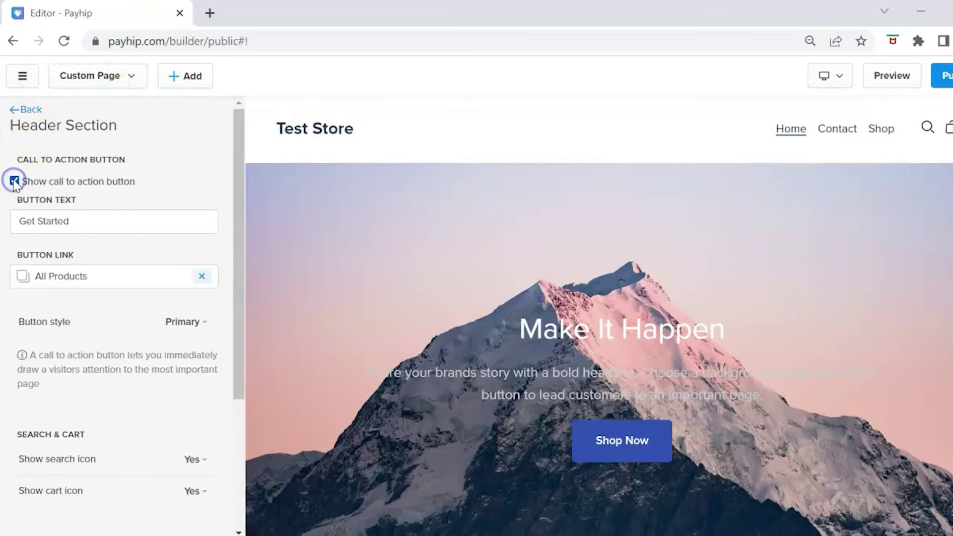
left_click(100, 224)
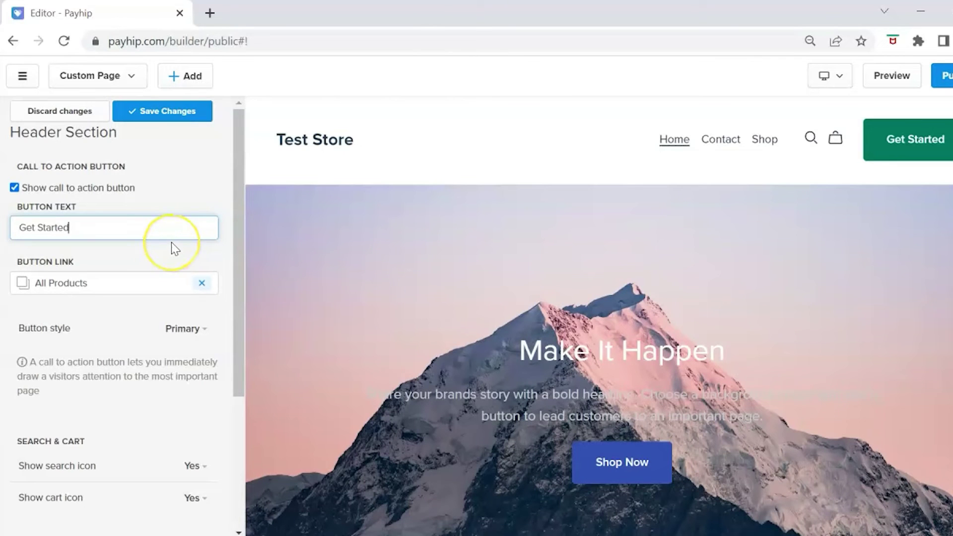
left_click(202, 286)
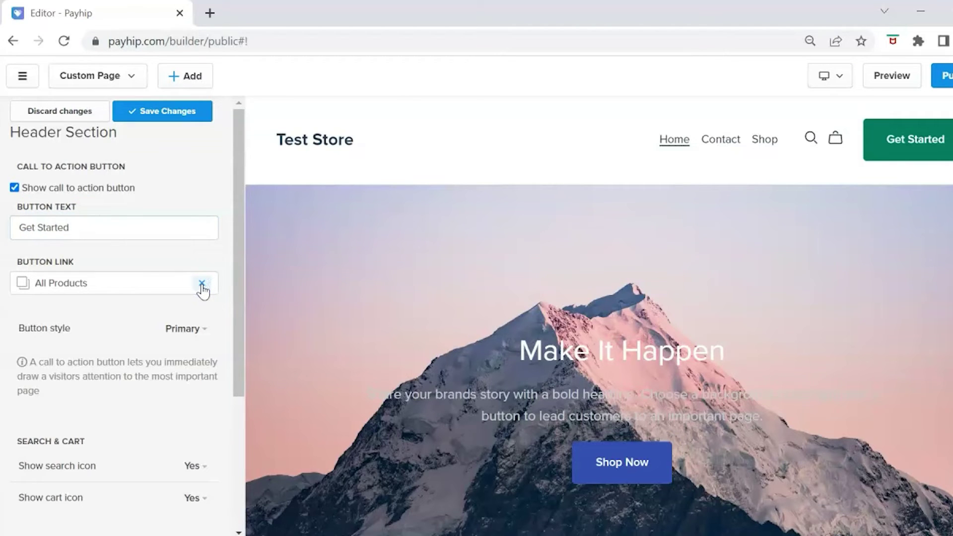
left_click(202, 286)
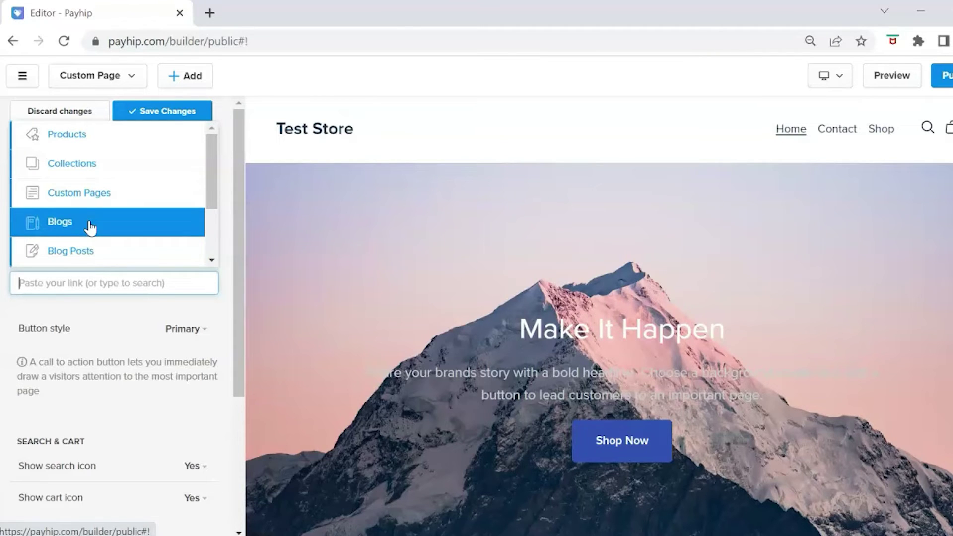
left_click(141, 330)
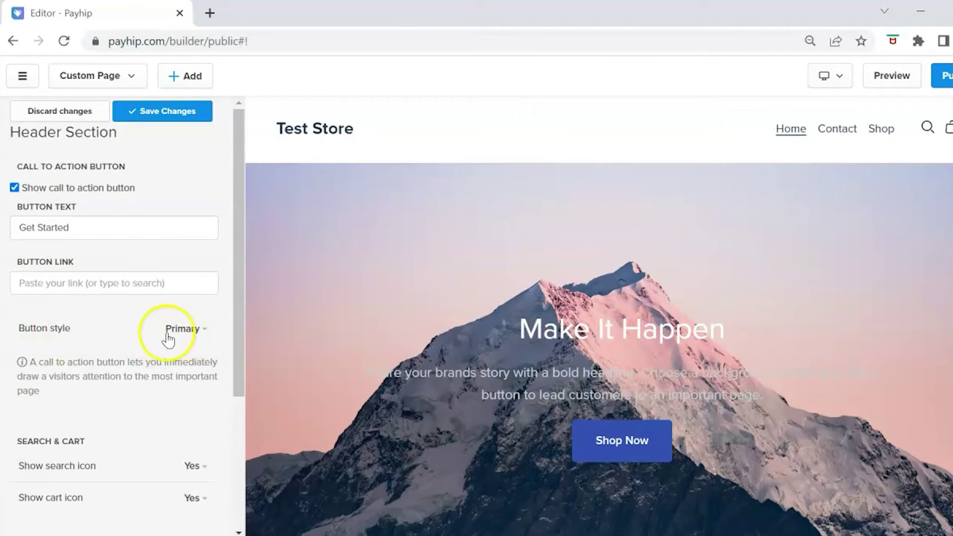
scroll(164, 297, "down", 3)
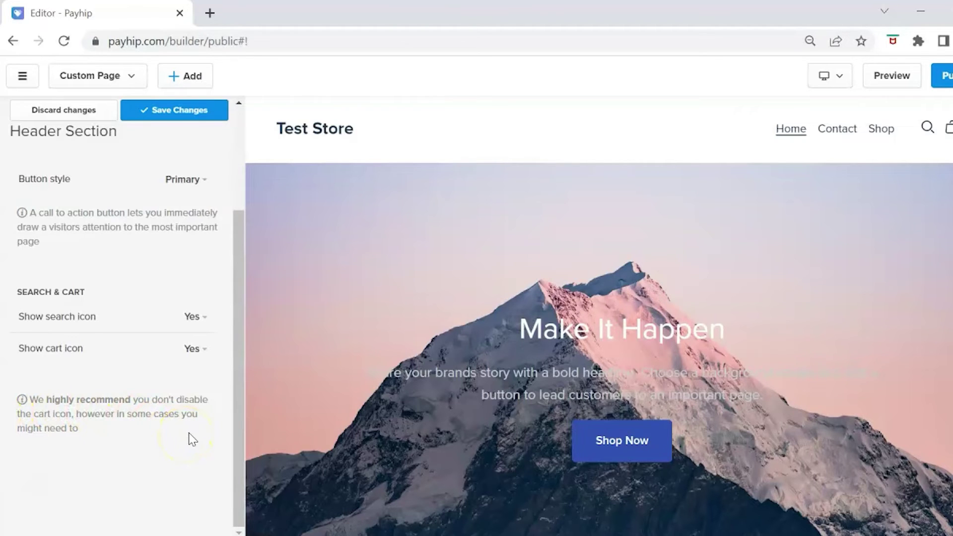
scroll(187, 437, "up", 3)
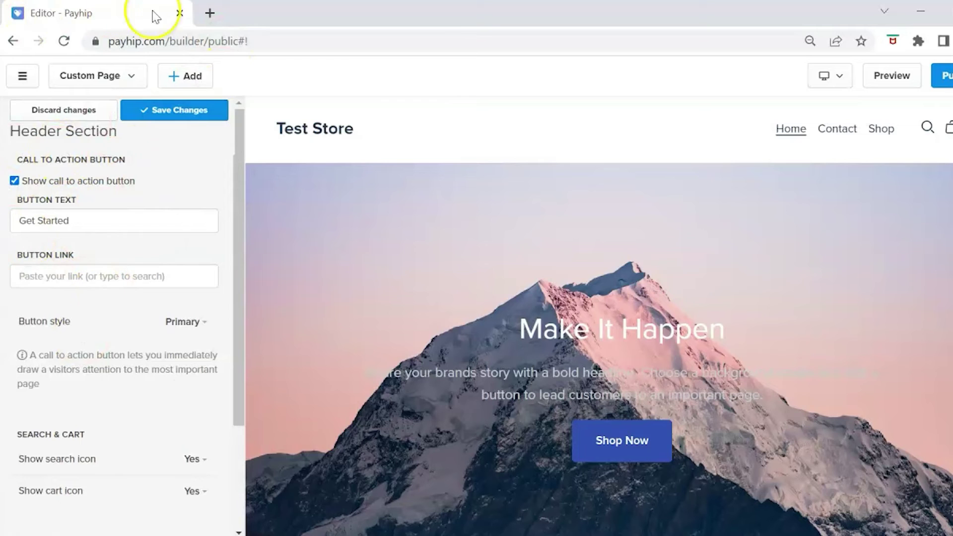
left_click(155, 124)
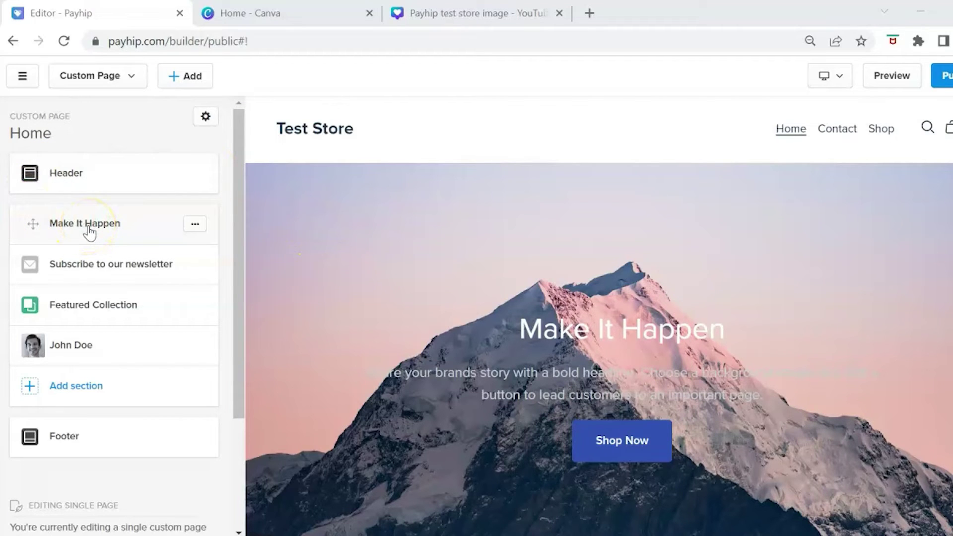
Retitle the Make It Happen hero section 'Boss Studio', keeping it at Heading 1.
left_click(88, 226)
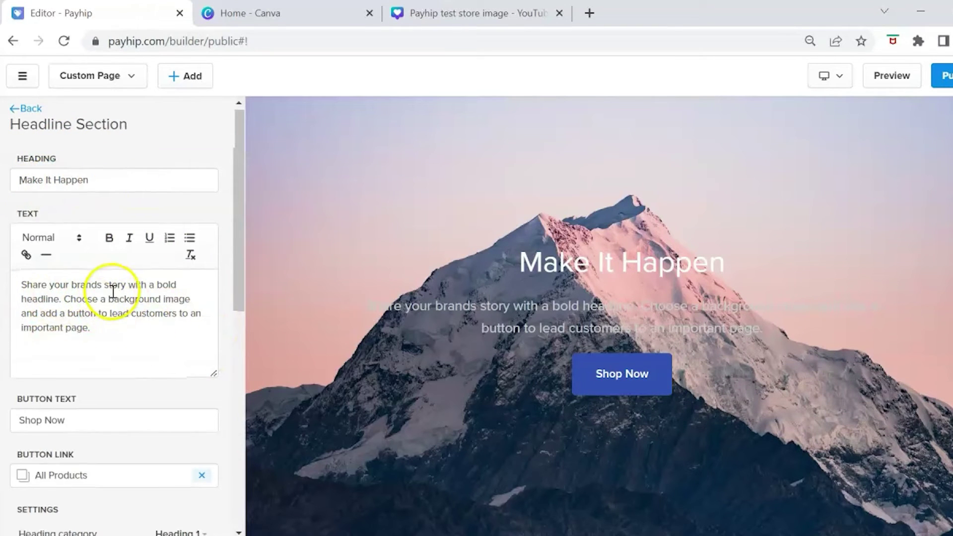
scroll(112, 292, "down", 2)
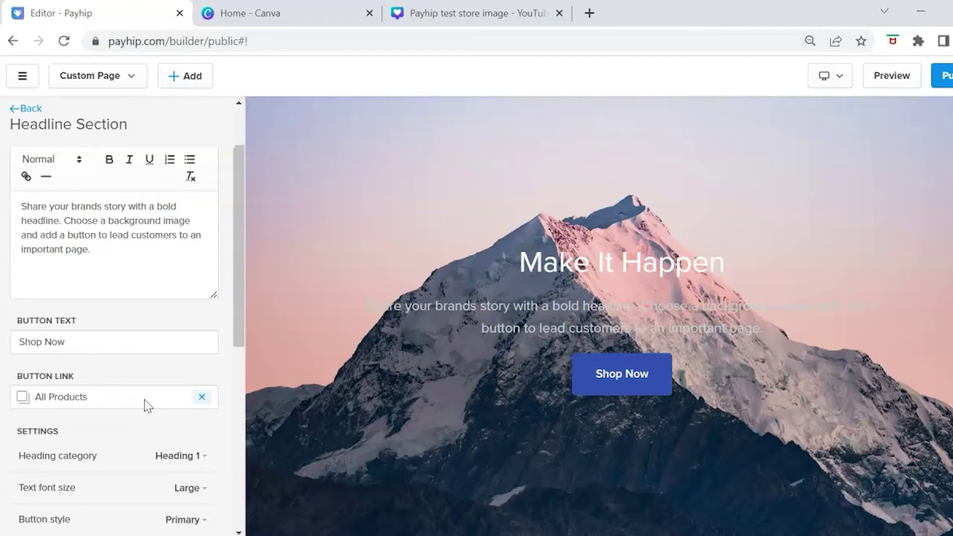
scroll(148, 406, "down", 2)
left_click(112, 263)
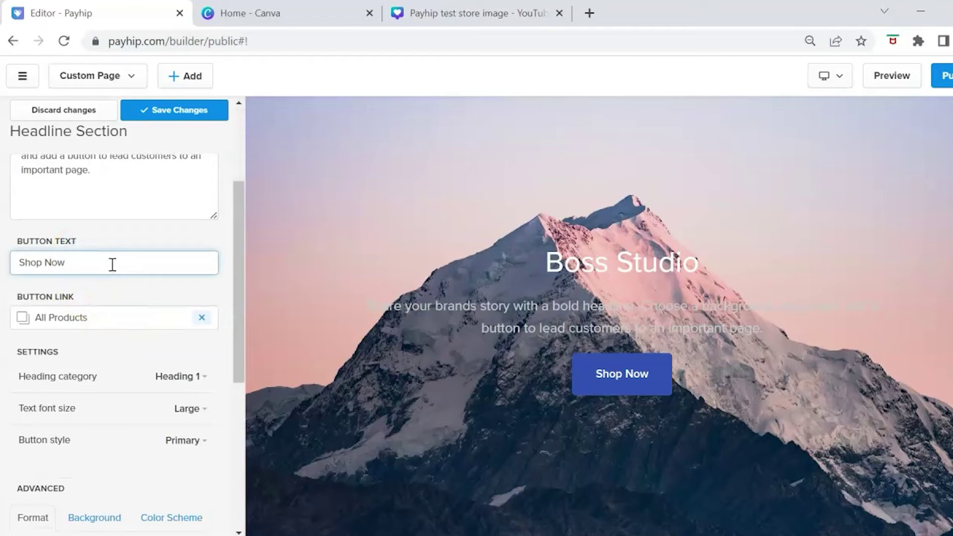
scroll(111, 264, "down", 2)
scroll(108, 266, "down", 2)
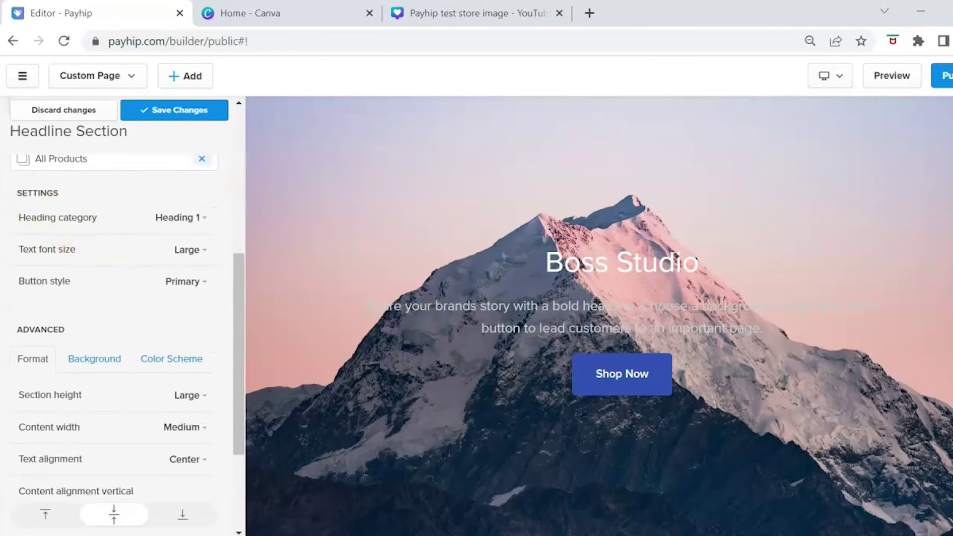
left_click(204, 216)
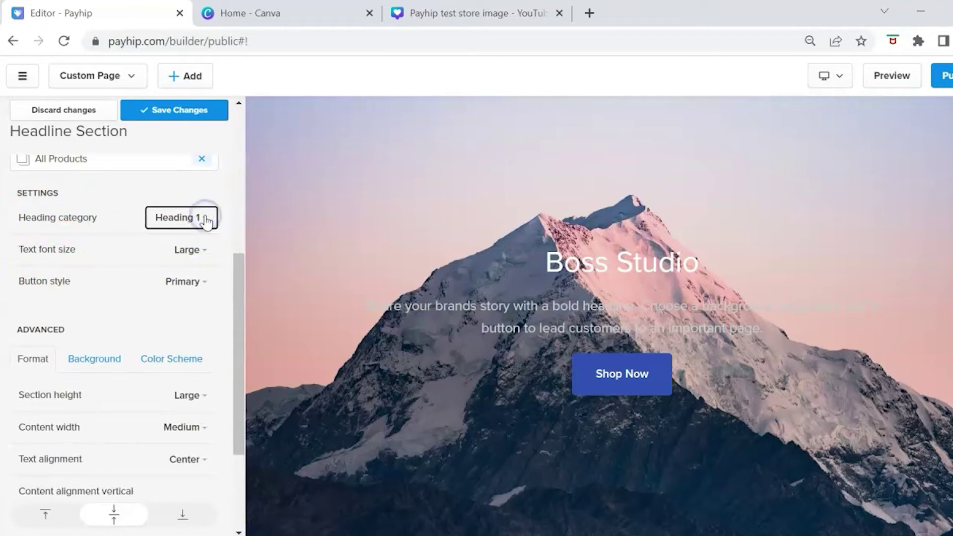
left_click(206, 220)
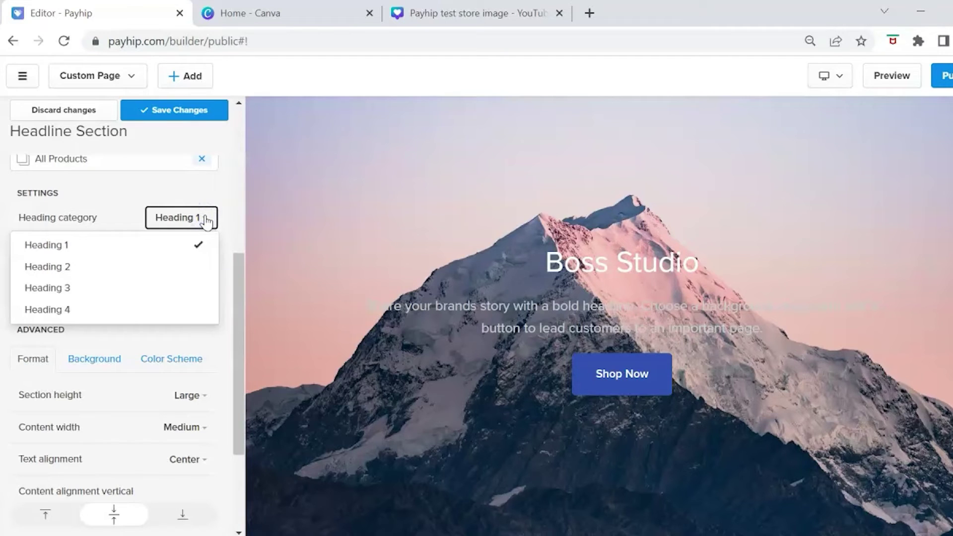
left_click(214, 194)
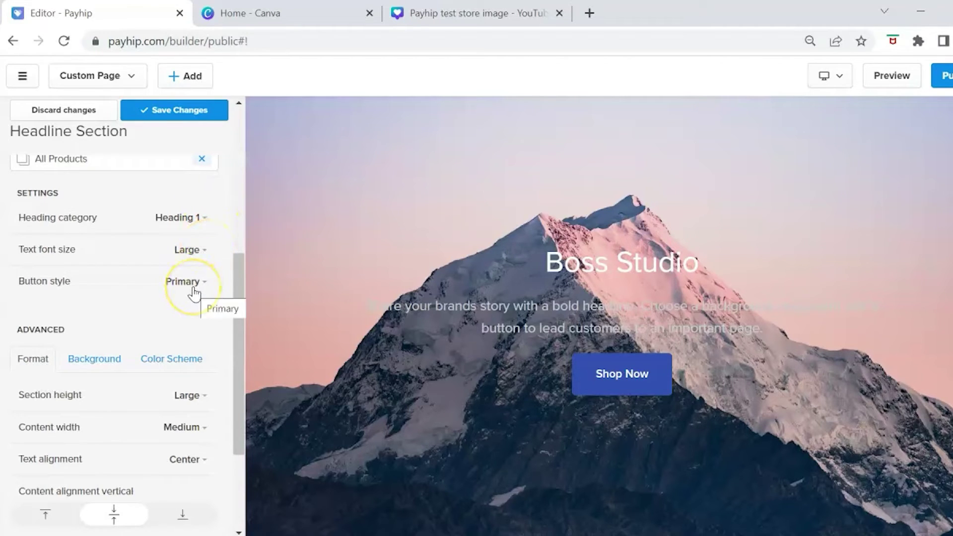
scroll(179, 317, "down", 2)
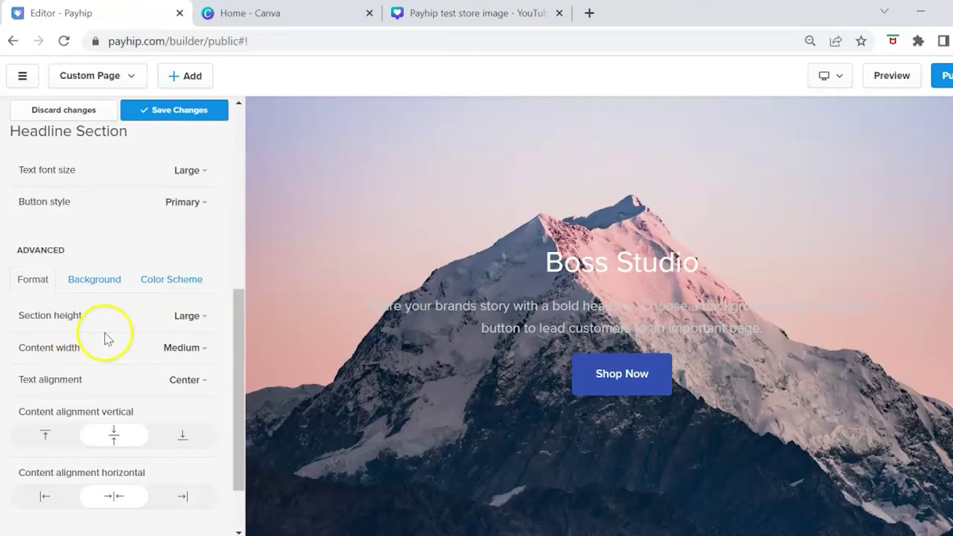
scroll(97, 317, "down", 2)
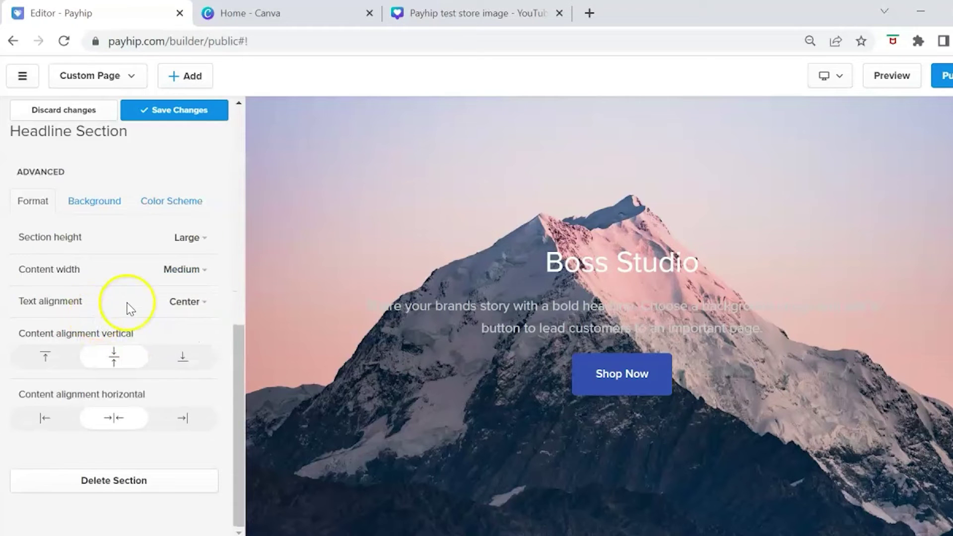
scroll(142, 303, "up", 2)
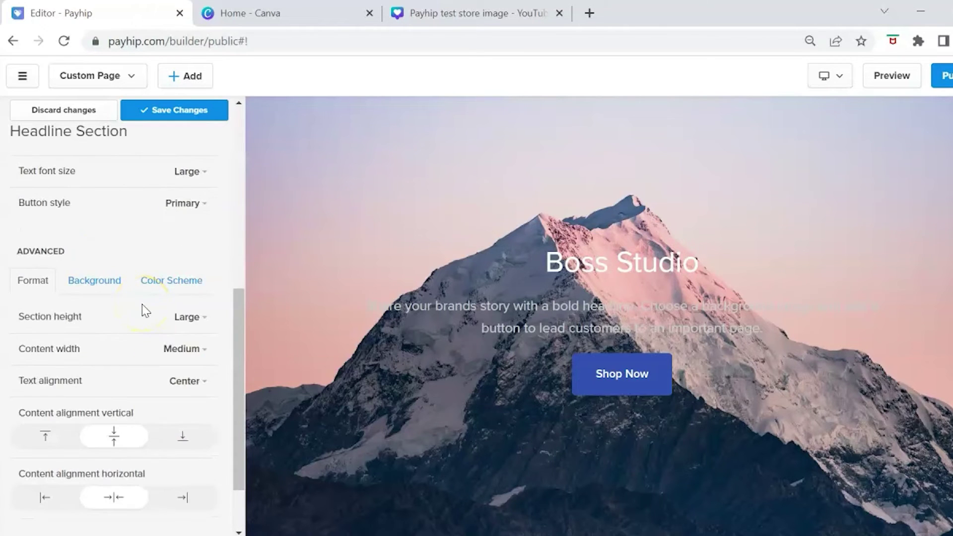
Start replacing the hero's mountain background image in its background settings.
left_click(100, 280)
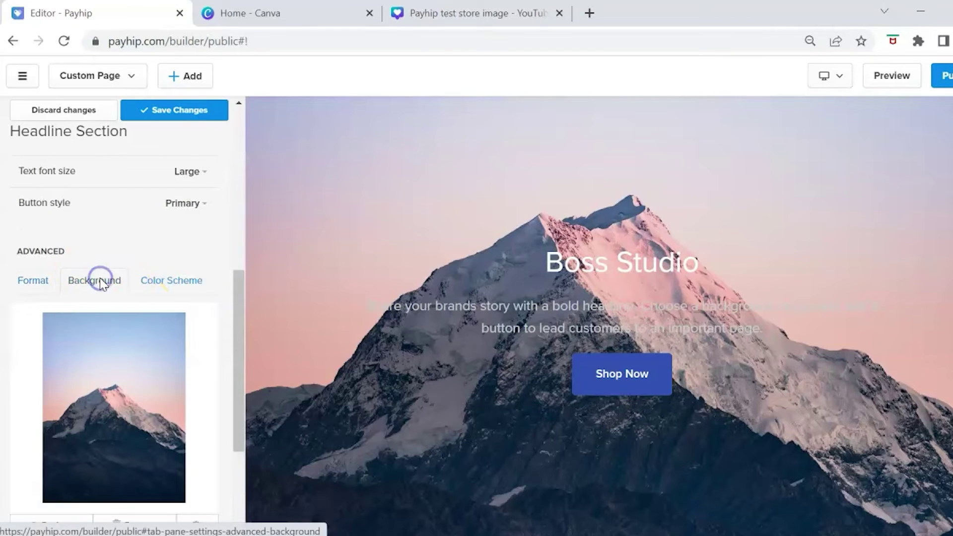
scroll(101, 283, "down", 2)
left_click(56, 447)
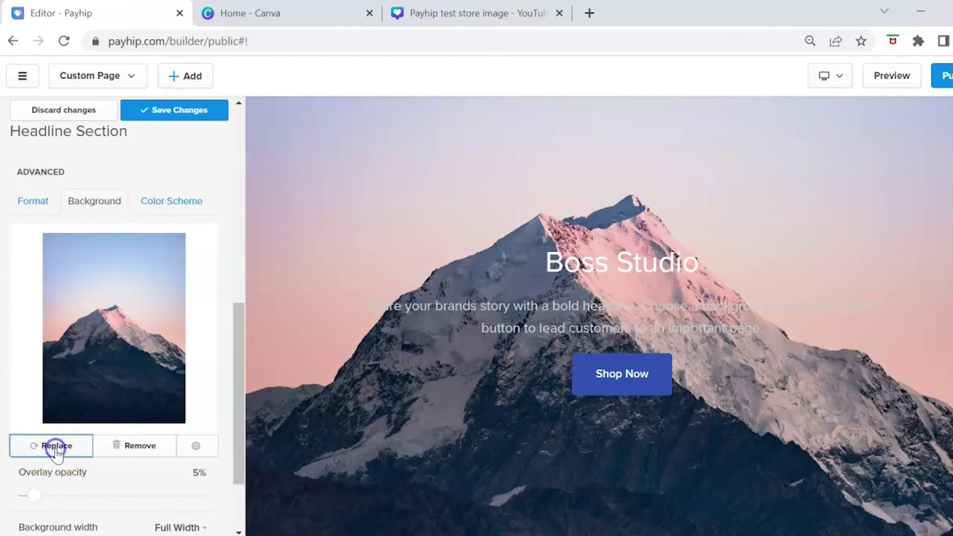
Upload the desk-and-keyboard store photo and use it as the hero background.
left_click(55, 169)
left_click(335, 156)
left_click(537, 355)
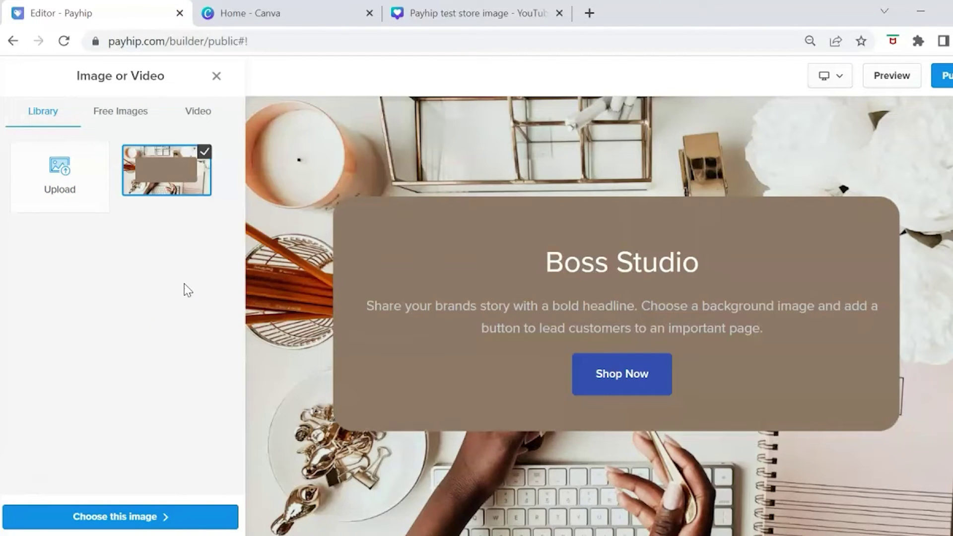
left_click(168, 518)
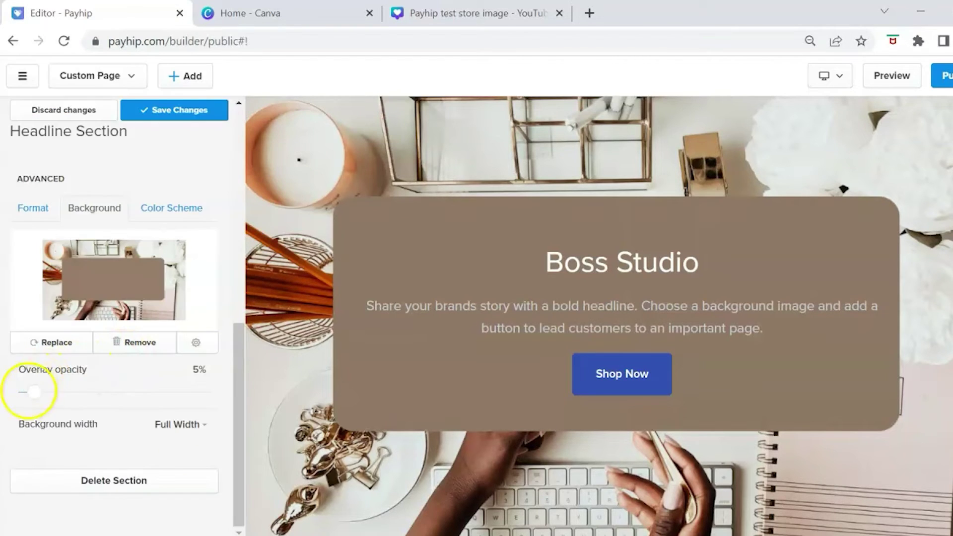
Set the hero background overlay opacity to 12% and save the section.
left_click_drag(33, 392, 150, 395)
left_click(106, 393)
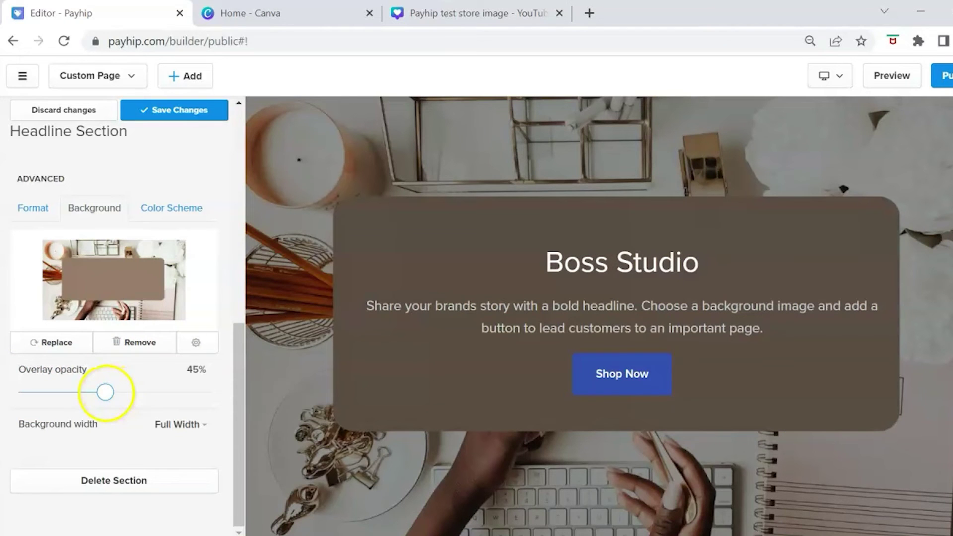
left_click_drag(72, 393, 47, 392)
scroll(121, 422, "up", 3)
scroll(134, 340, "down", 3)
scroll(132, 350, "up", 3)
scroll(131, 348, "up", 5)
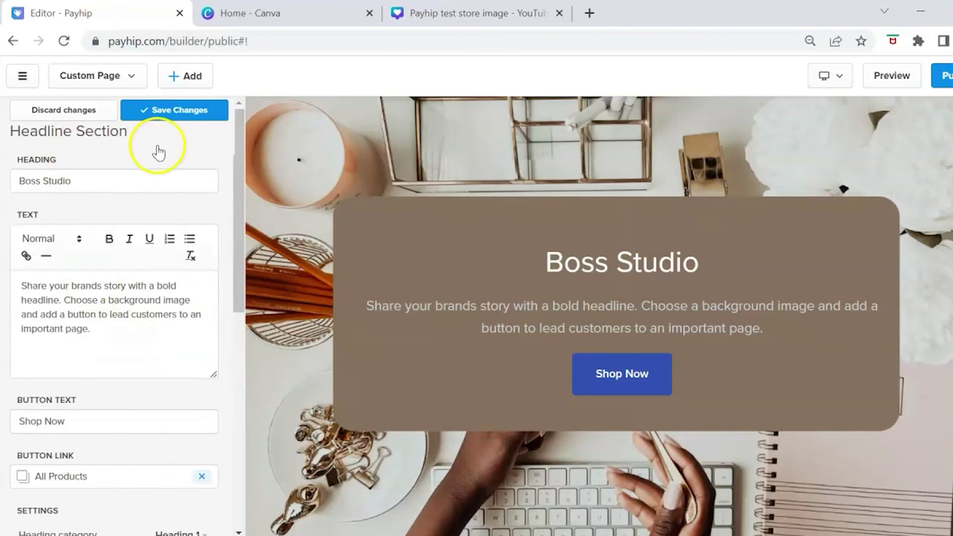
left_click(178, 112)
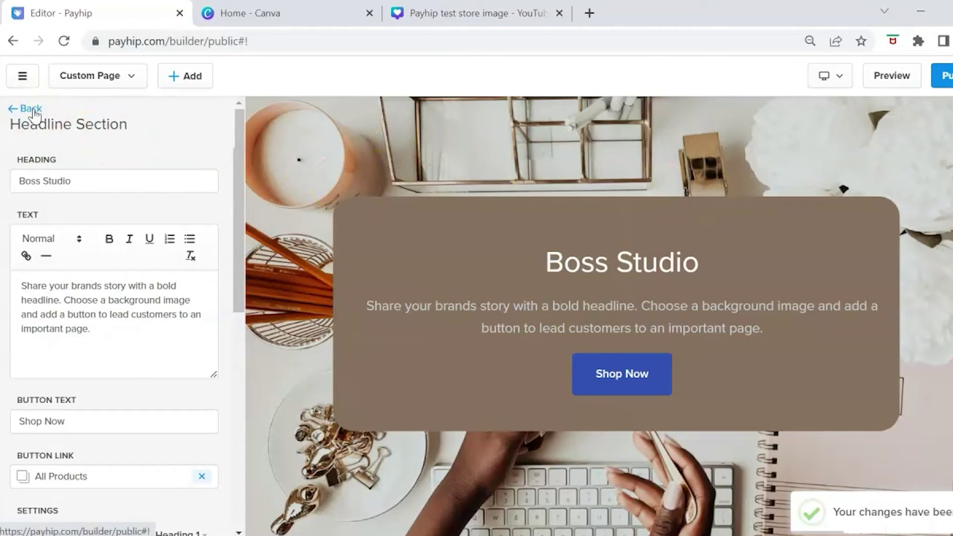
left_click(31, 109)
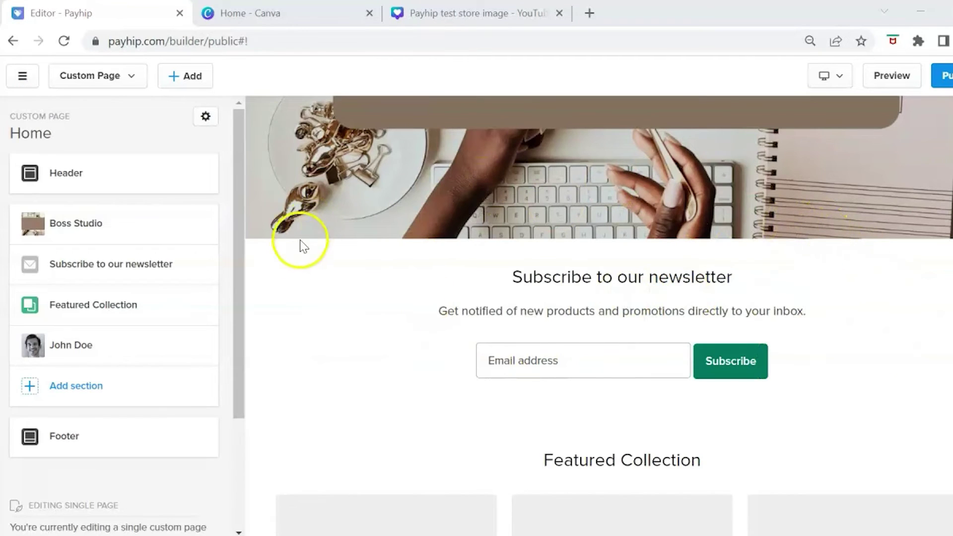
Review the newsletter heading, description and Subscribe button text, and save them unchanged.
left_click(101, 266)
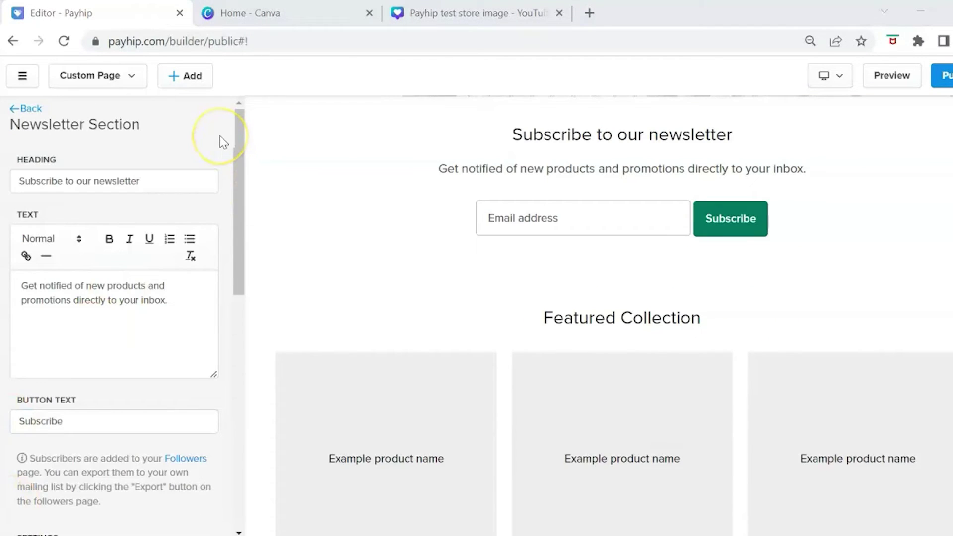
left_click(173, 182)
left_click(176, 299)
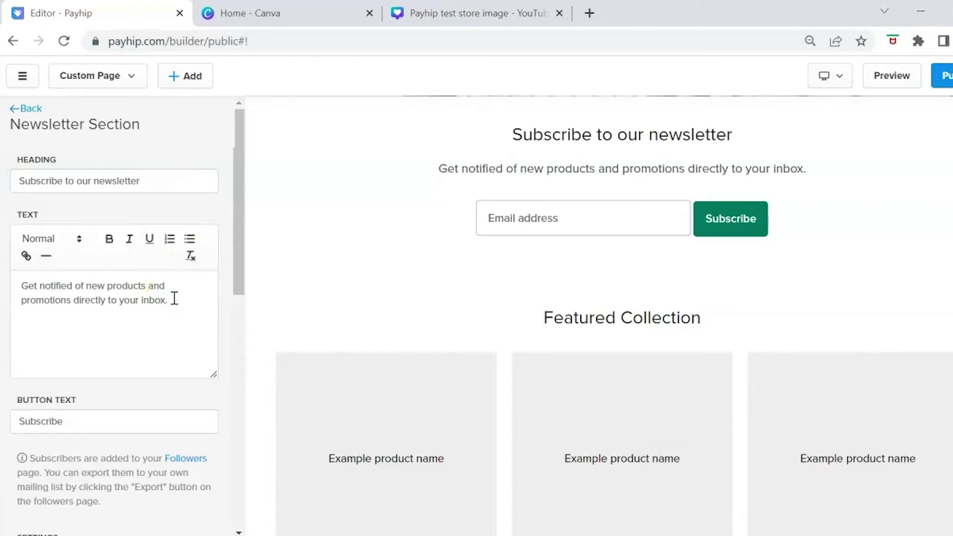
scroll(174, 299, "down", 2)
left_click(124, 343)
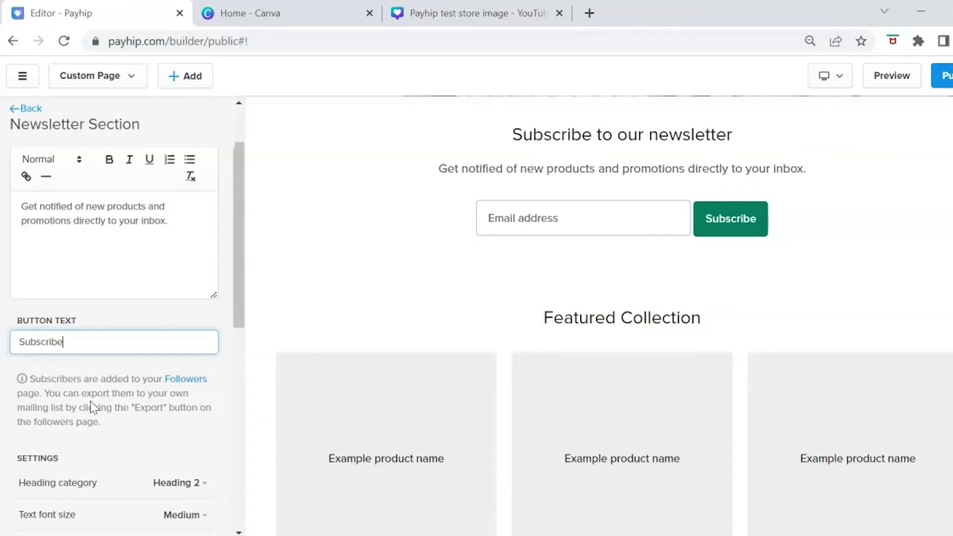
left_click(97, 407)
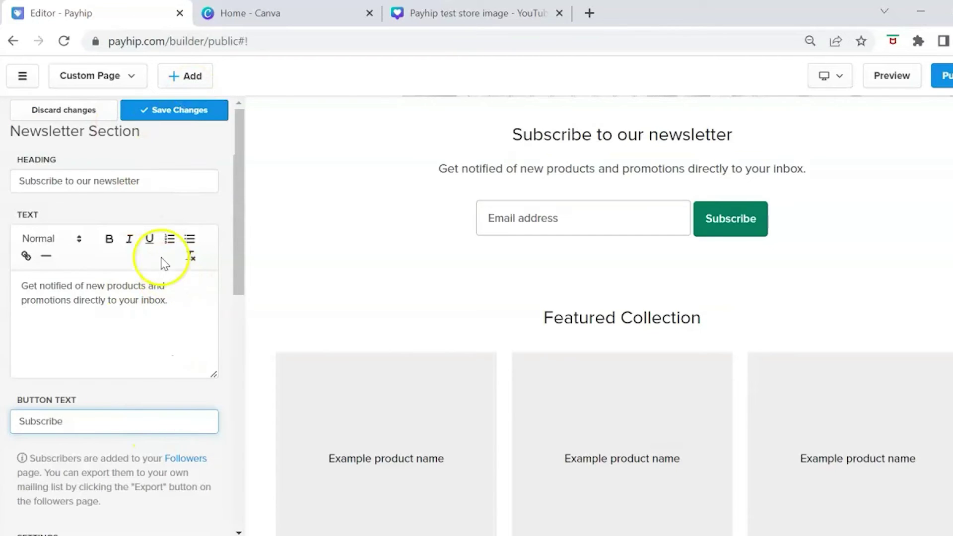
left_click(183, 113)
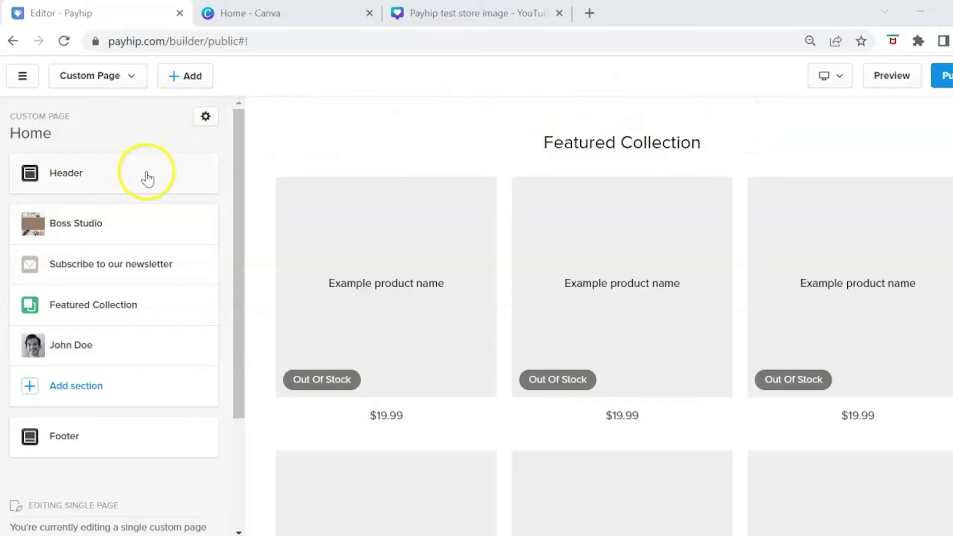
mouse_move(99, 311)
left_click(98, 306)
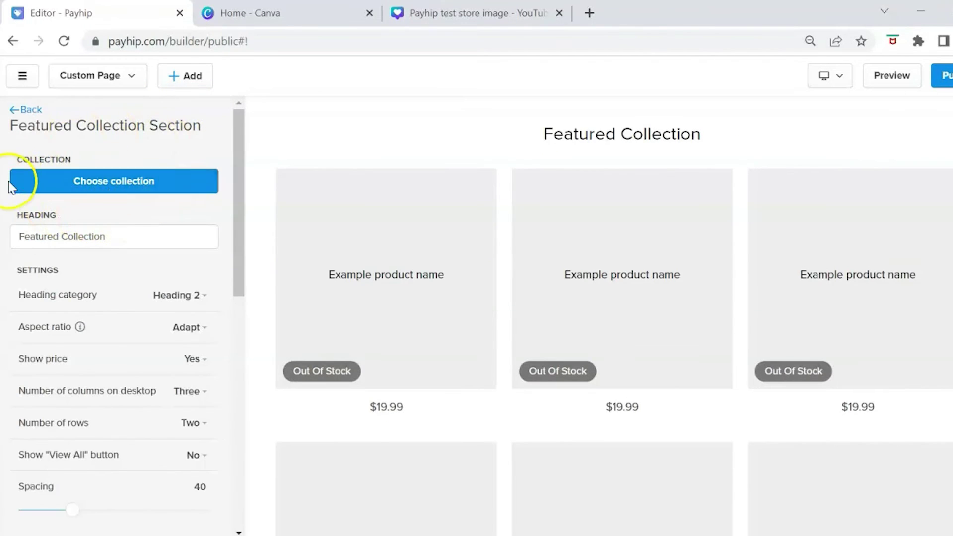
Choose All Products as the collection shown in the Featured Collection section.
left_click(136, 185)
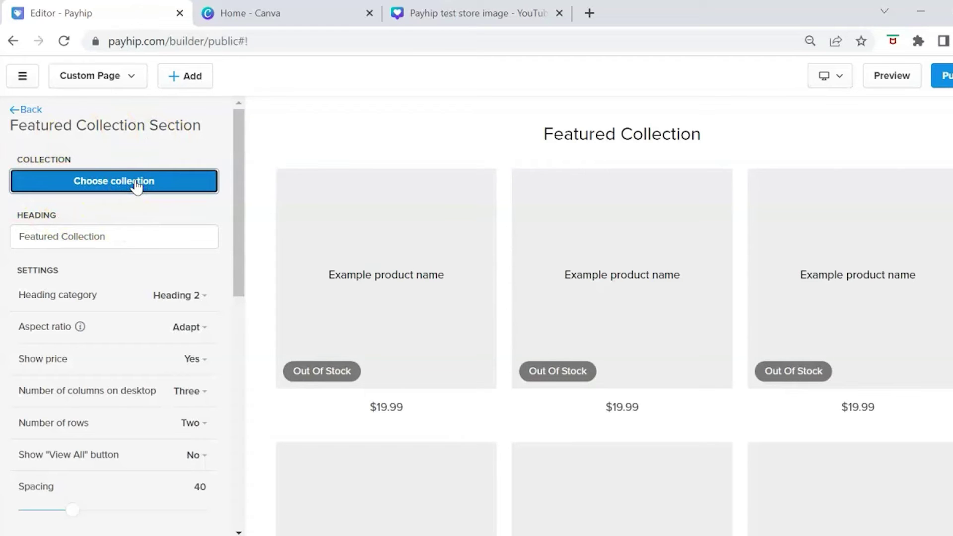
left_click(123, 227)
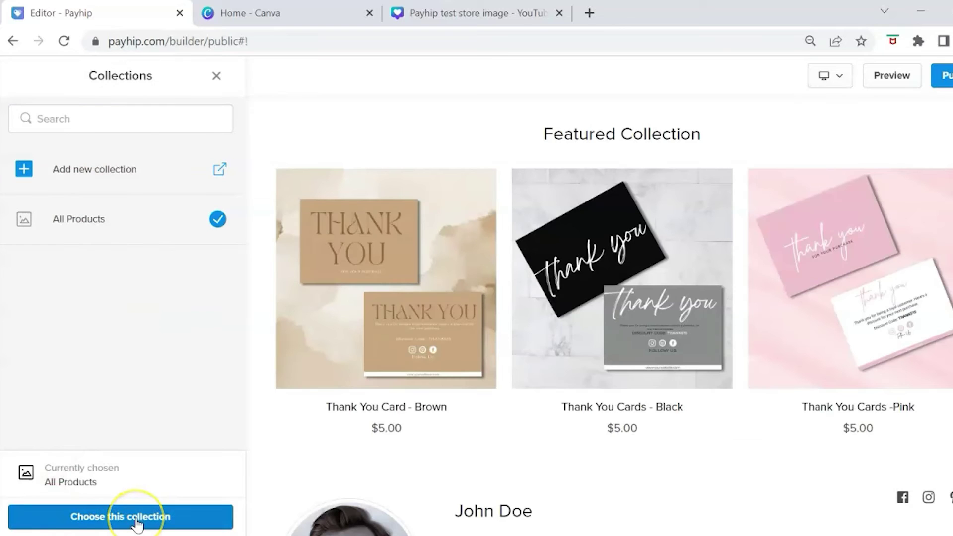
left_click(136, 521)
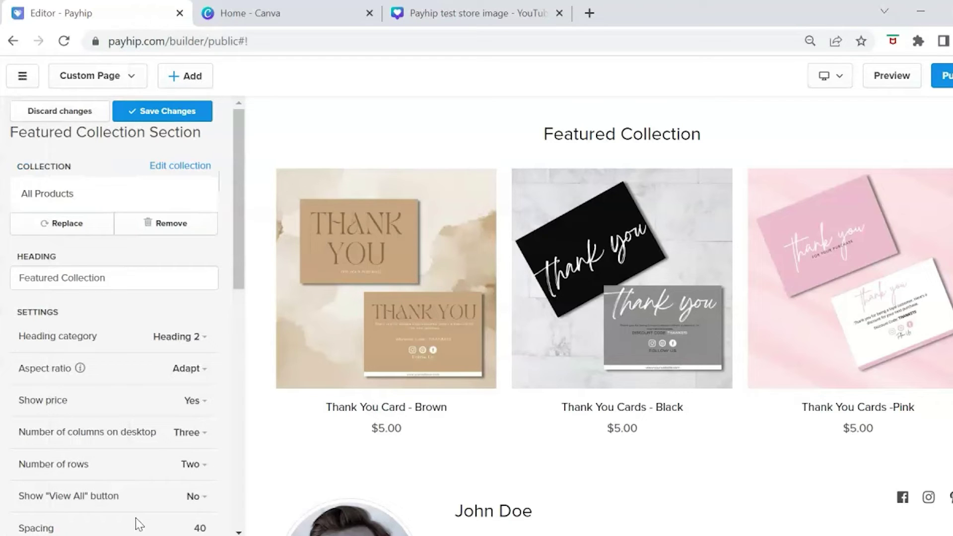
left_click(139, 503)
Rename the Featured Collection heading to 'Thank You Cards', leave View All at No, and save.
left_click(140, 277)
left_click_drag(140, 277, 19, 278)
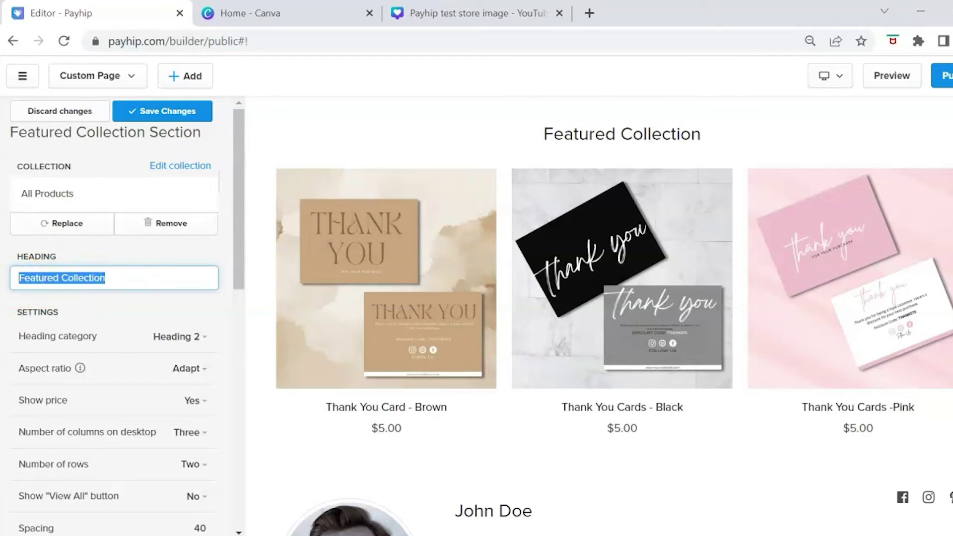
type("Thank U")
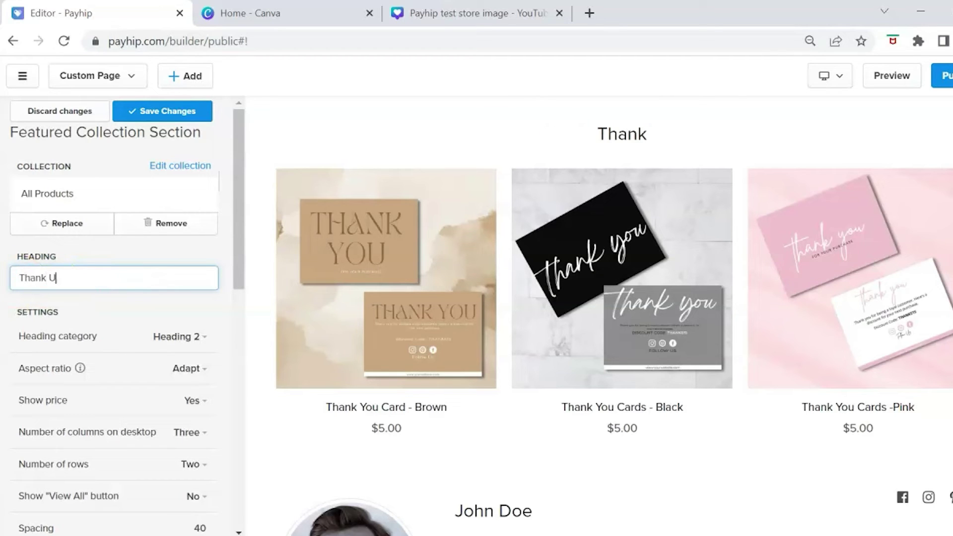
key("BackSpace")
type("You Cards")
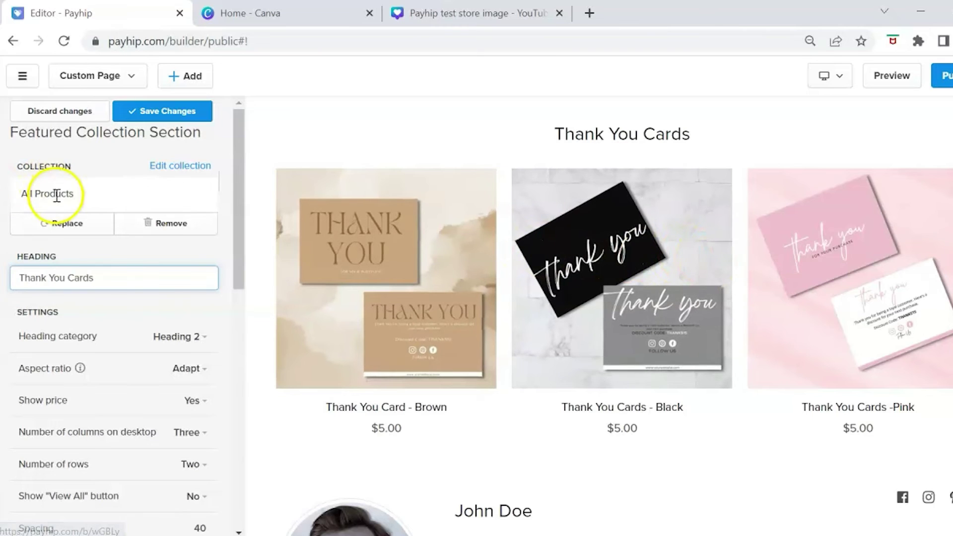
scroll(117, 213, "down", 2)
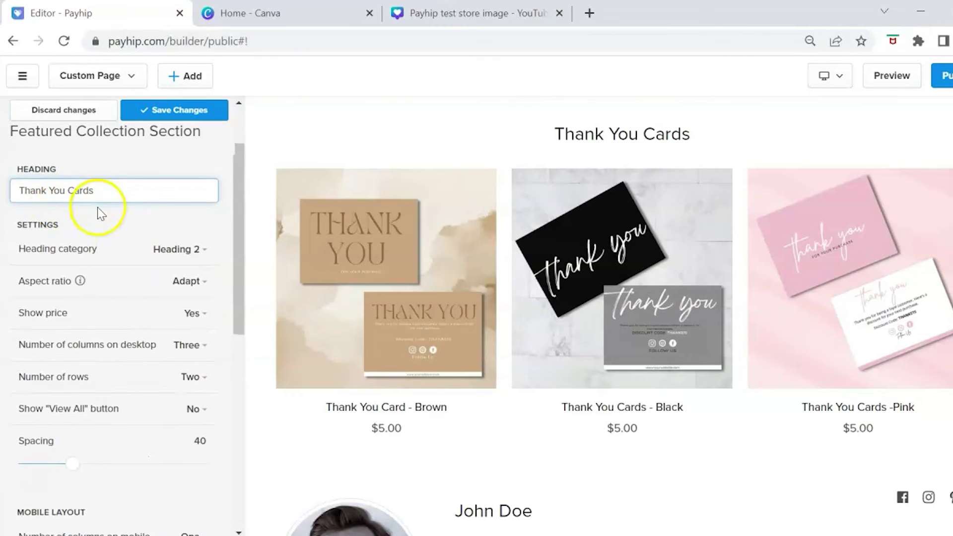
scroll(104, 204, "down", 2)
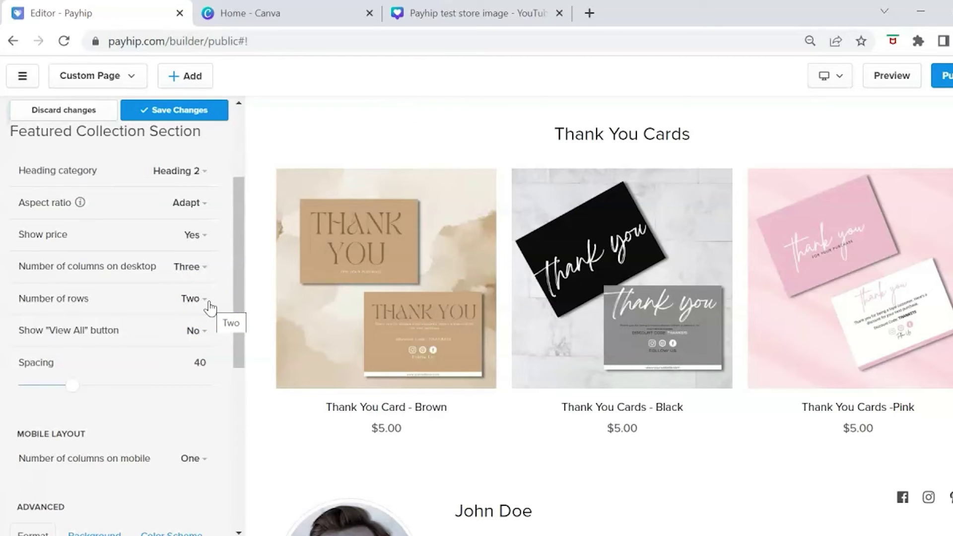
left_click(207, 336)
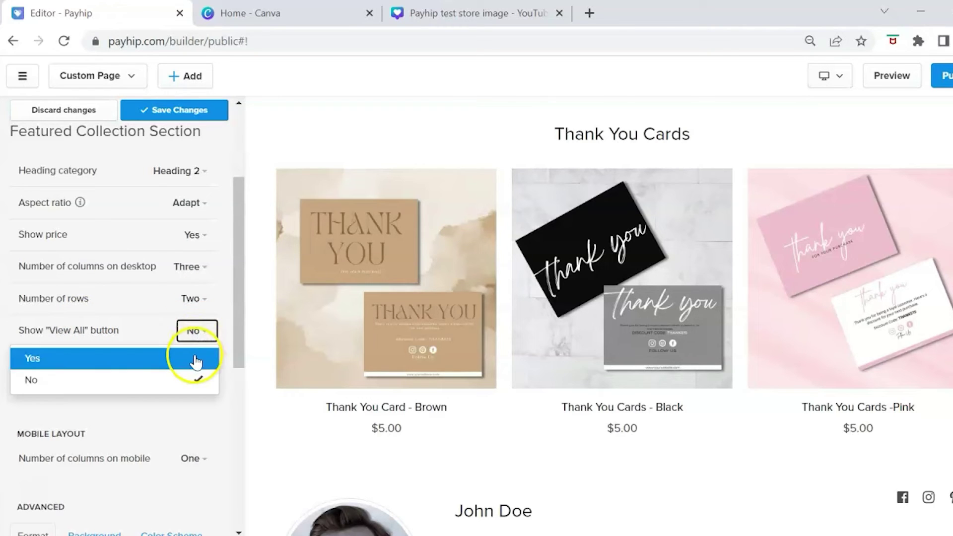
left_click(222, 317)
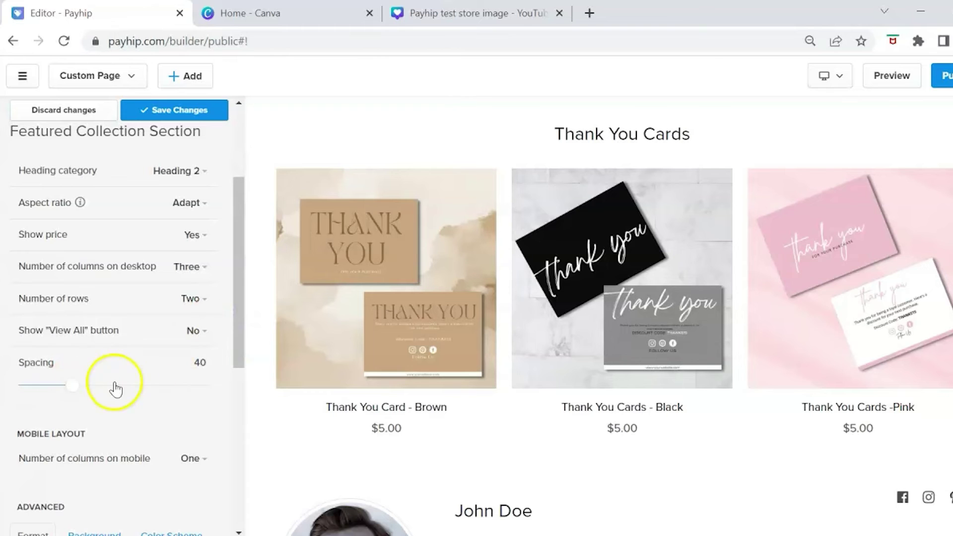
scroll(169, 392, "down", 3)
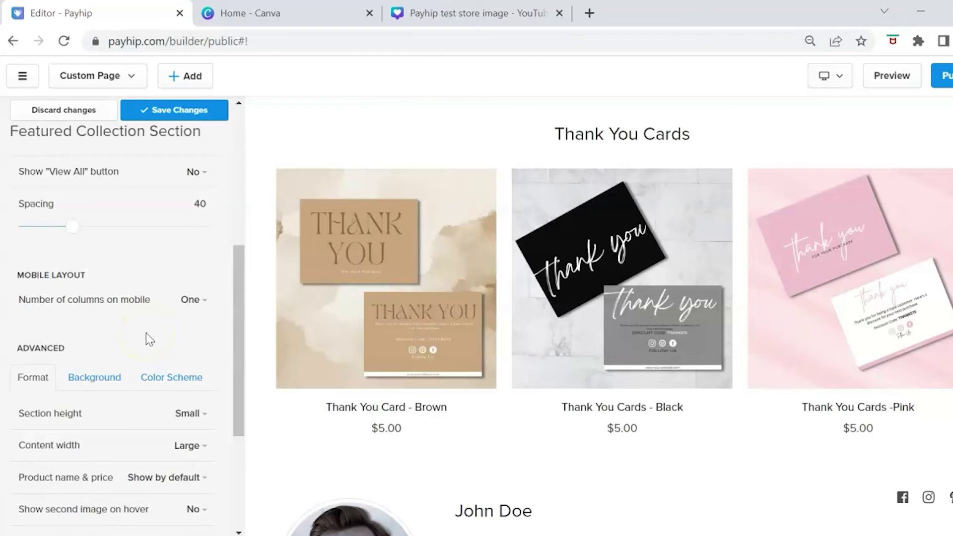
scroll(146, 334, "down", 3)
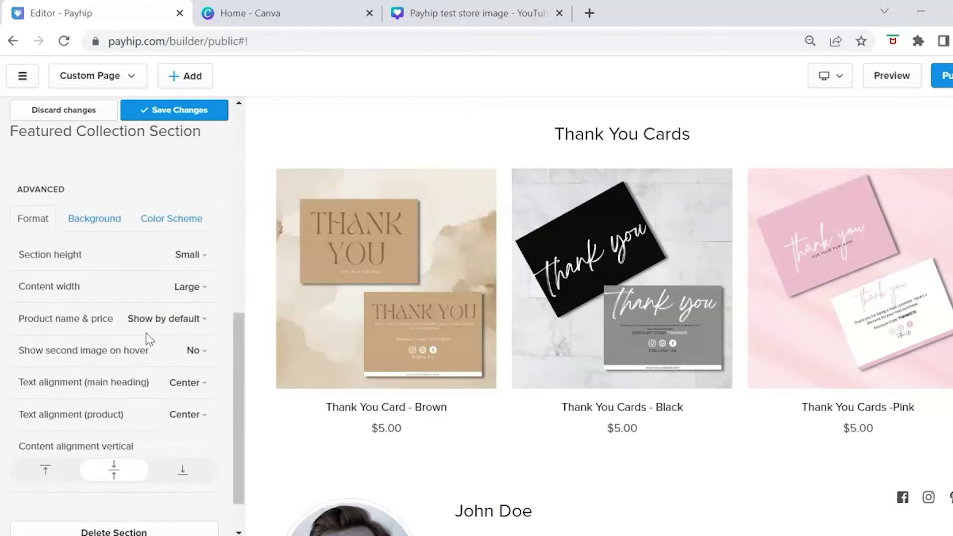
scroll(154, 325, "up", 1)
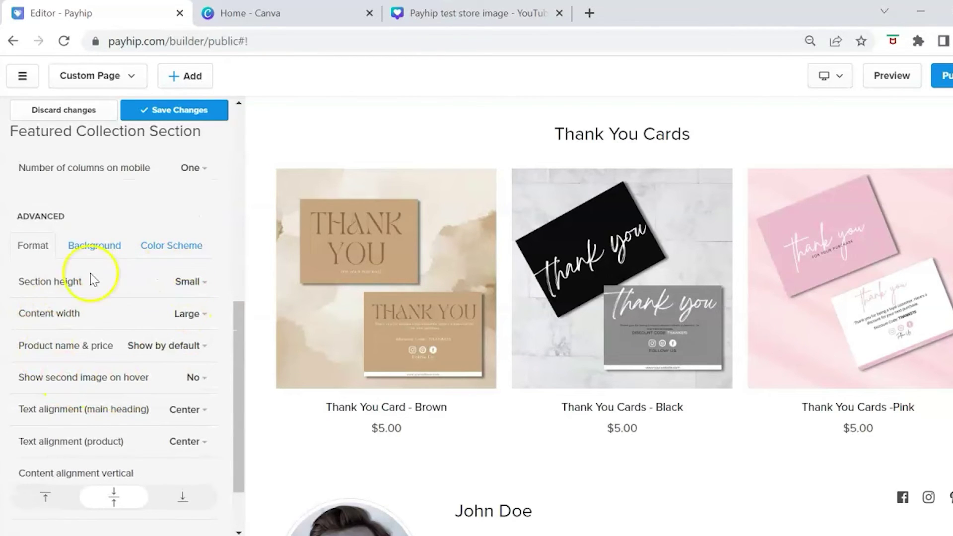
scroll(118, 417, "up", 2)
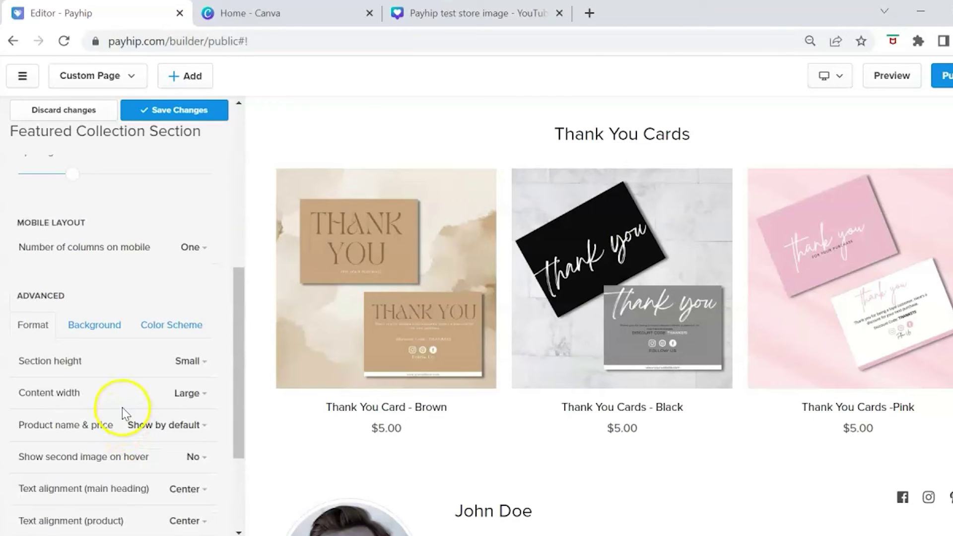
scroll(197, 378, "down", 2)
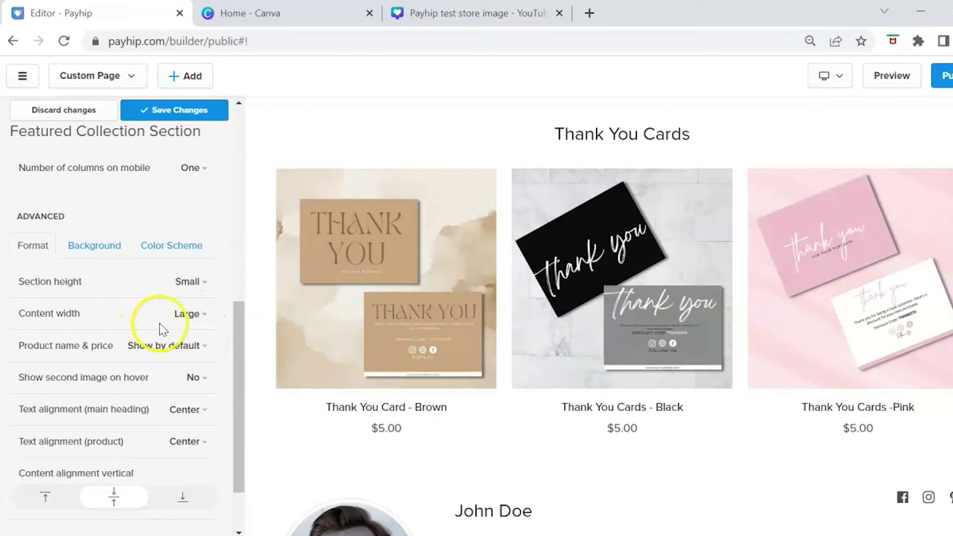
scroll(180, 341, "up", 4)
scroll(167, 354, "up", 7)
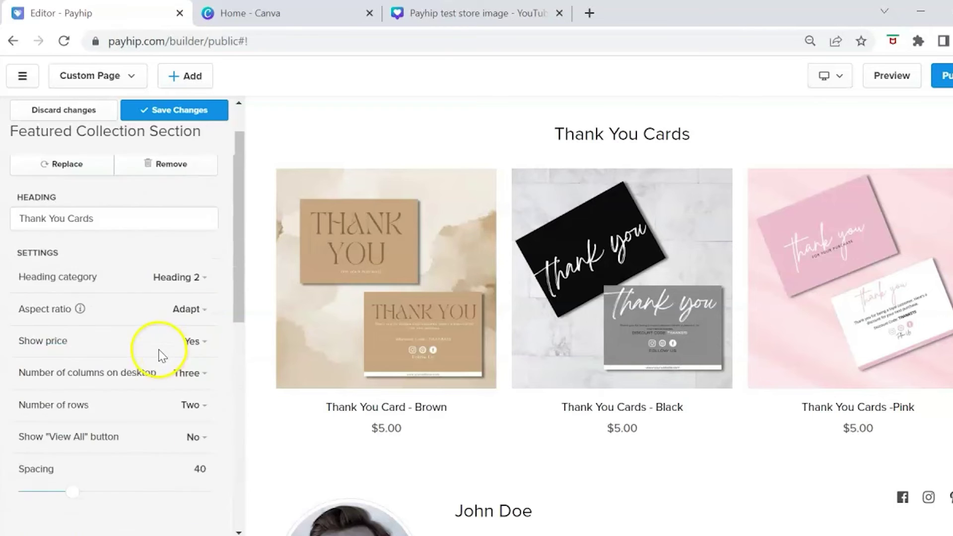
left_click(186, 112)
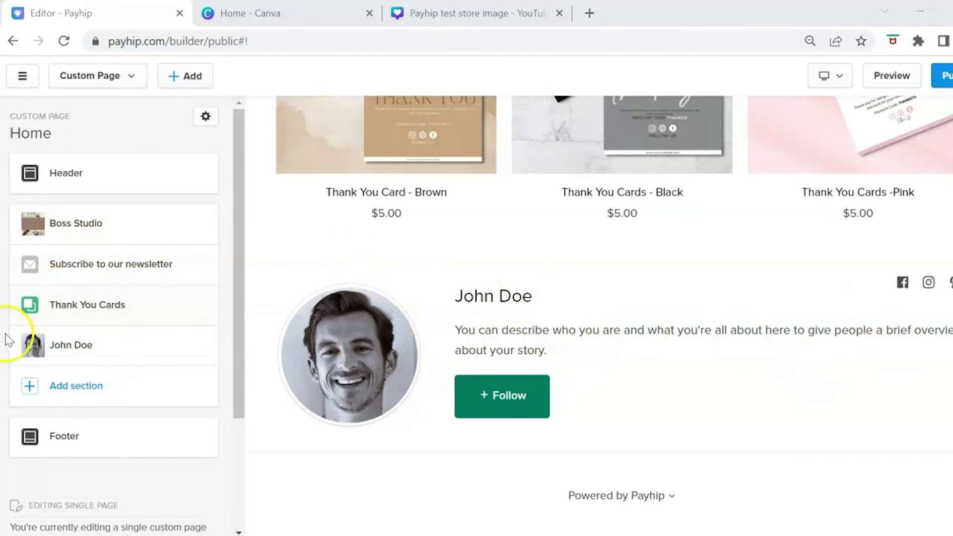
Replace the About Me profile photo with a newly uploaded picture.
left_click(81, 349)
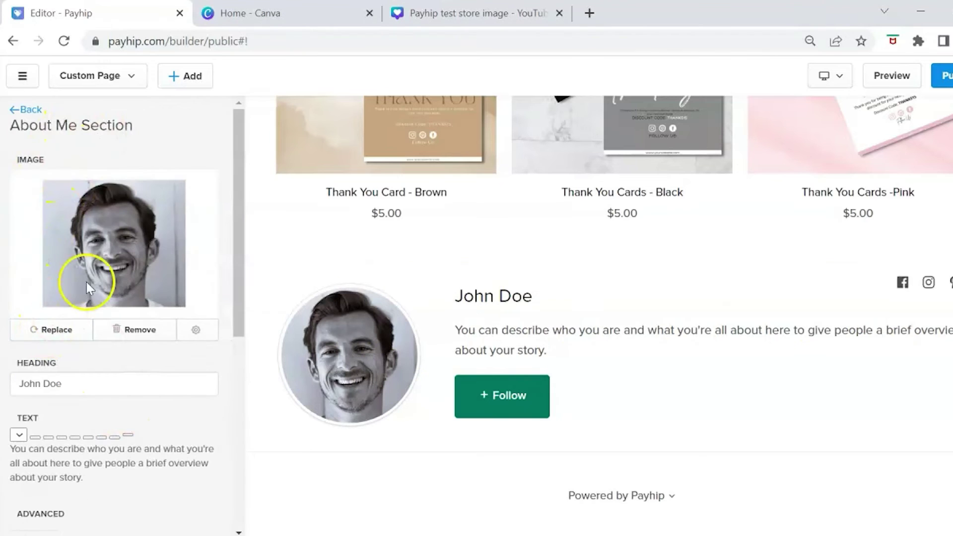
left_click(52, 330)
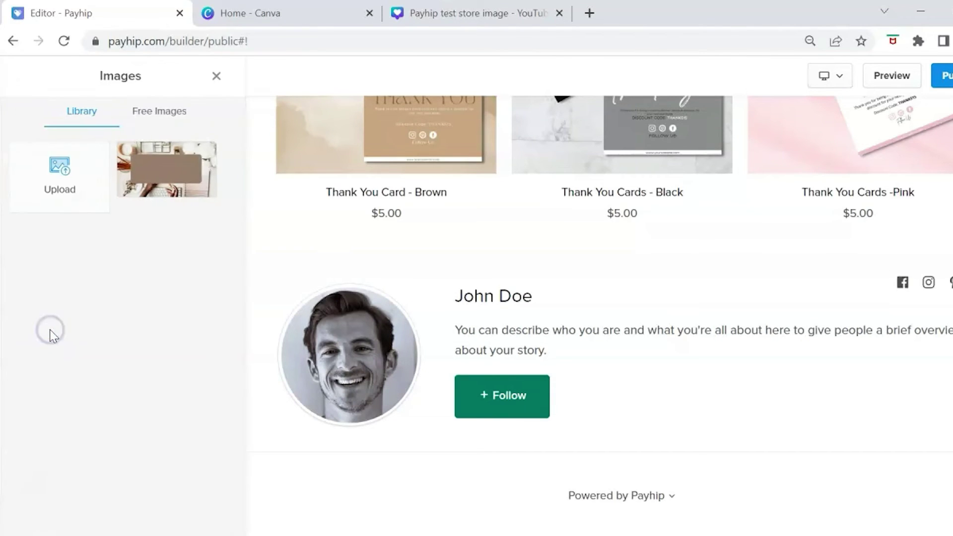
left_click(70, 172)
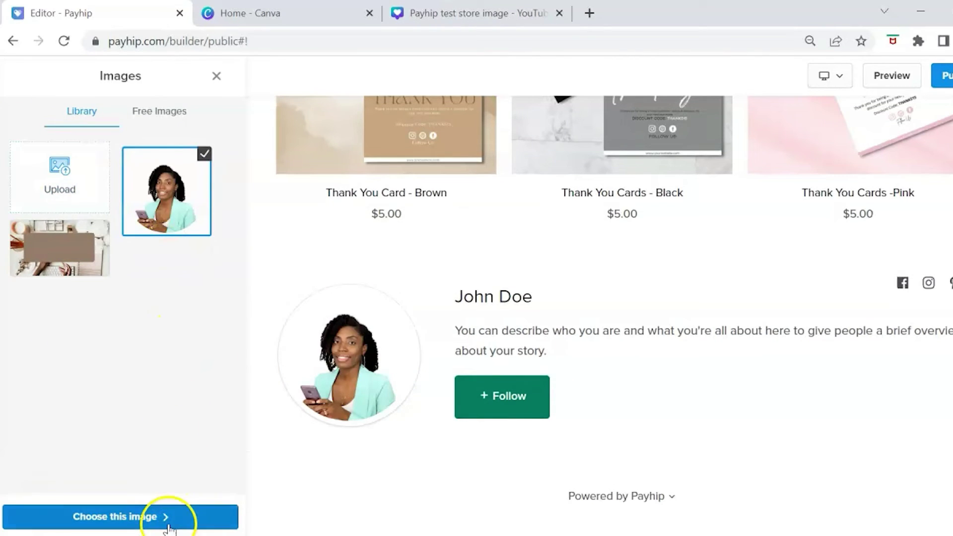
left_click(168, 518)
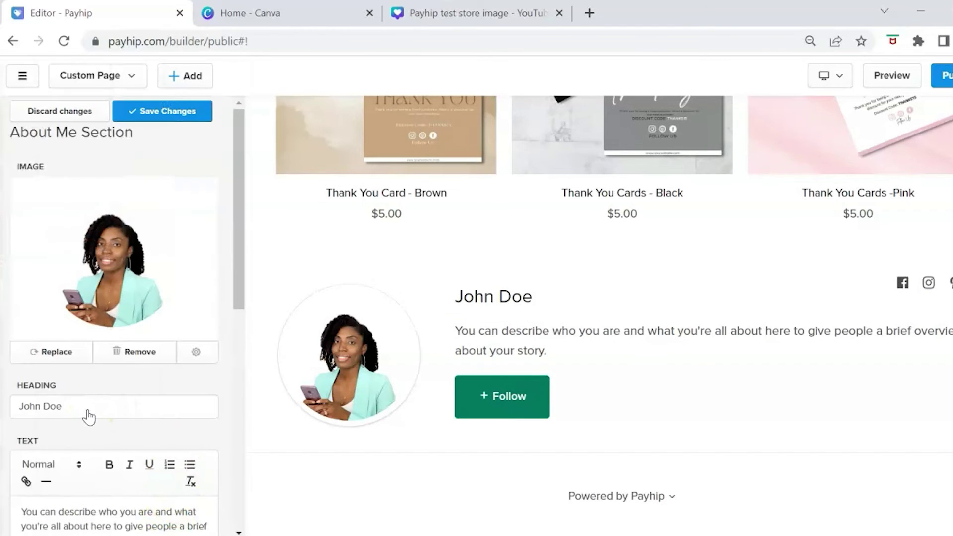
Change the About Me heading to the store owner's name.
triple_click(80, 411)
type("Tisha Marie")
scroll(111, 417, "down", 3)
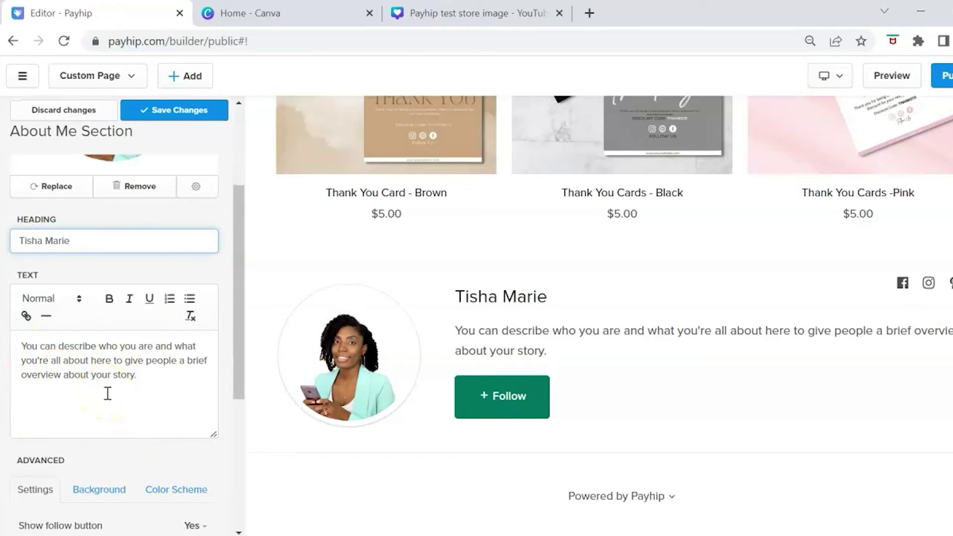
left_click(121, 383)
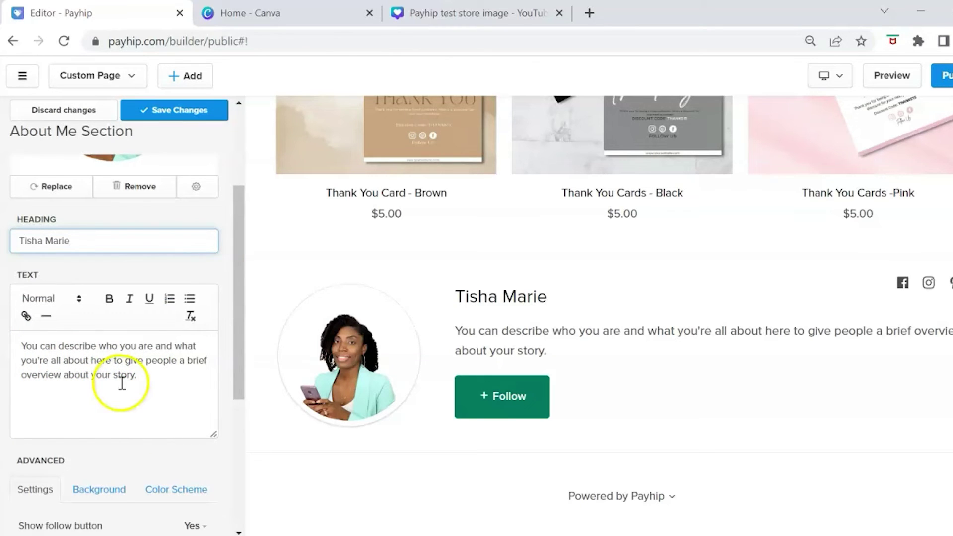
scroll(121, 385, "down", 5)
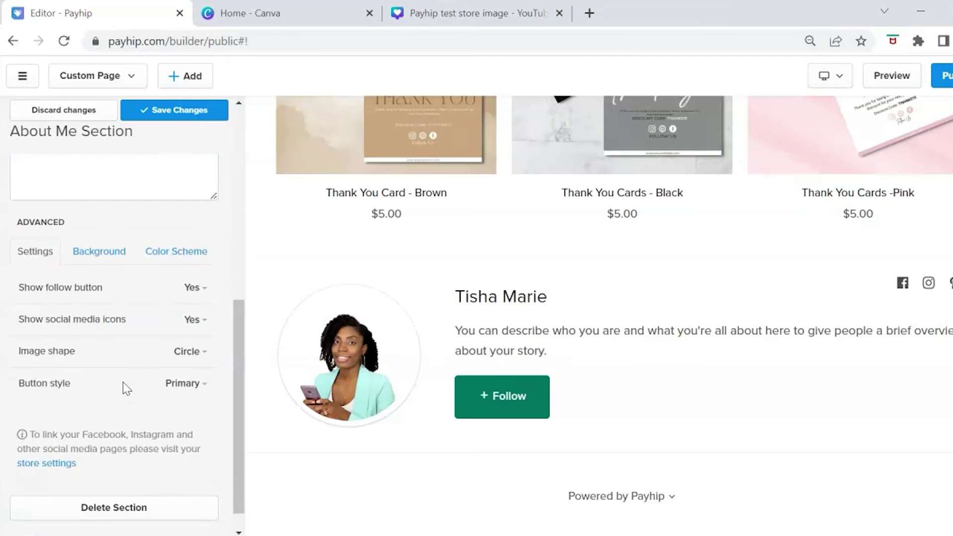
Hide the Follow button and social media icons in the About Me section.
left_click(92, 310)
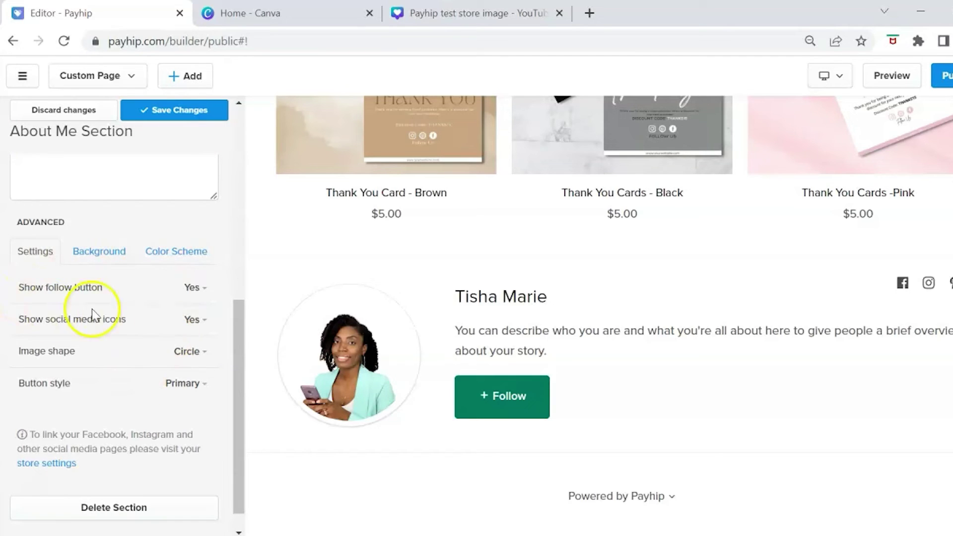
left_click(205, 292)
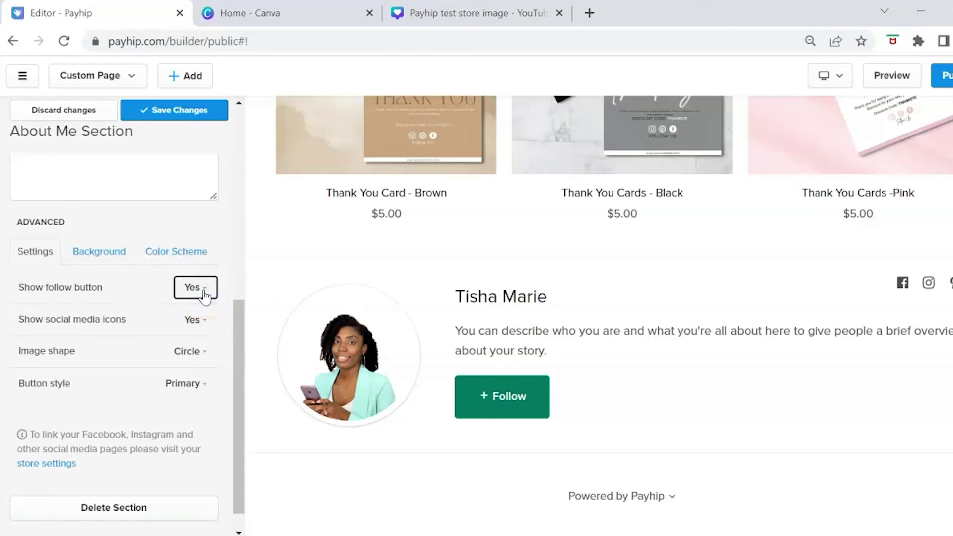
left_click(205, 292)
left_click(156, 339)
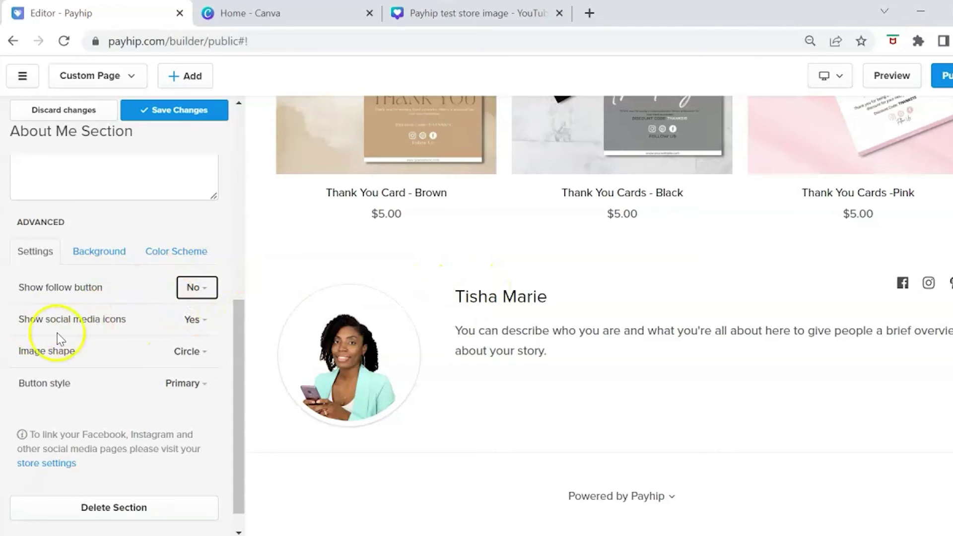
left_click(201, 320)
left_click(169, 364)
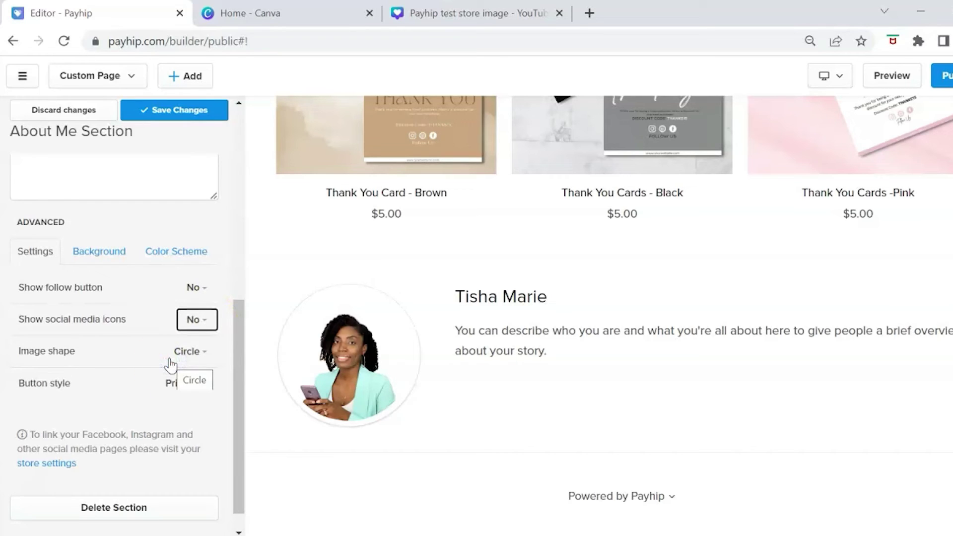
Try a square profile photo, revert to Circle, and save the About Me section.
left_click(205, 352)
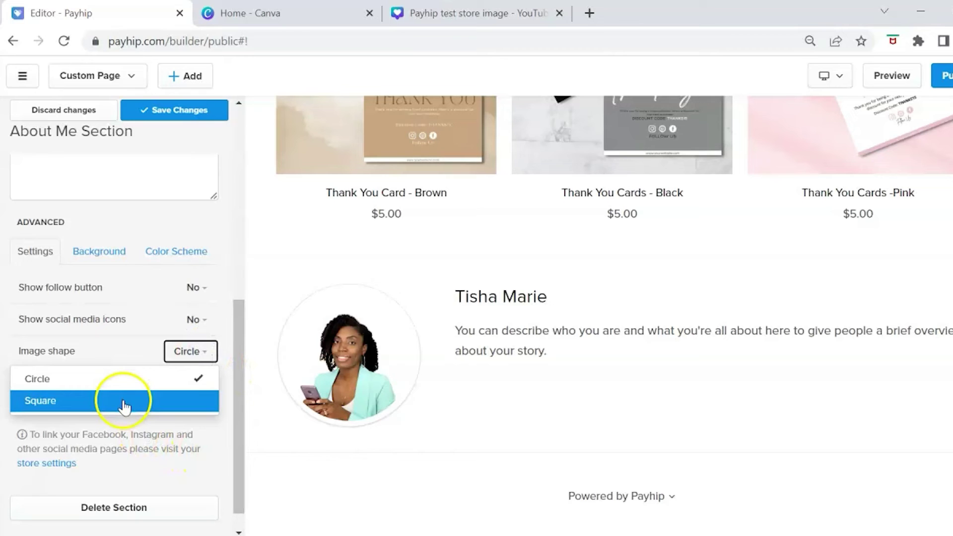
left_click(124, 403)
left_click(202, 350)
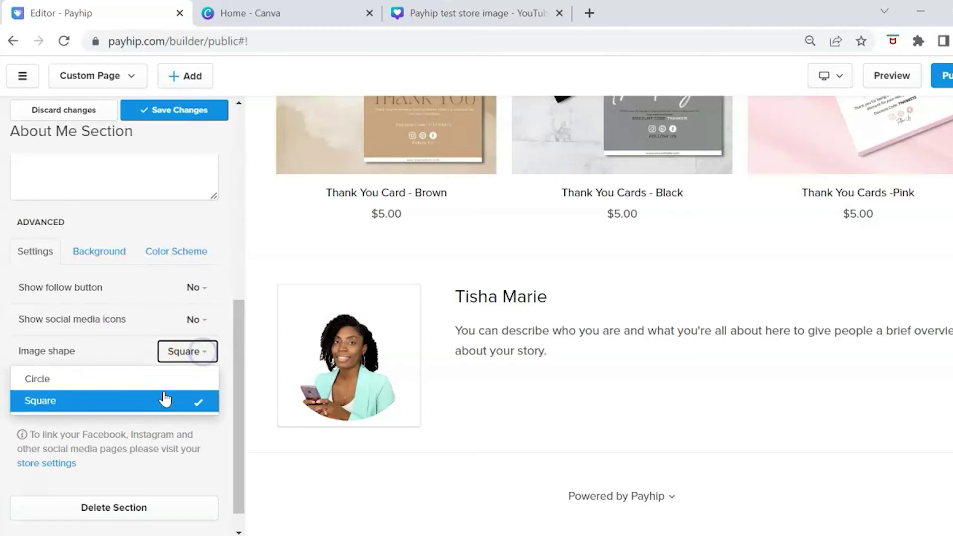
left_click(165, 385)
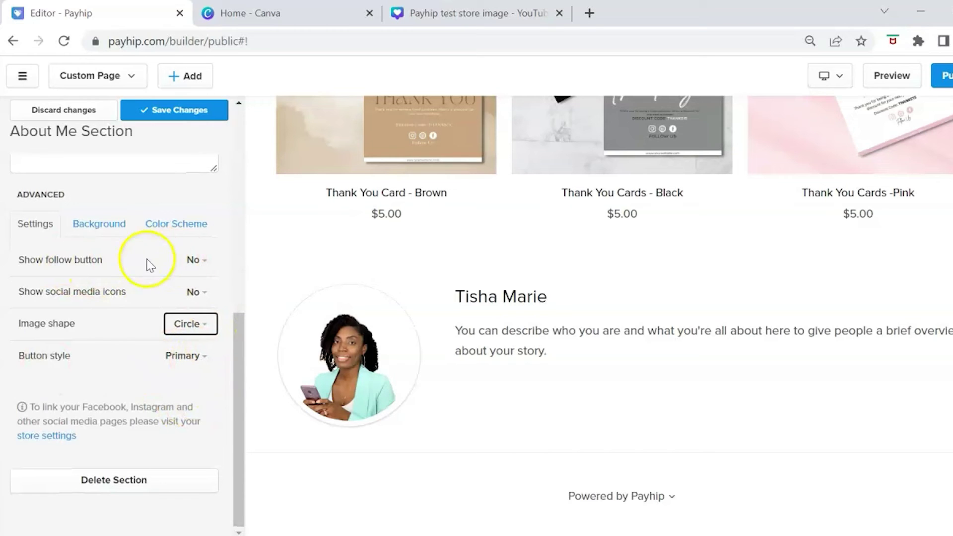
scroll(179, 429, "up", 7)
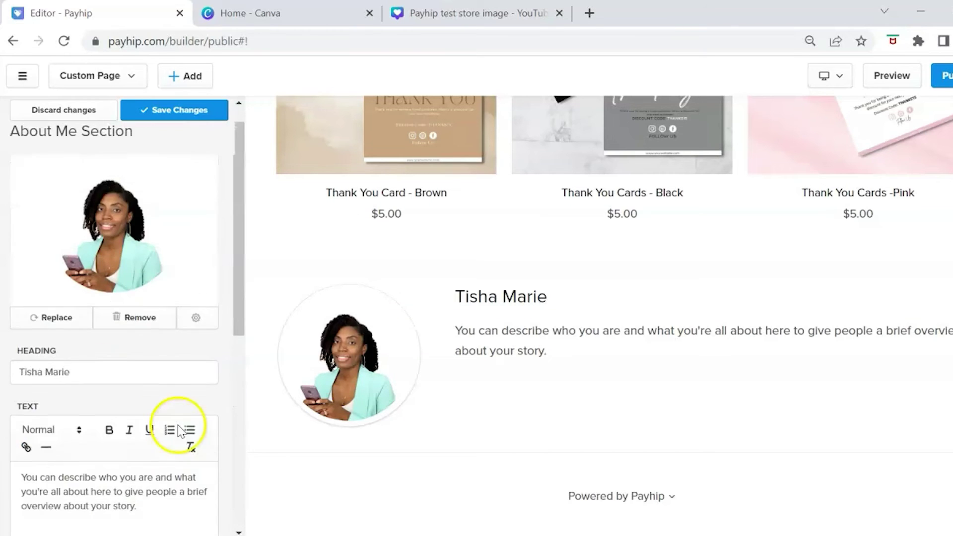
scroll(179, 430, "up", 1)
left_click(178, 111)
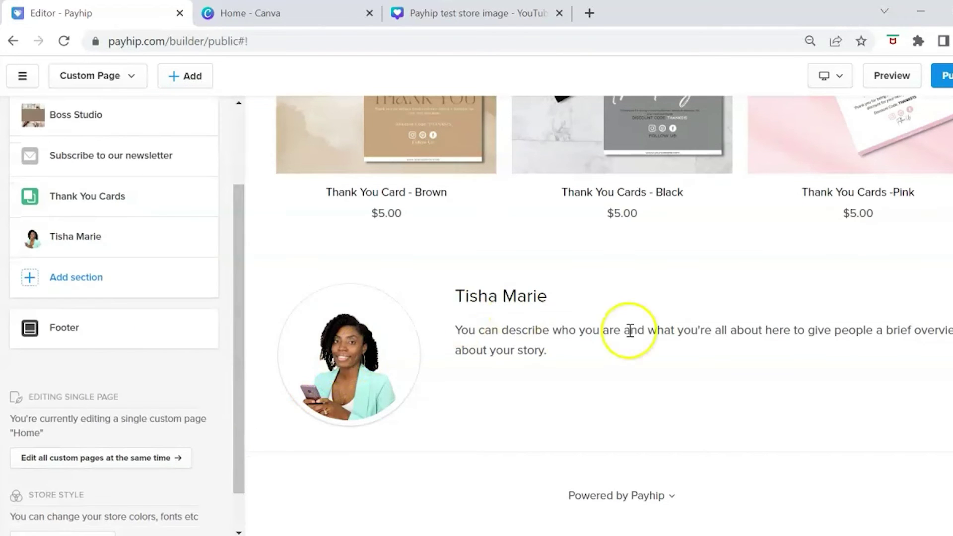
left_click(81, 333)
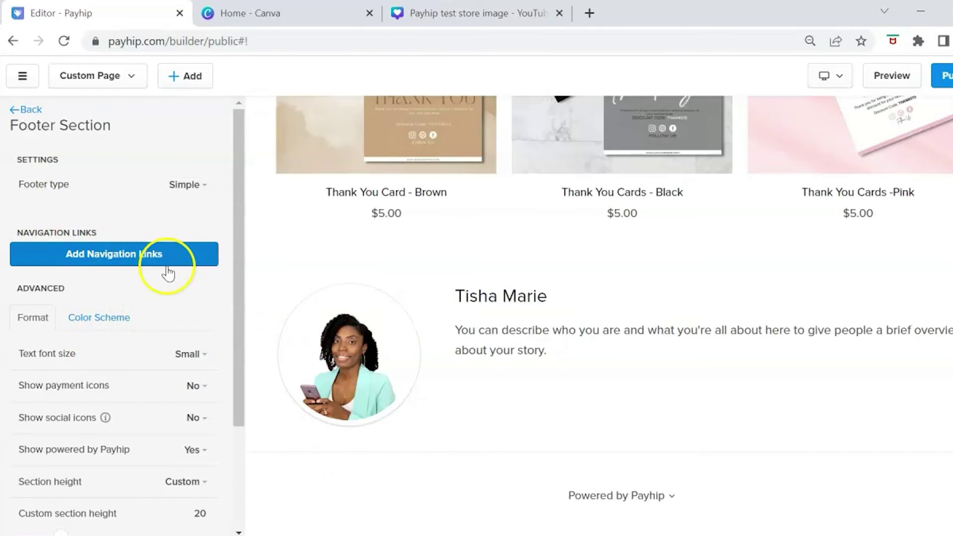
Show payment and social icons in the footer, hide the Powered by Payhip credit, and save.
scroll(154, 282, "down", 2)
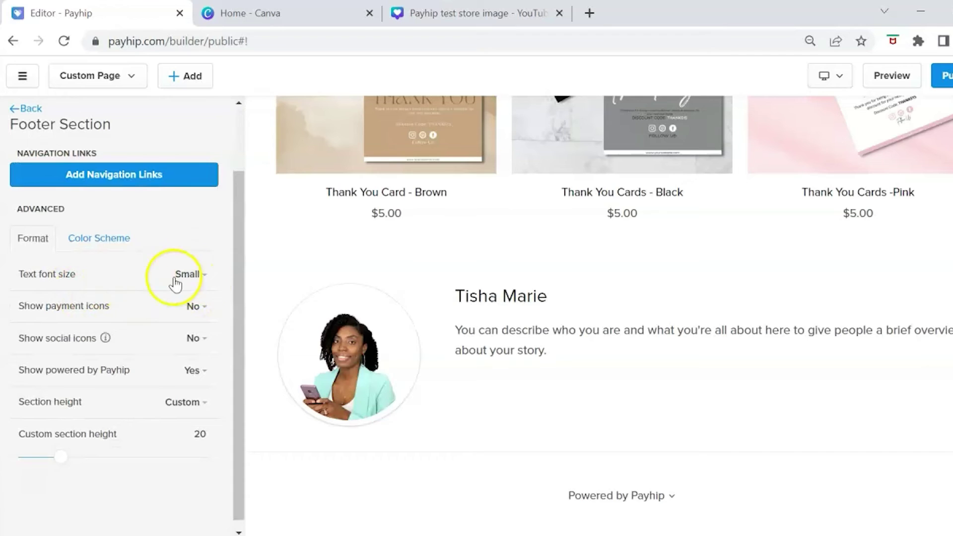
left_click(196, 306)
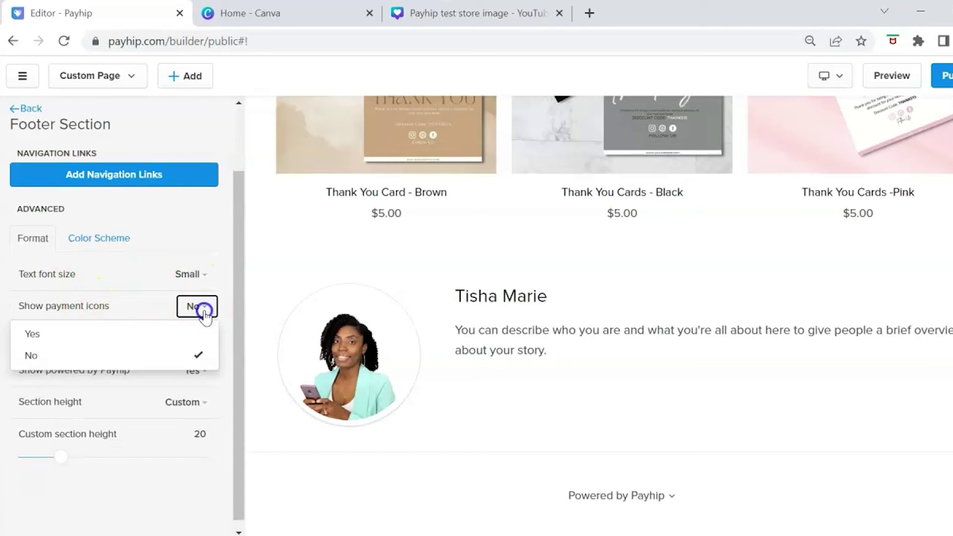
left_click(191, 332)
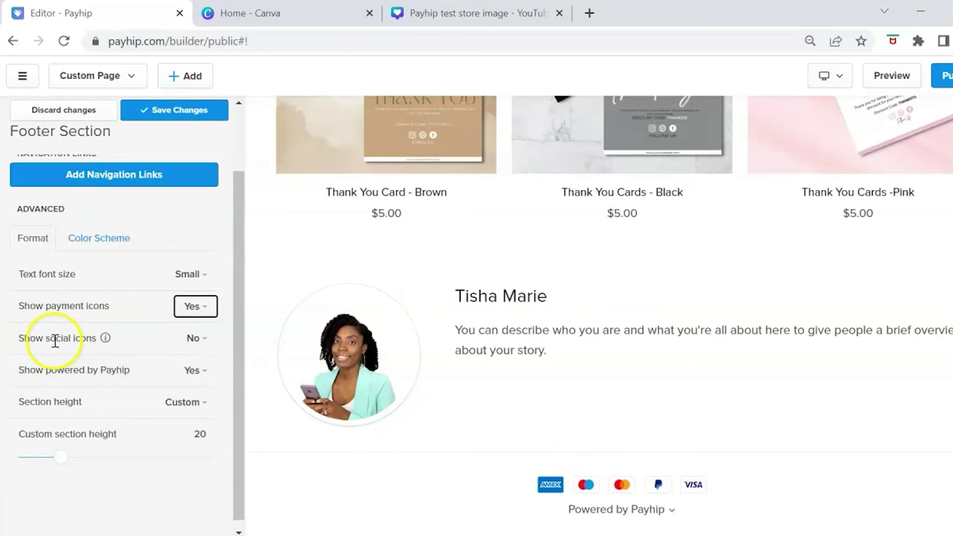
left_click(196, 340)
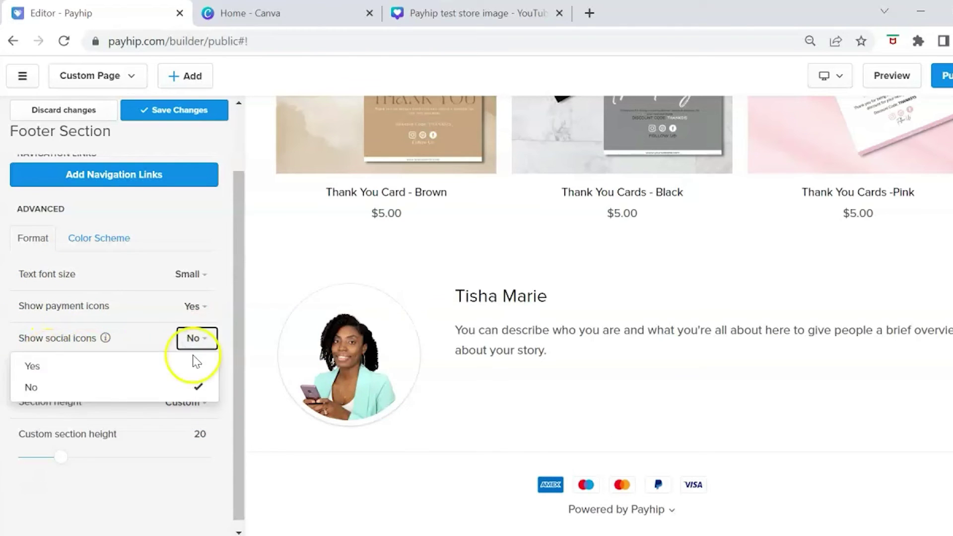
left_click(193, 365)
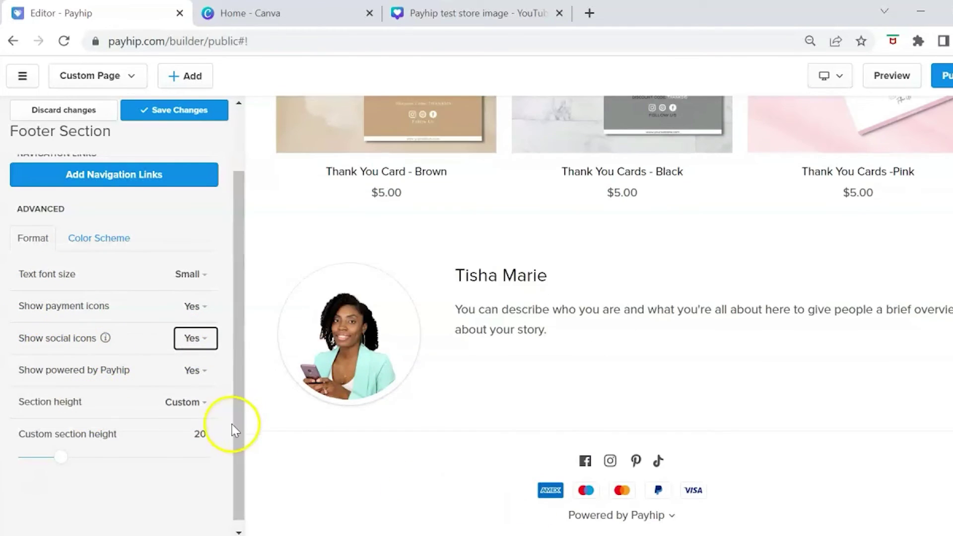
left_click(196, 372)
left_click(194, 418)
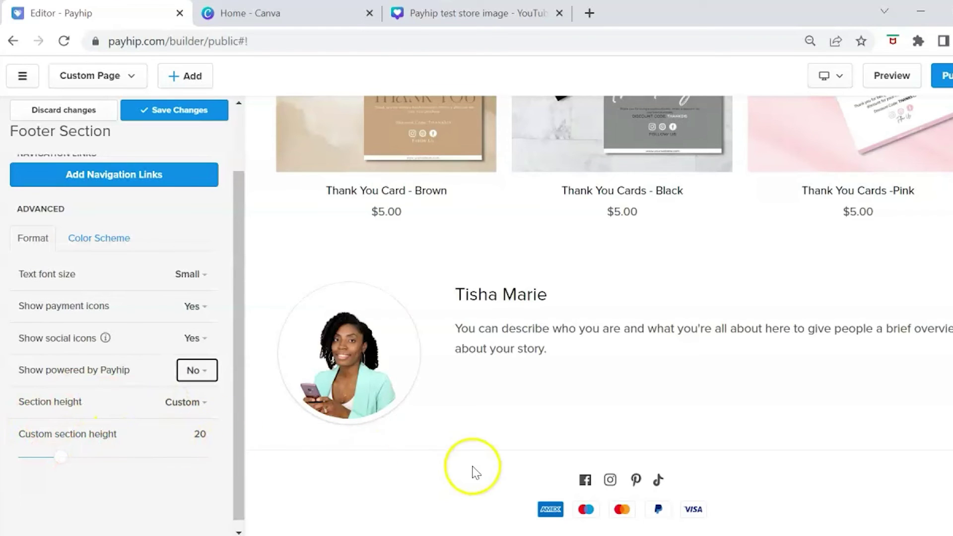
scroll(230, 293, "up", 2)
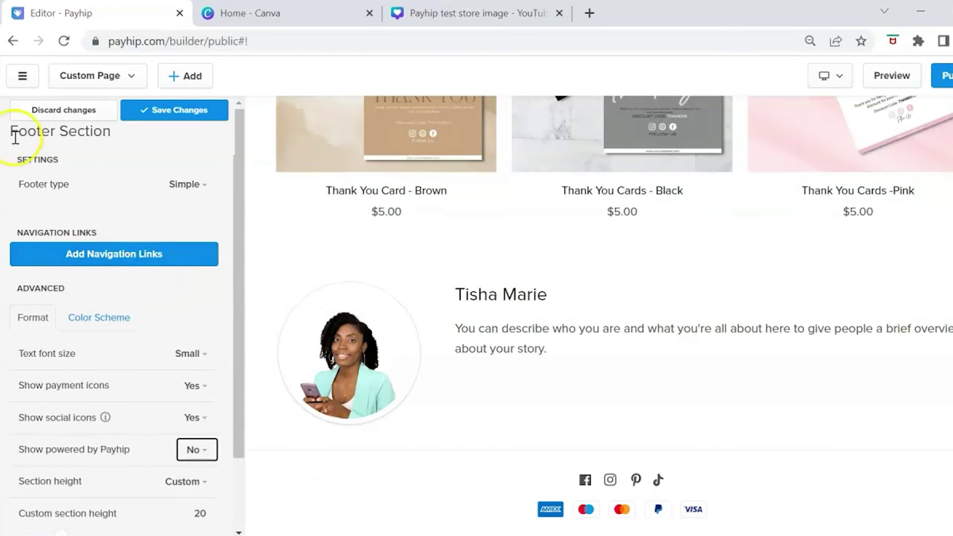
left_click(185, 113)
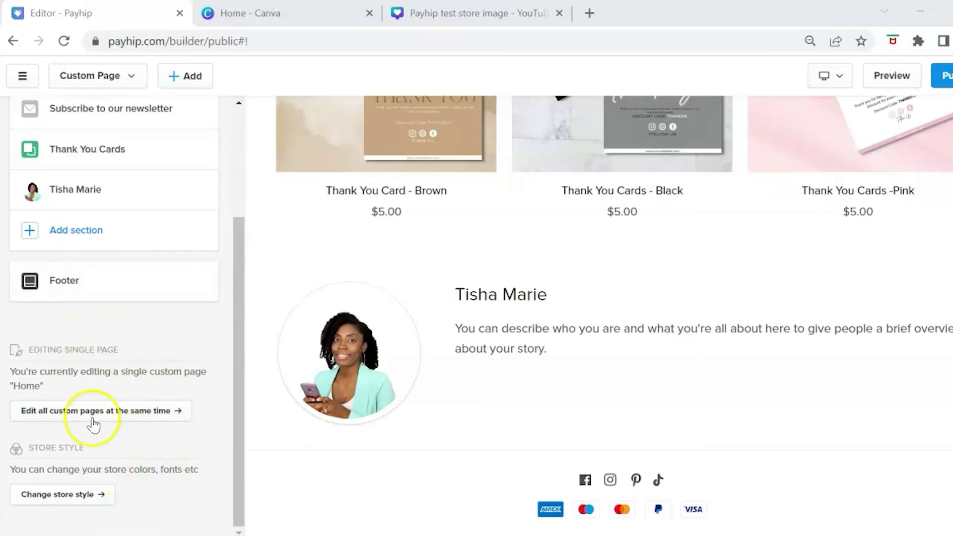
Go to the store style's Colors settings, keeping White as the default color scheme.
left_click(99, 504)
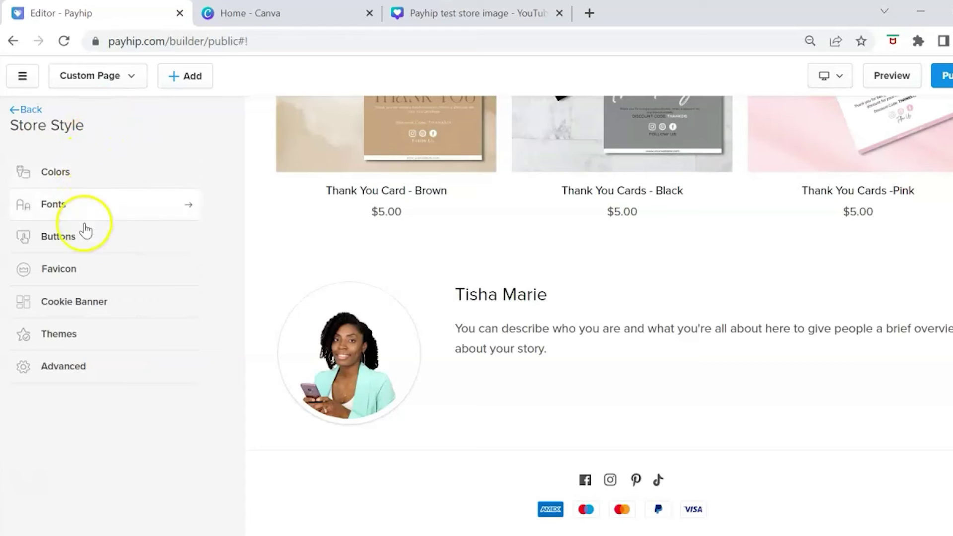
left_click(104, 173)
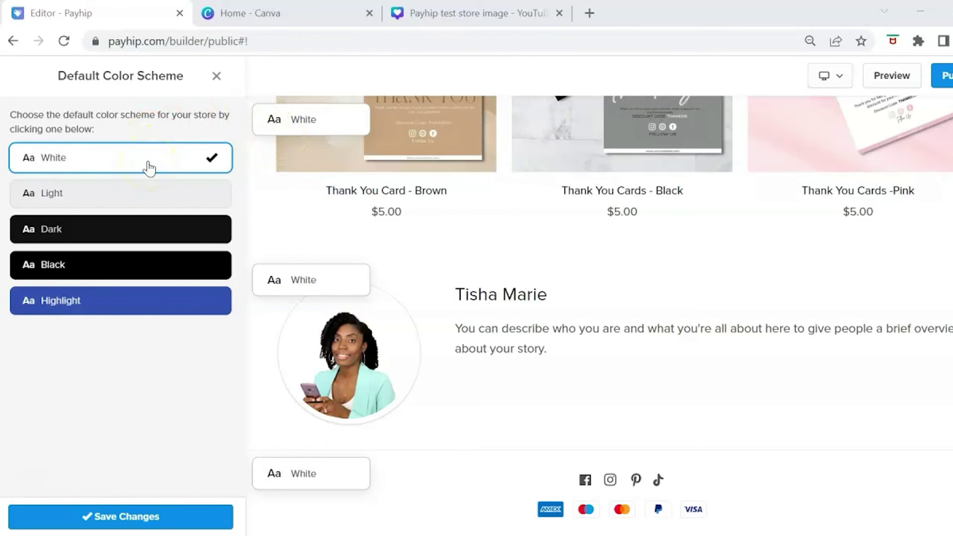
left_click(216, 77)
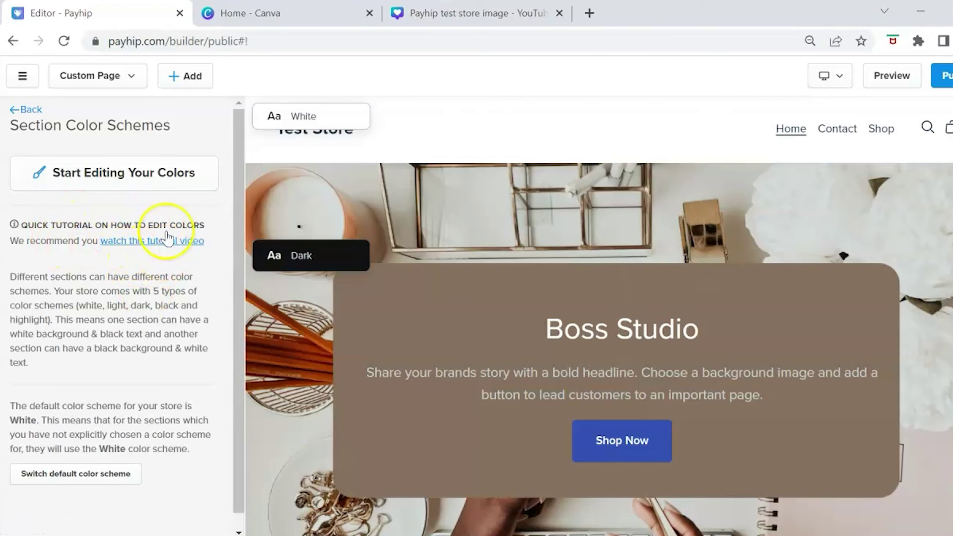
Look through the Edit Section Color Scheme options, then go back to the Store Style list.
left_click(90, 175)
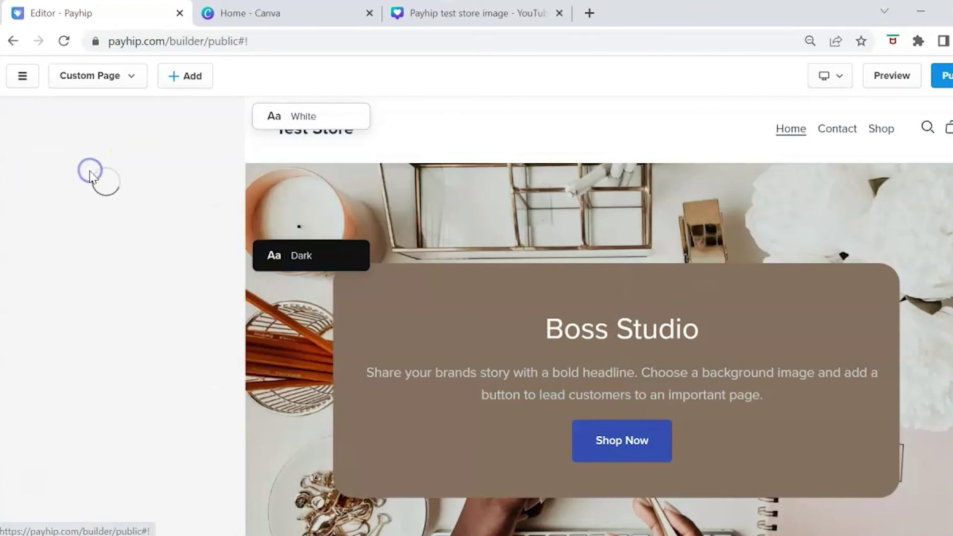
scroll(103, 322, "down", 3)
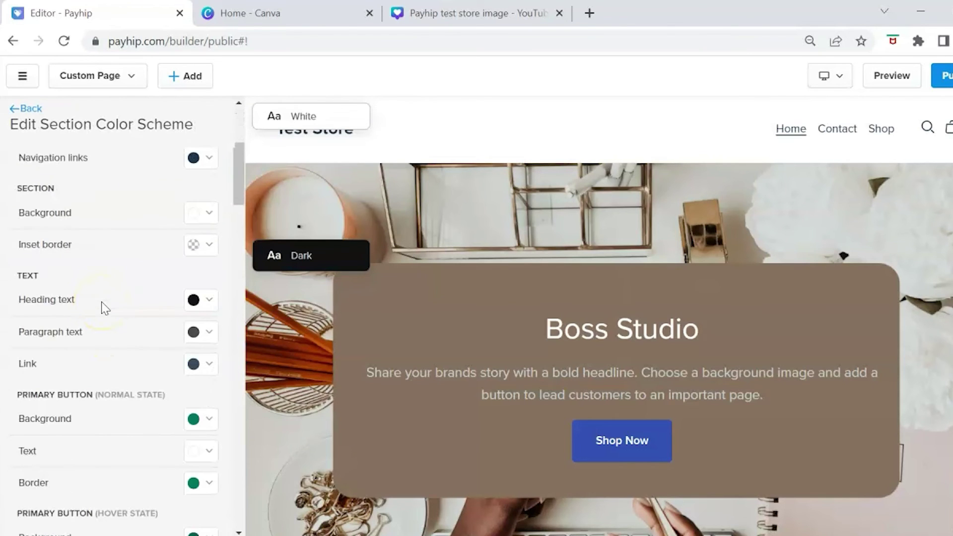
scroll(104, 308, "down", 10)
scroll(103, 303, "down", 3)
scroll(102, 301, "up", 8)
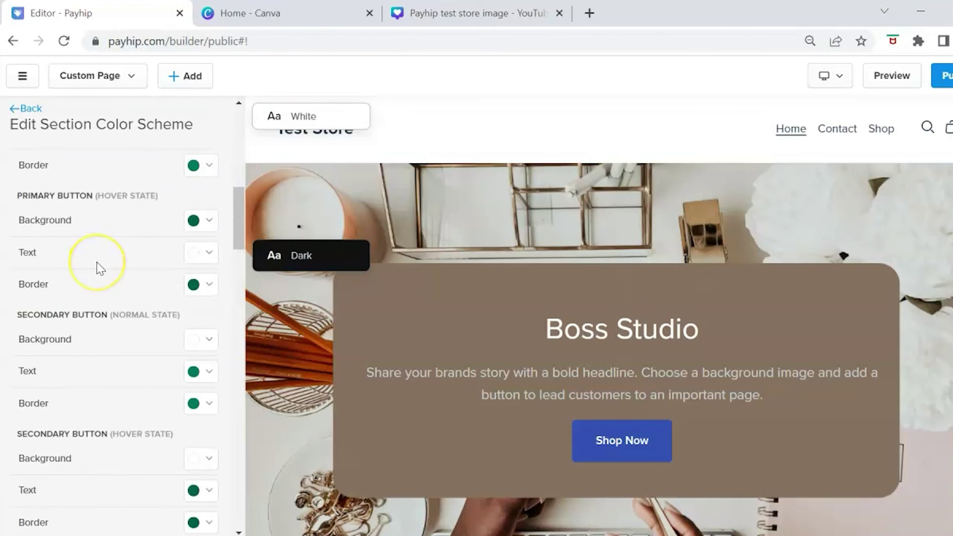
scroll(100, 268, "up", 2)
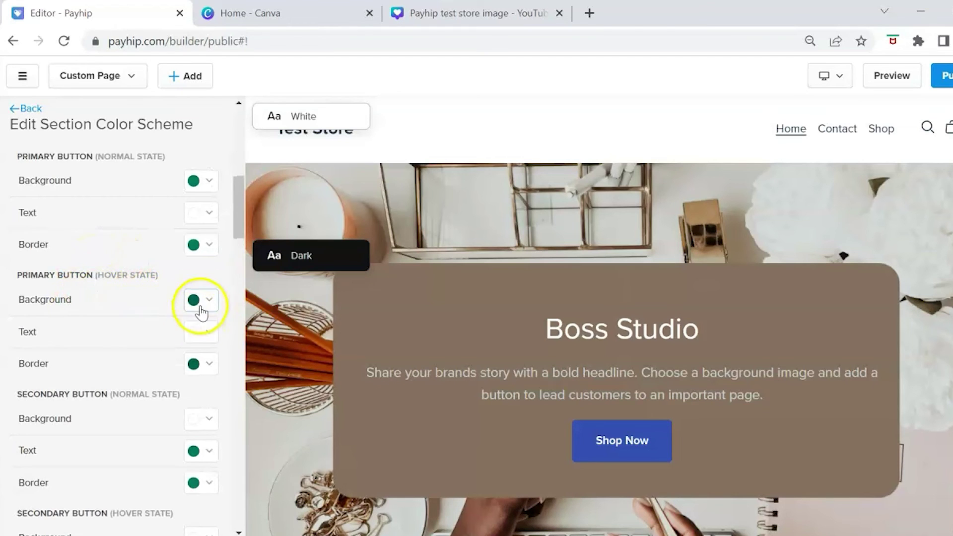
scroll(132, 354, "down", 12)
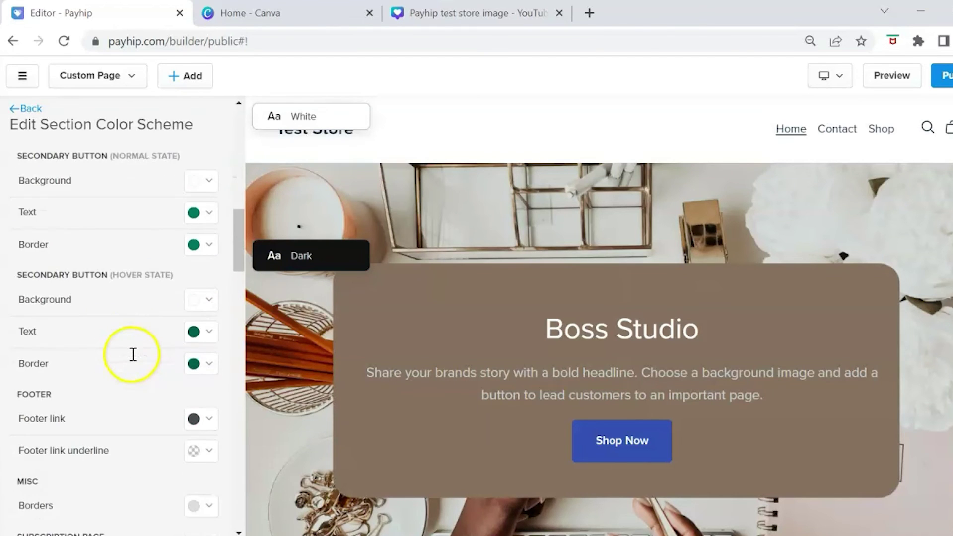
scroll(132, 353, "down", 13)
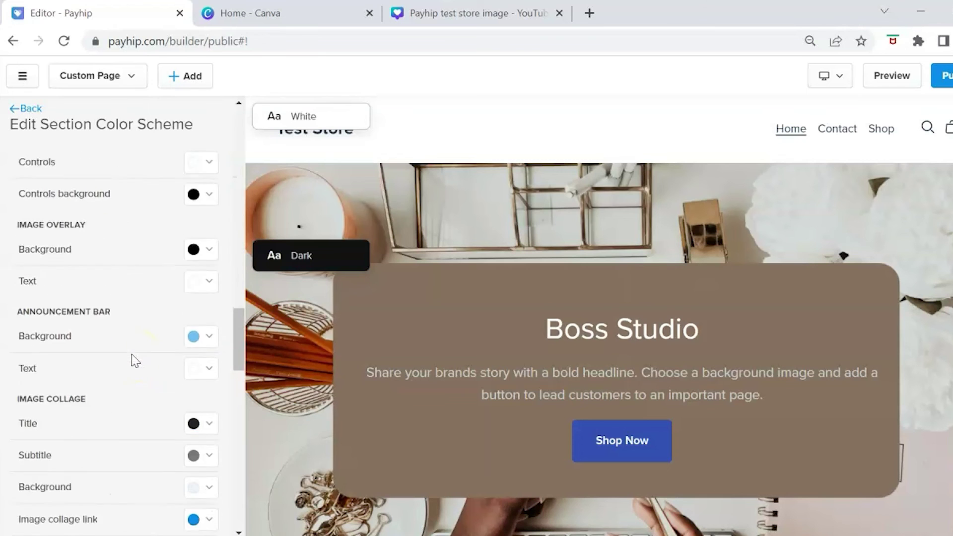
scroll(132, 353, "down", 13)
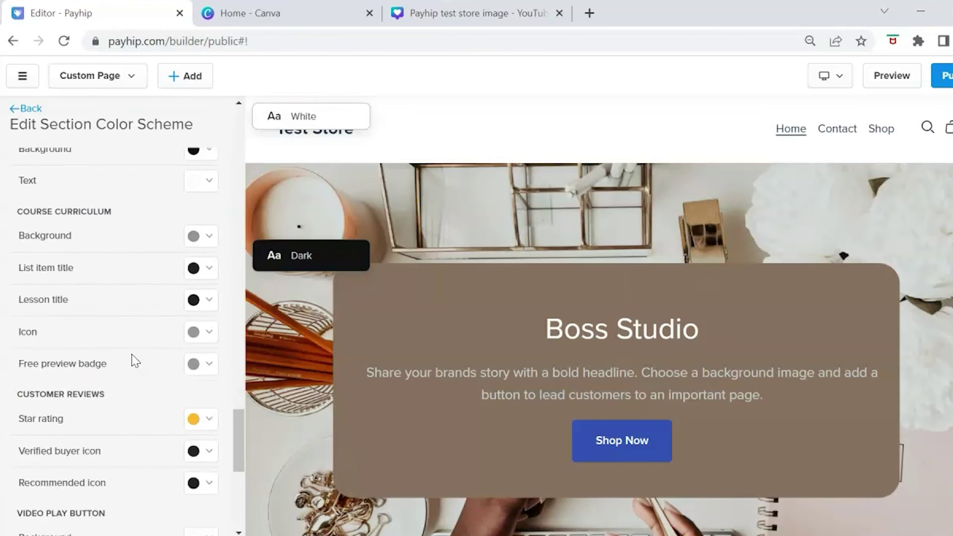
scroll(132, 353, "down", 2)
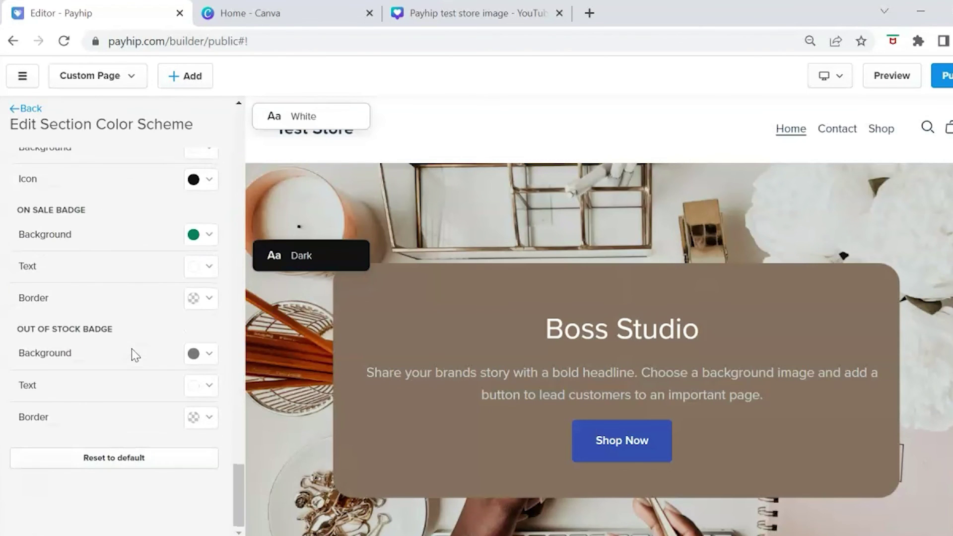
scroll(132, 349, "up", 2)
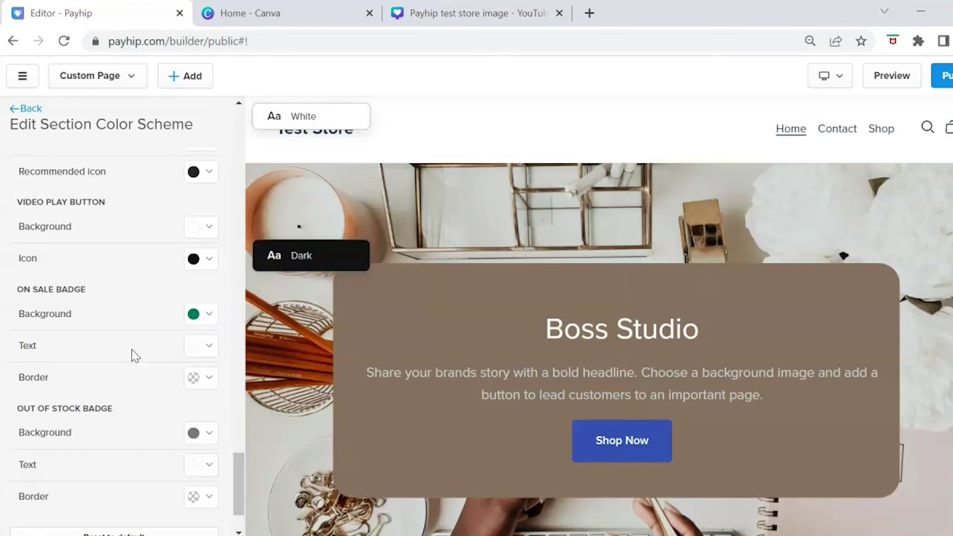
left_click(224, 199)
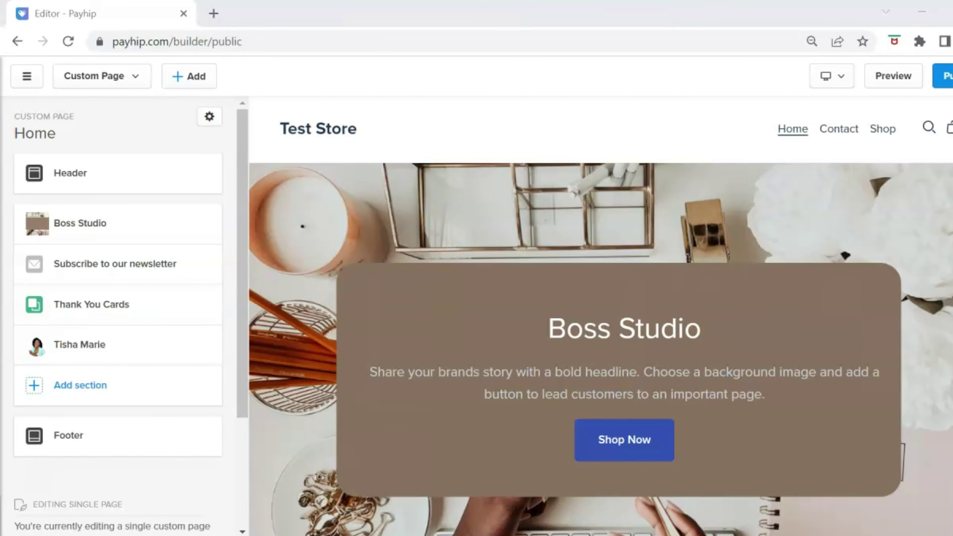
Scroll the Home page preview from the Boss Studio banner down to the products and back up.
scroll(601, 316, "down", 10)
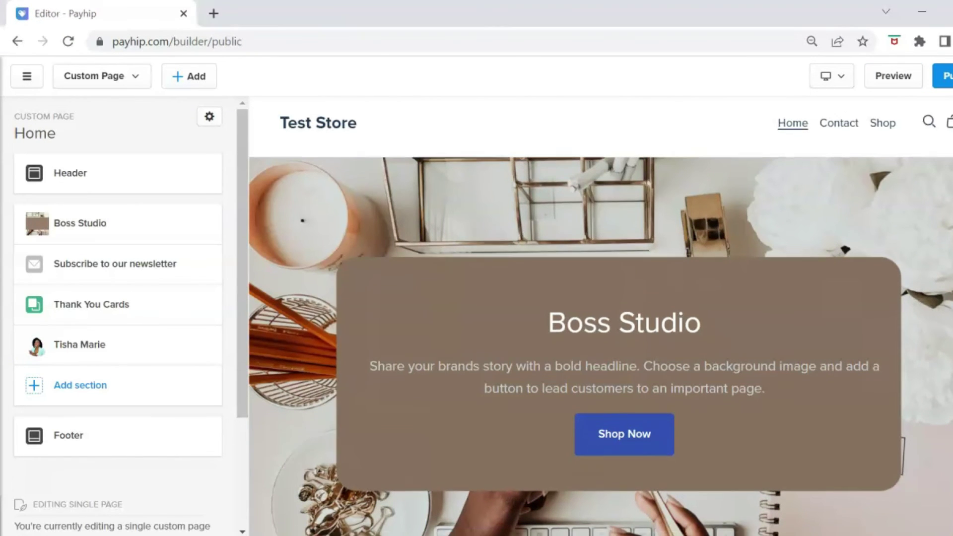
scroll(601, 315, "down", 6)
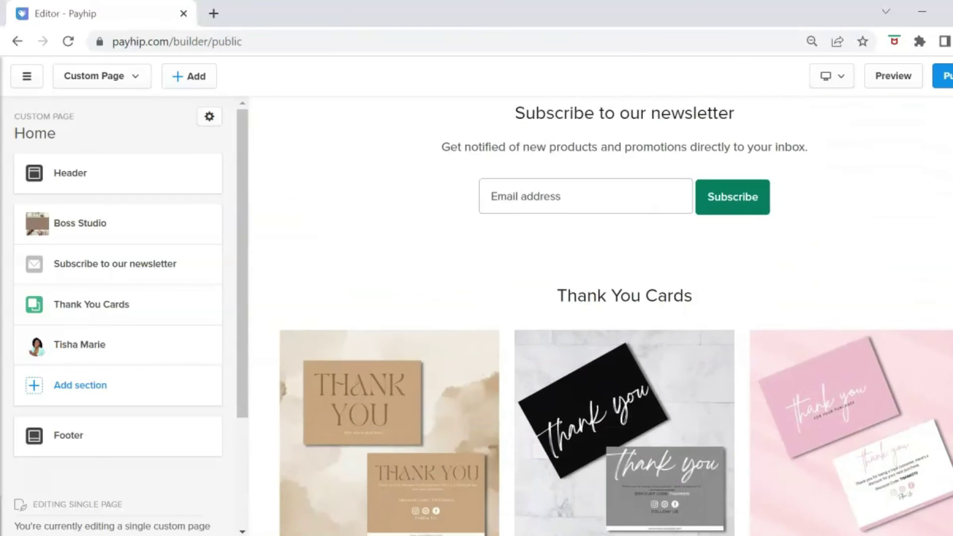
scroll(601, 315, "up", 13)
scroll(600, 316, "up", 3)
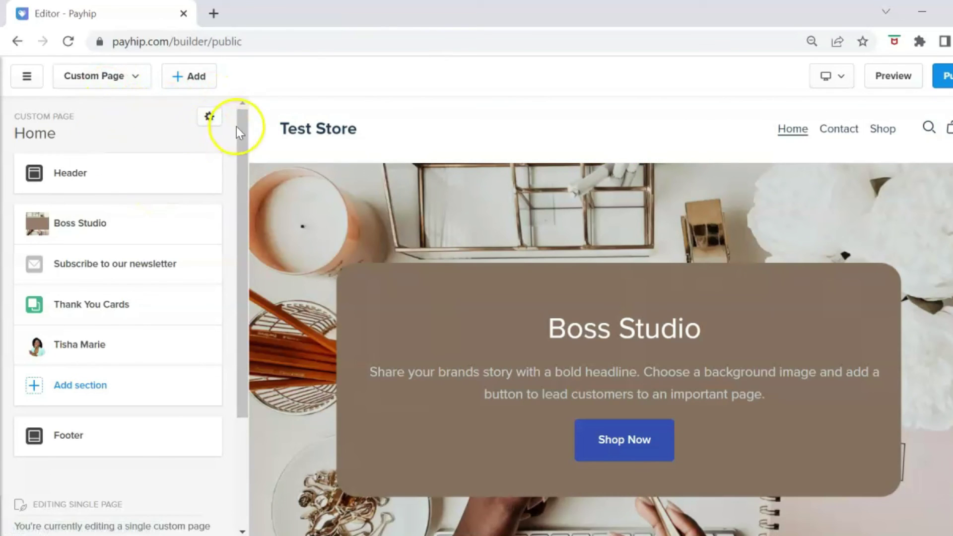
left_click(210, 118)
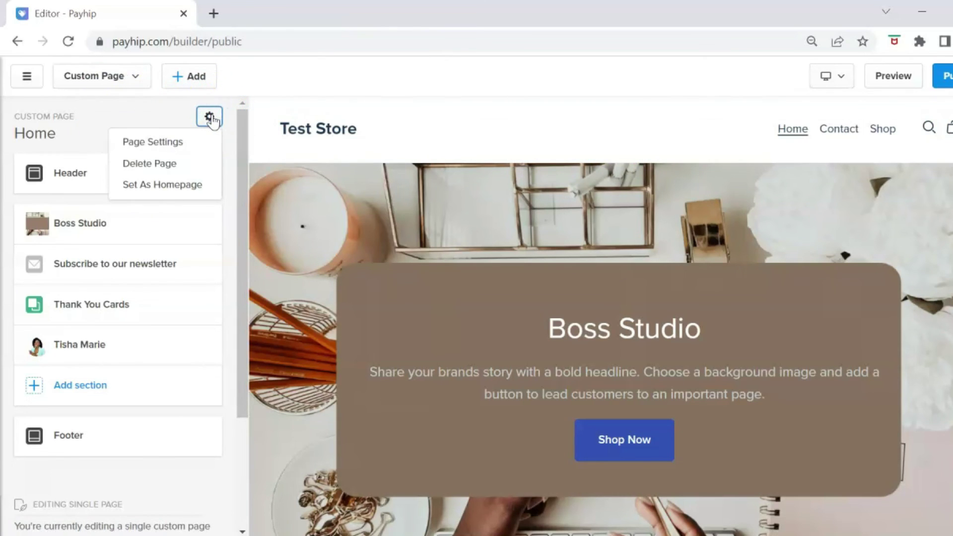
Set the Home page as the store's homepage, then open a private draft preview.
left_click(187, 194)
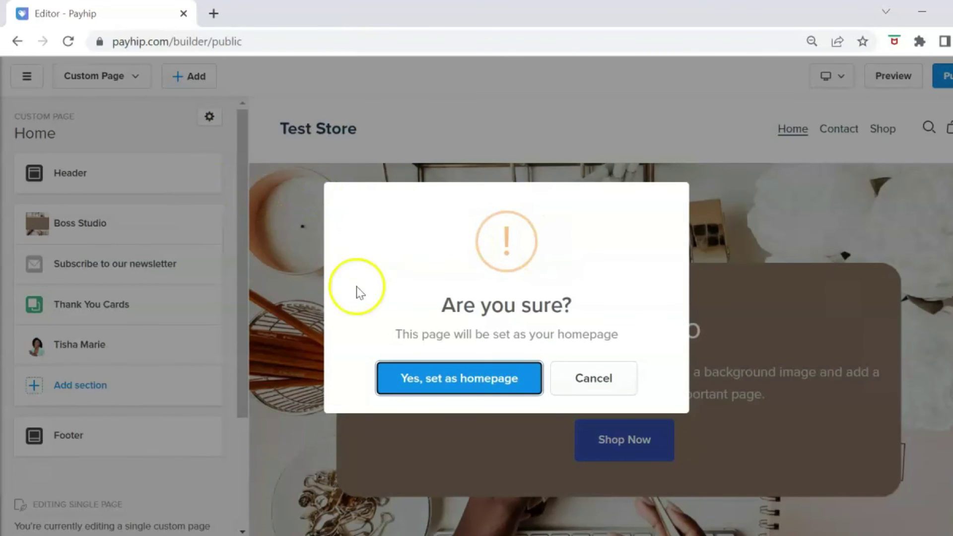
left_click(473, 378)
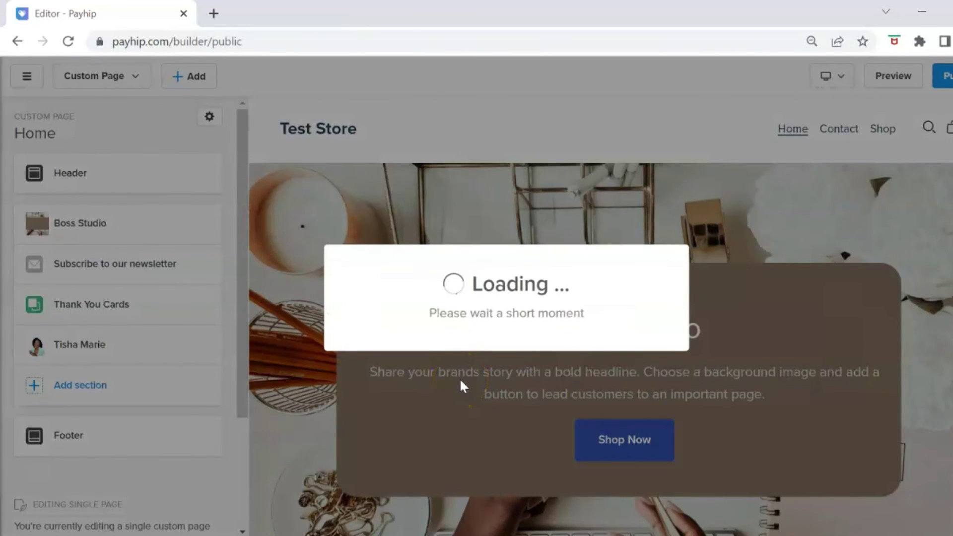
left_click(507, 381)
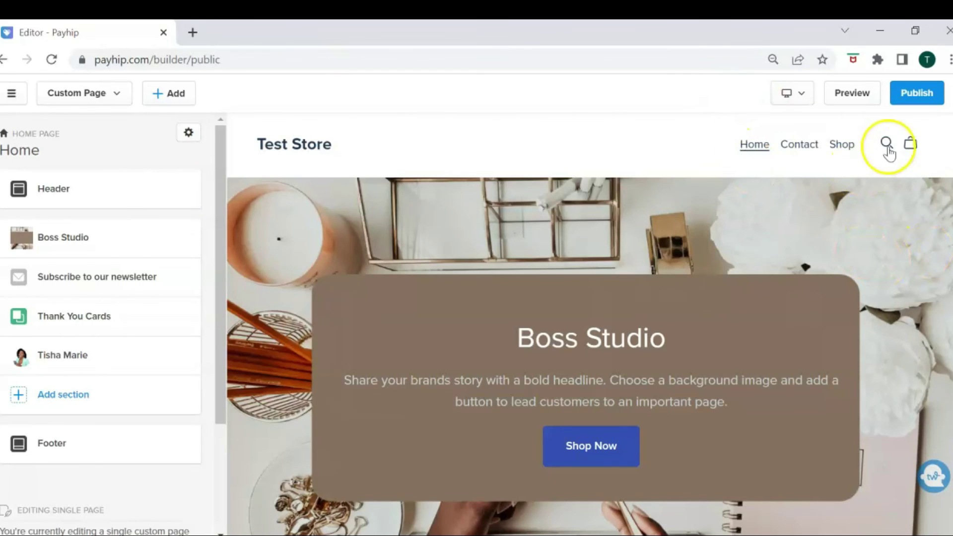
left_click(852, 94)
Scroll down through the draft store preview to check the Home page.
scroll(477, 298, "down", 3)
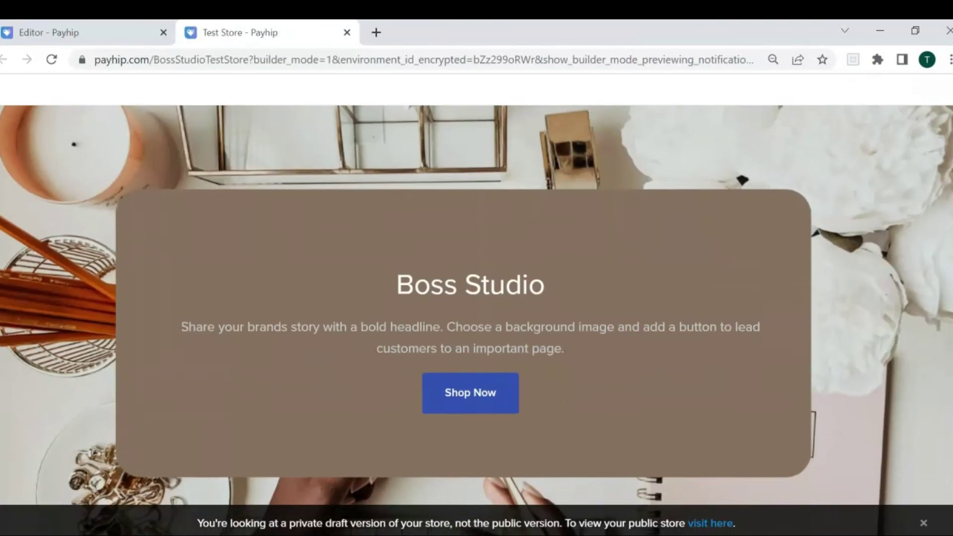
scroll(476, 298, "down", 13)
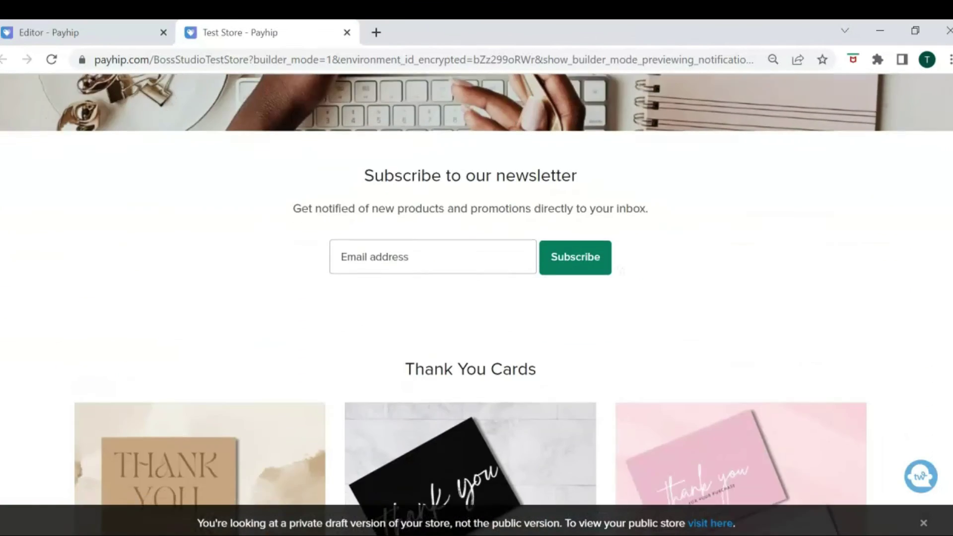
scroll(477, 297, "down", 5)
In the Editor, switch the Home page preview to the Mobile device layout.
key("ctrl+1")
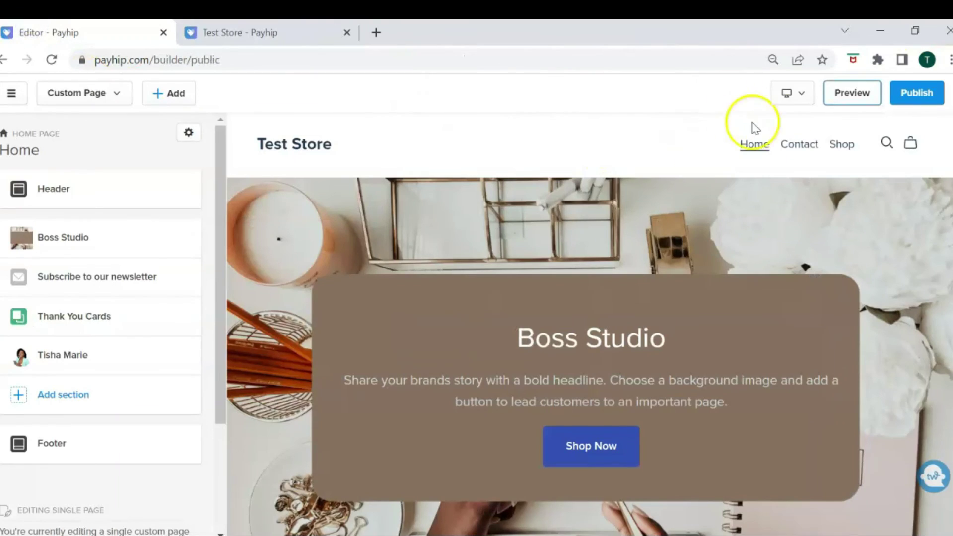
left_click(807, 96)
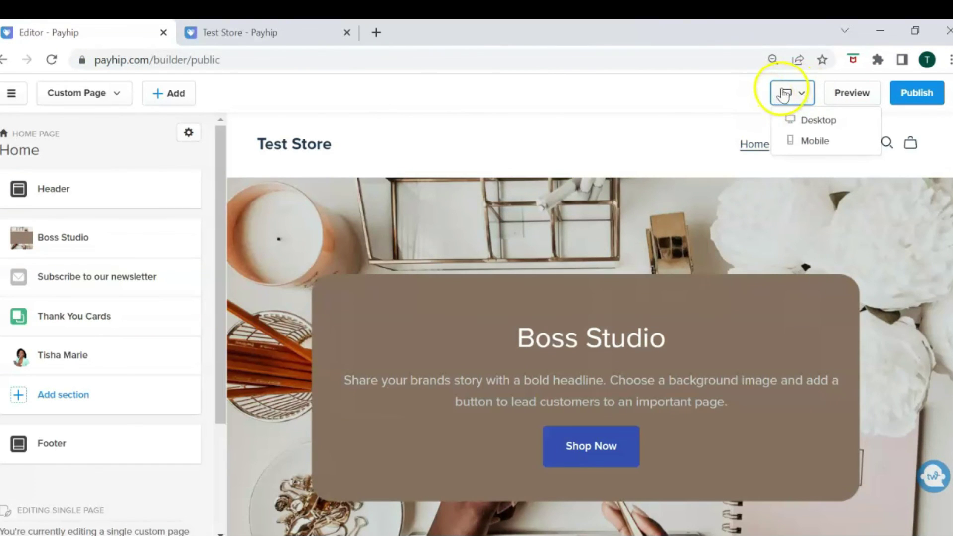
left_click(825, 143)
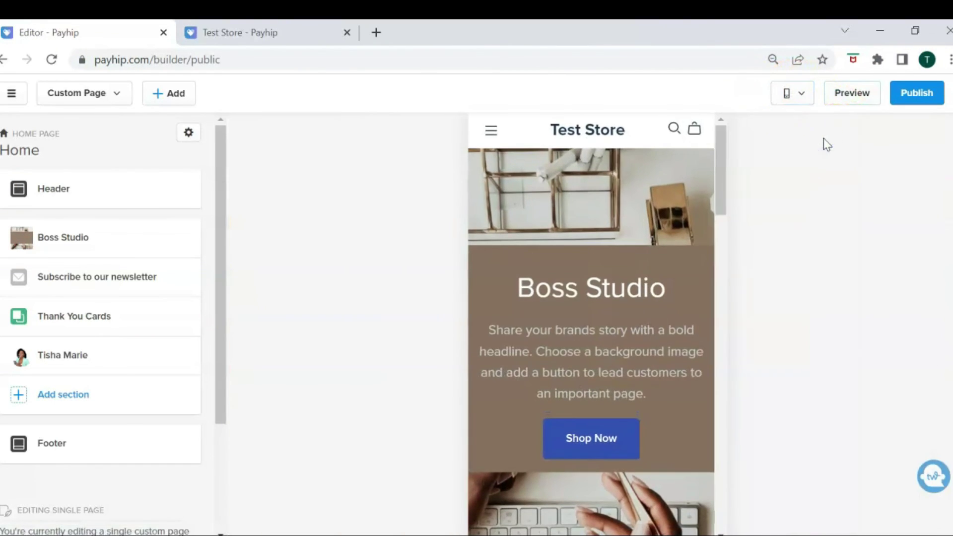
left_click_drag(720, 152, 729, 135)
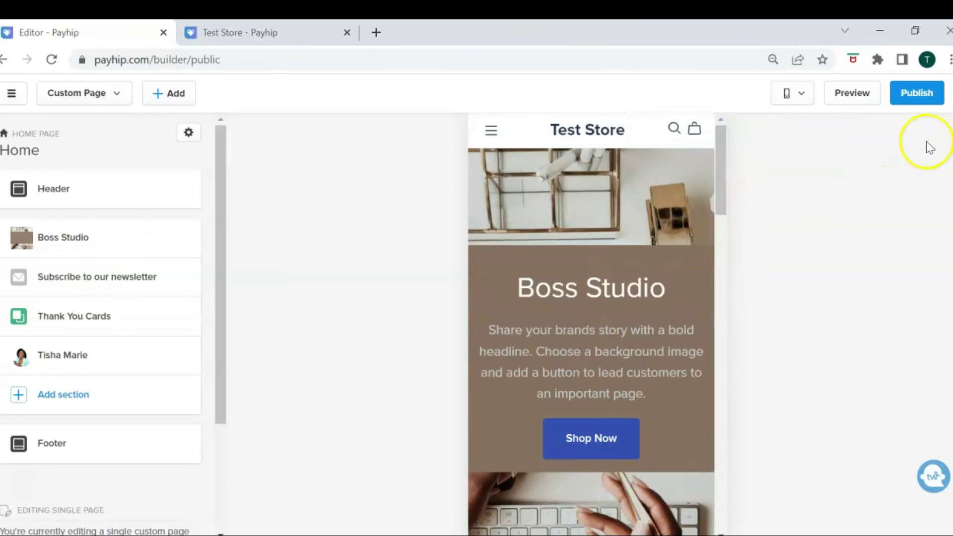
Publish the store and open the live Thank You Card - Brown product page.
left_click(924, 94)
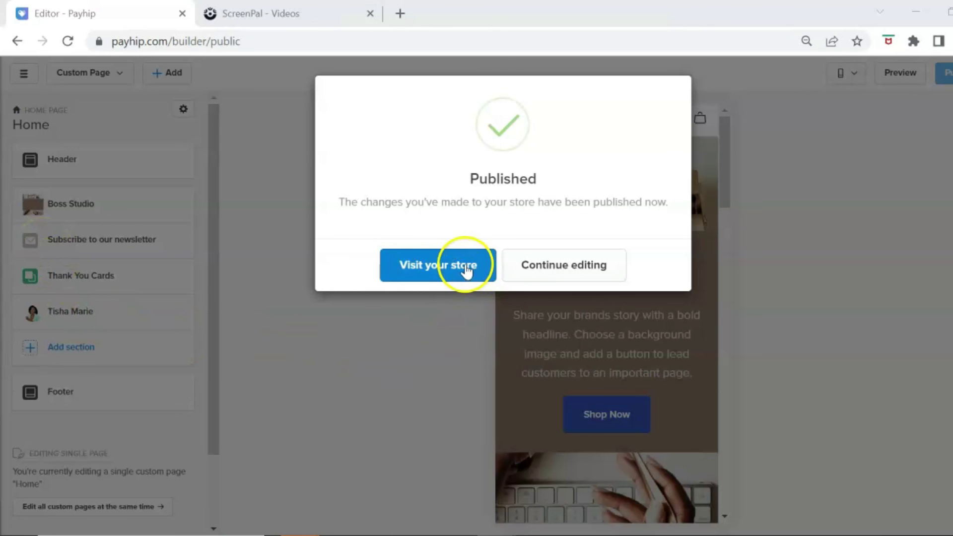
left_click(463, 269)
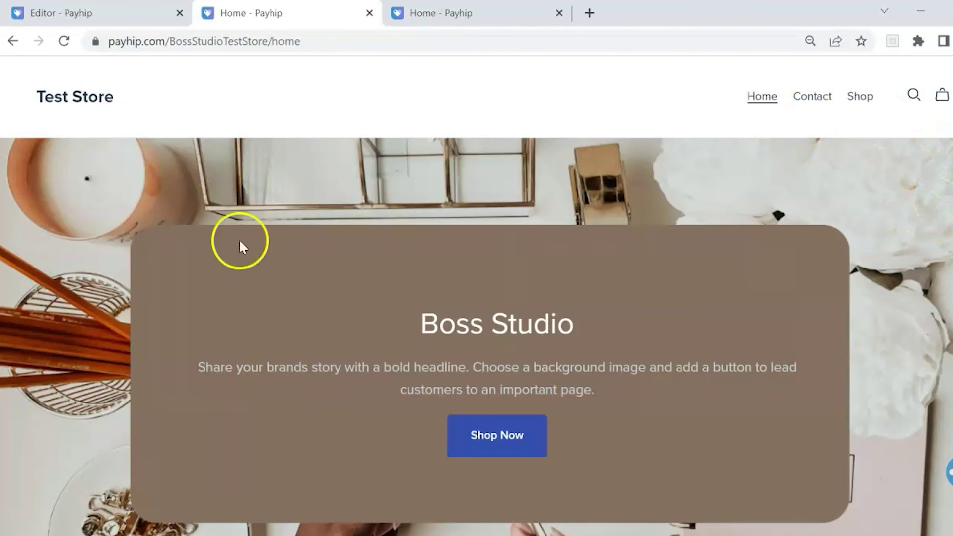
scroll(441, 206, "down", 2)
scroll(769, 114, "down", 10)
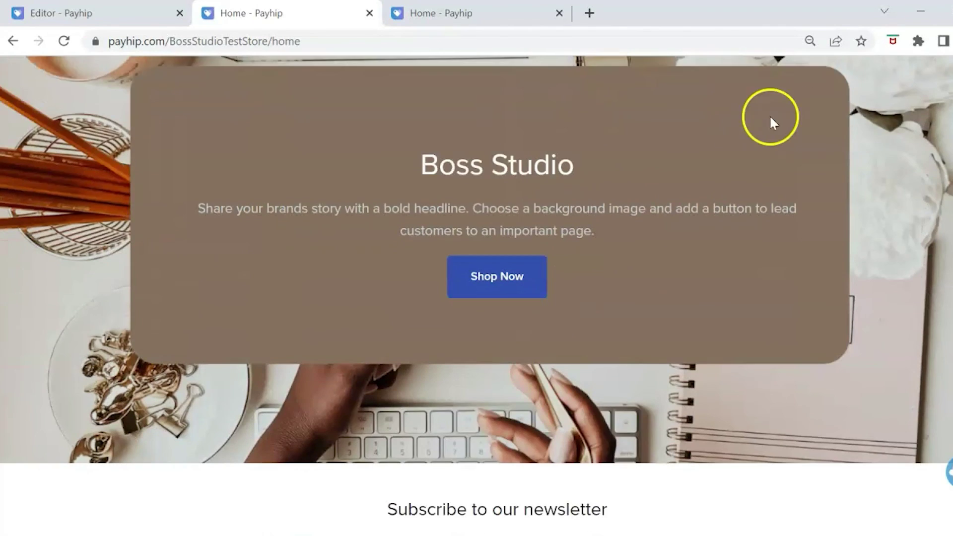
scroll(901, 122, "down", 5)
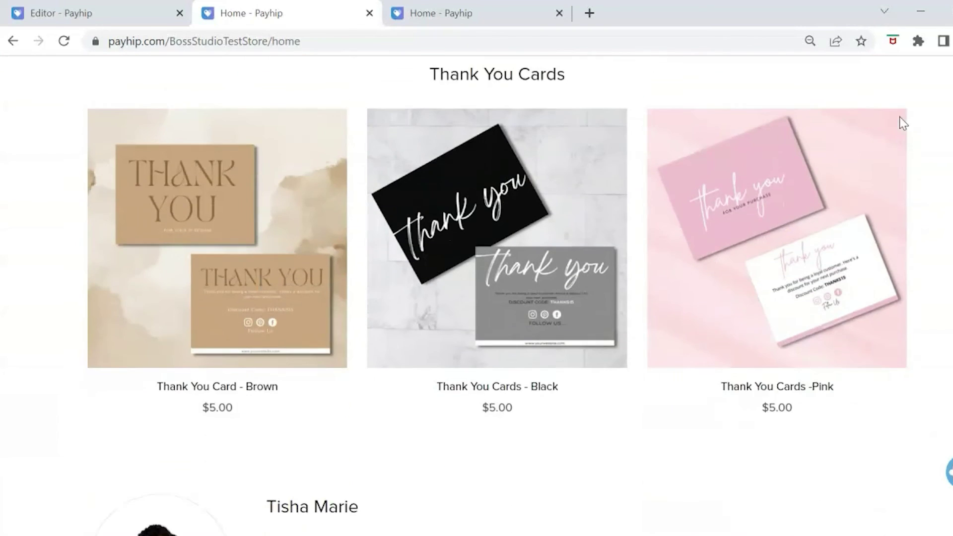
left_click(209, 275)
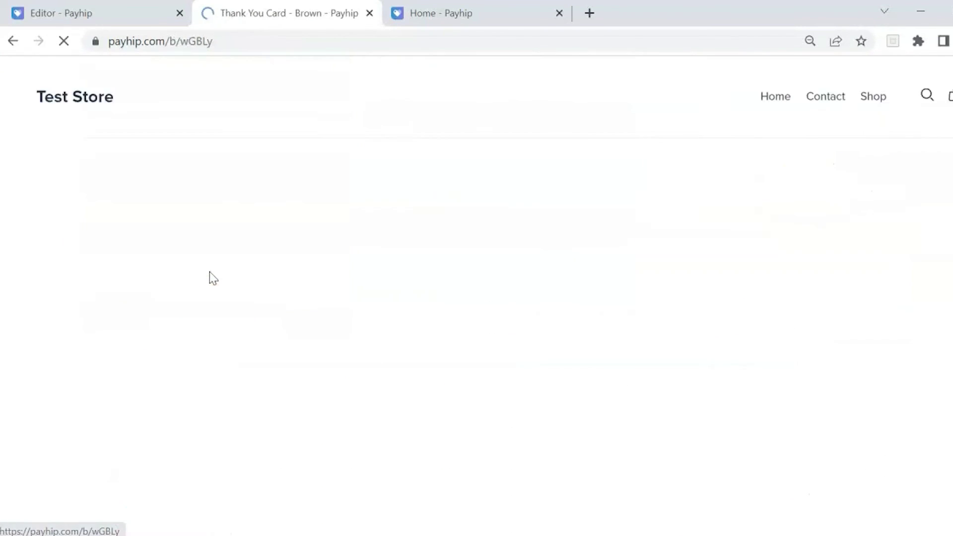
Scroll over the live Thank You Card - Brown page priced at $5.00.
scroll(550, 181, "up", 2)
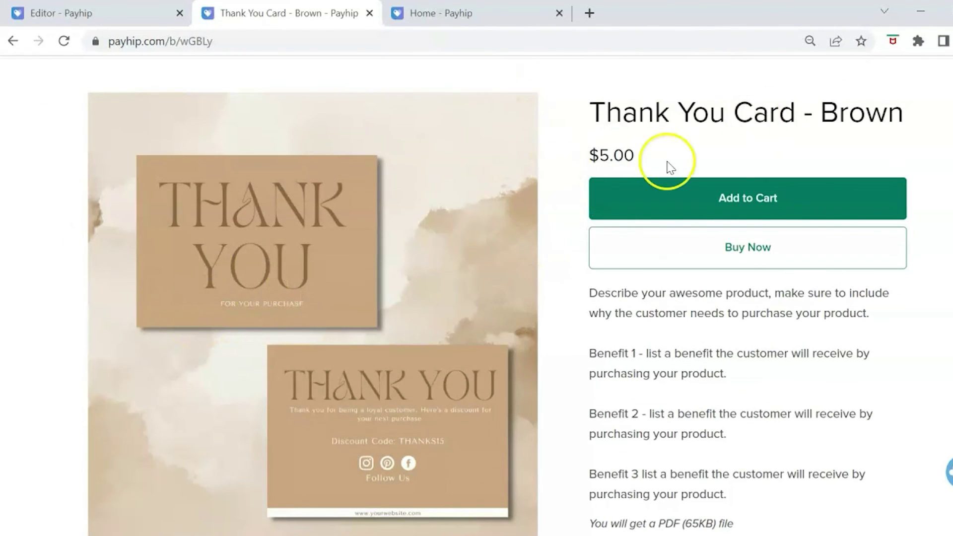
scroll(593, 141, "down", 3)
scroll(668, 255, "up", 5)
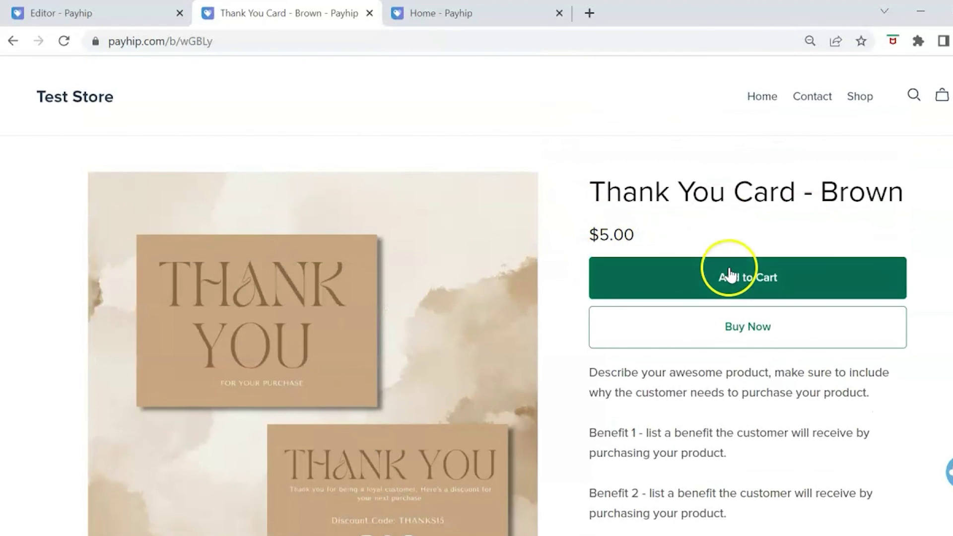
scroll(782, 227, "down", 2)
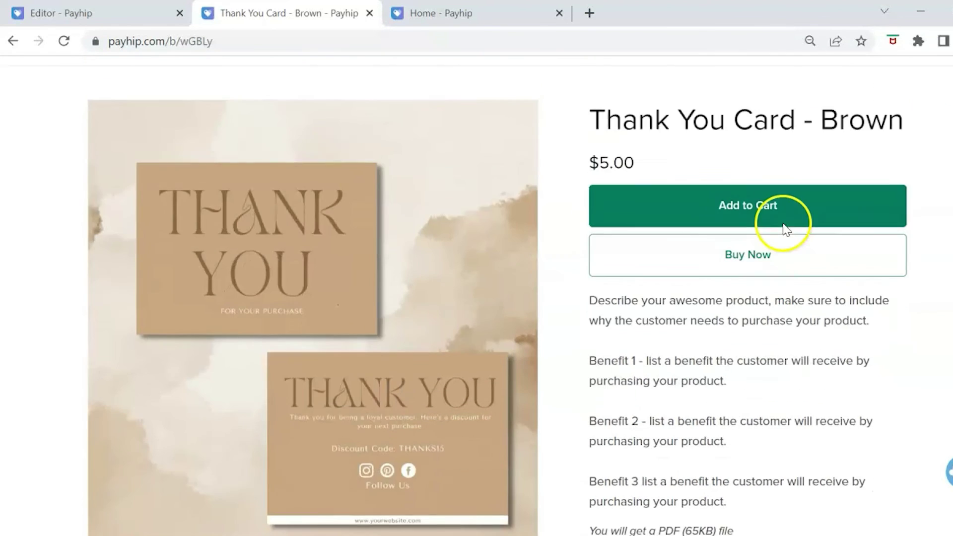